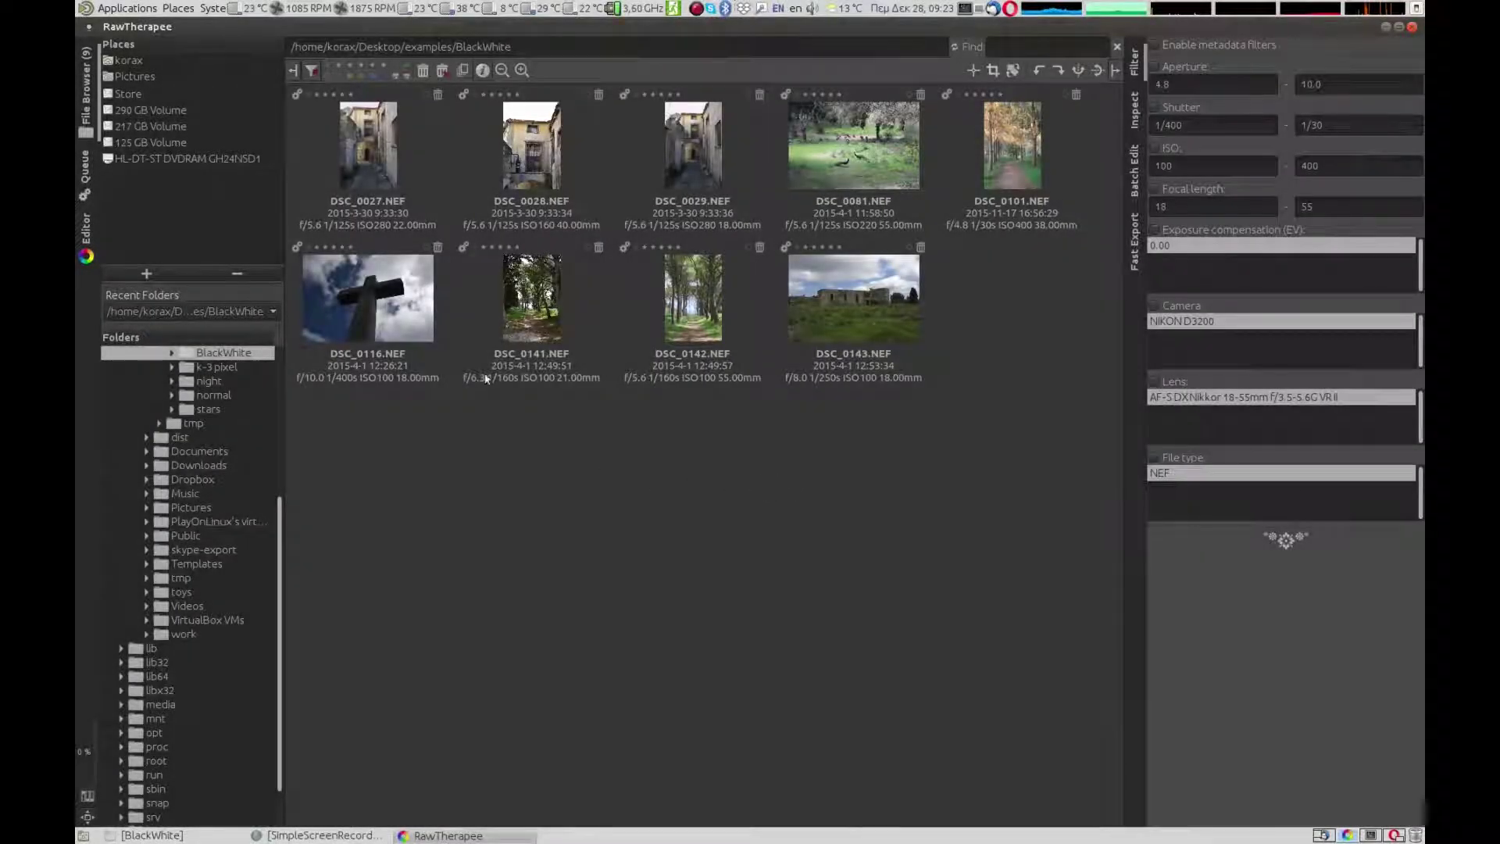
Open the alley photo DSC_0027.NEF from the BlackWhite folder in the editor
{"action": "left_click", "coordinate": [383, 160]}
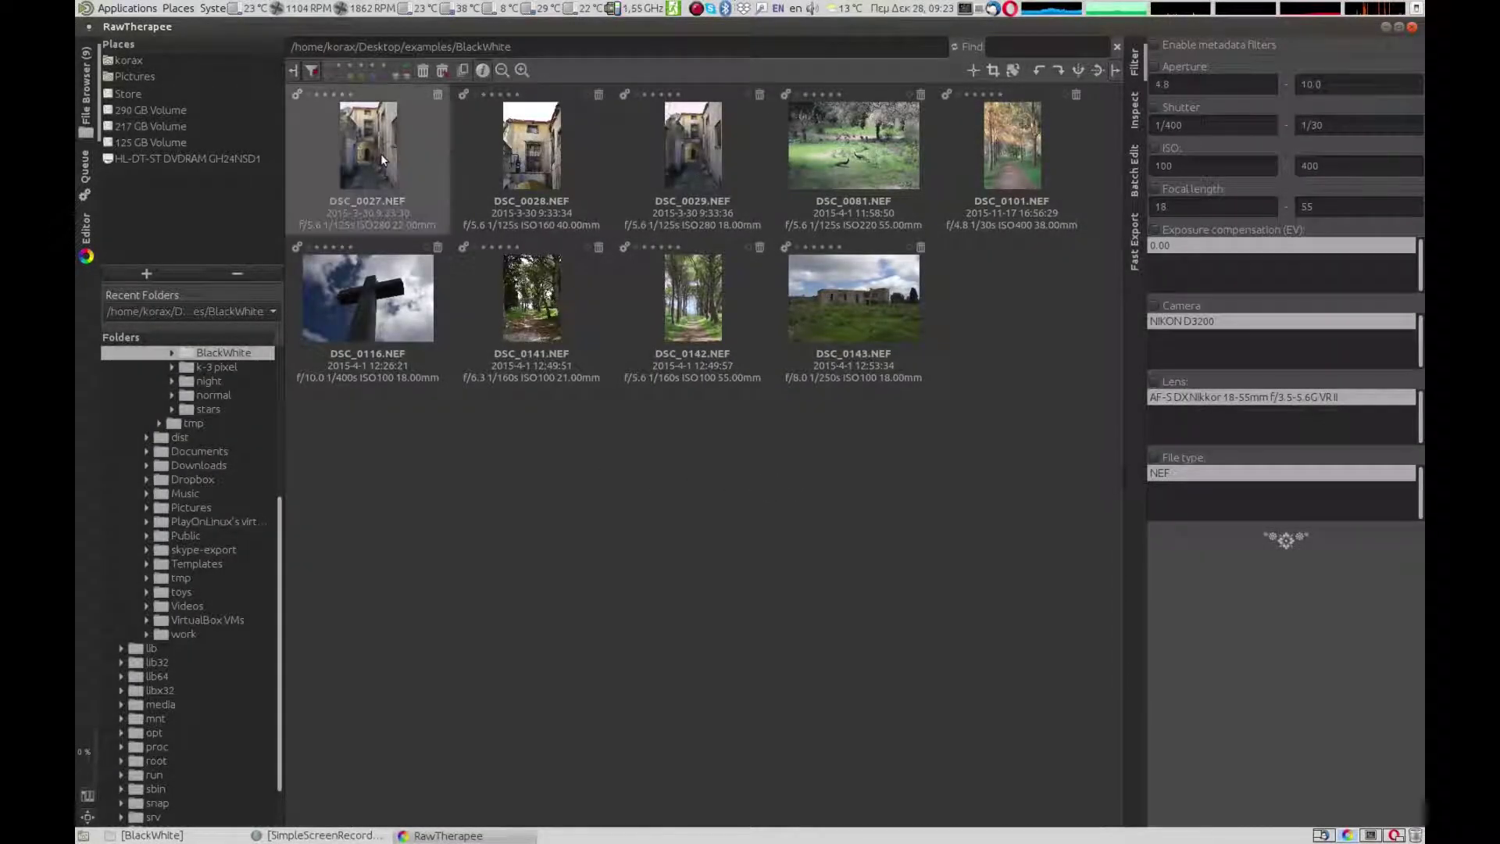
{"action": "double_click", "coordinate": [383, 160]}
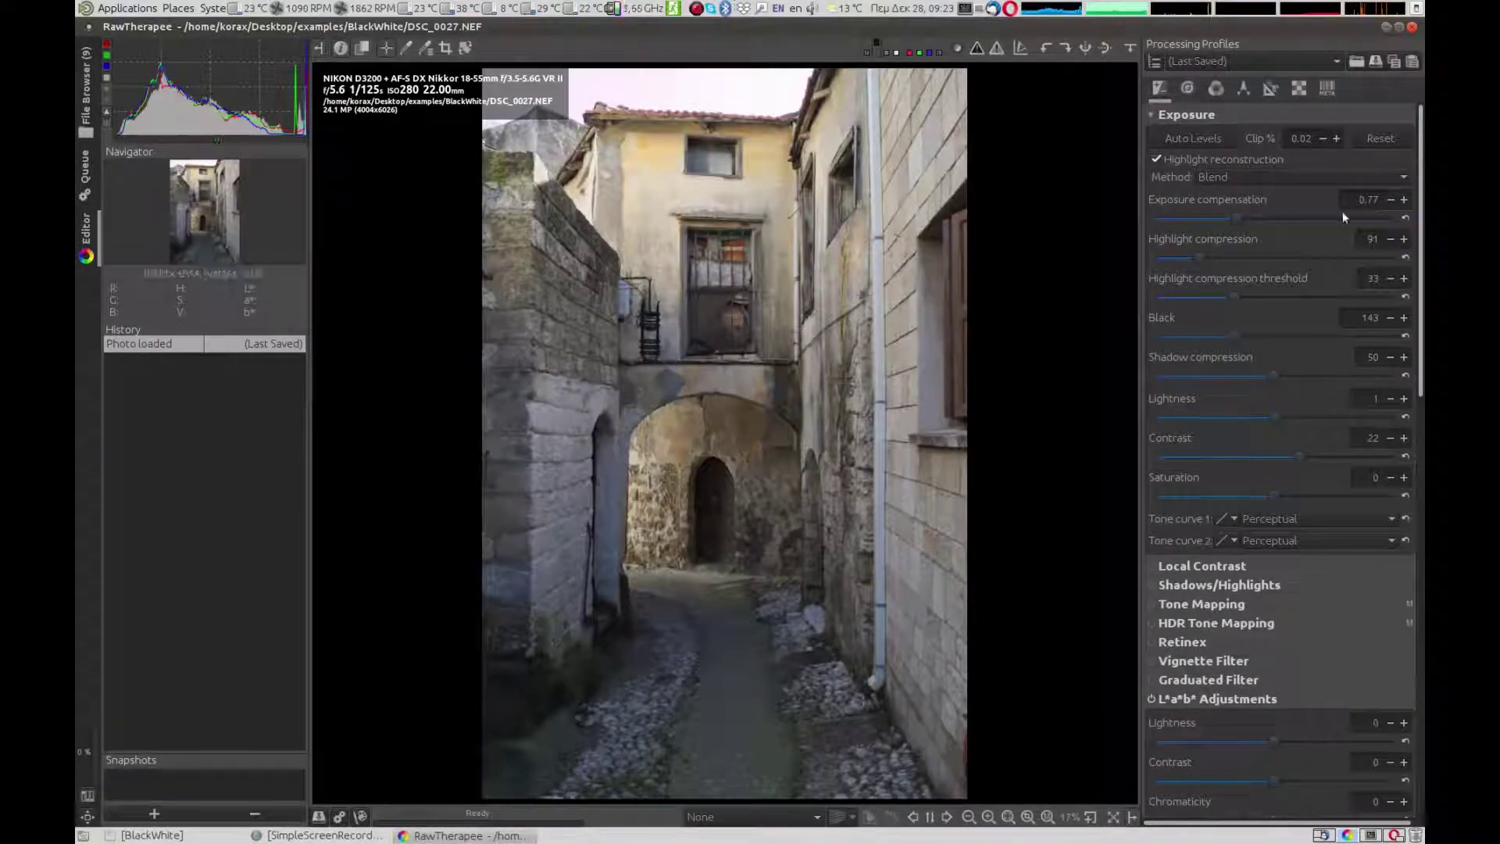
{"action": "scroll", "coordinate": [1318, 203], "scroll_direction": "down", "scroll_amount": 3}
{"action": "scroll", "coordinate": [1304, 233], "scroll_direction": "up", "scroll_amount": 3}
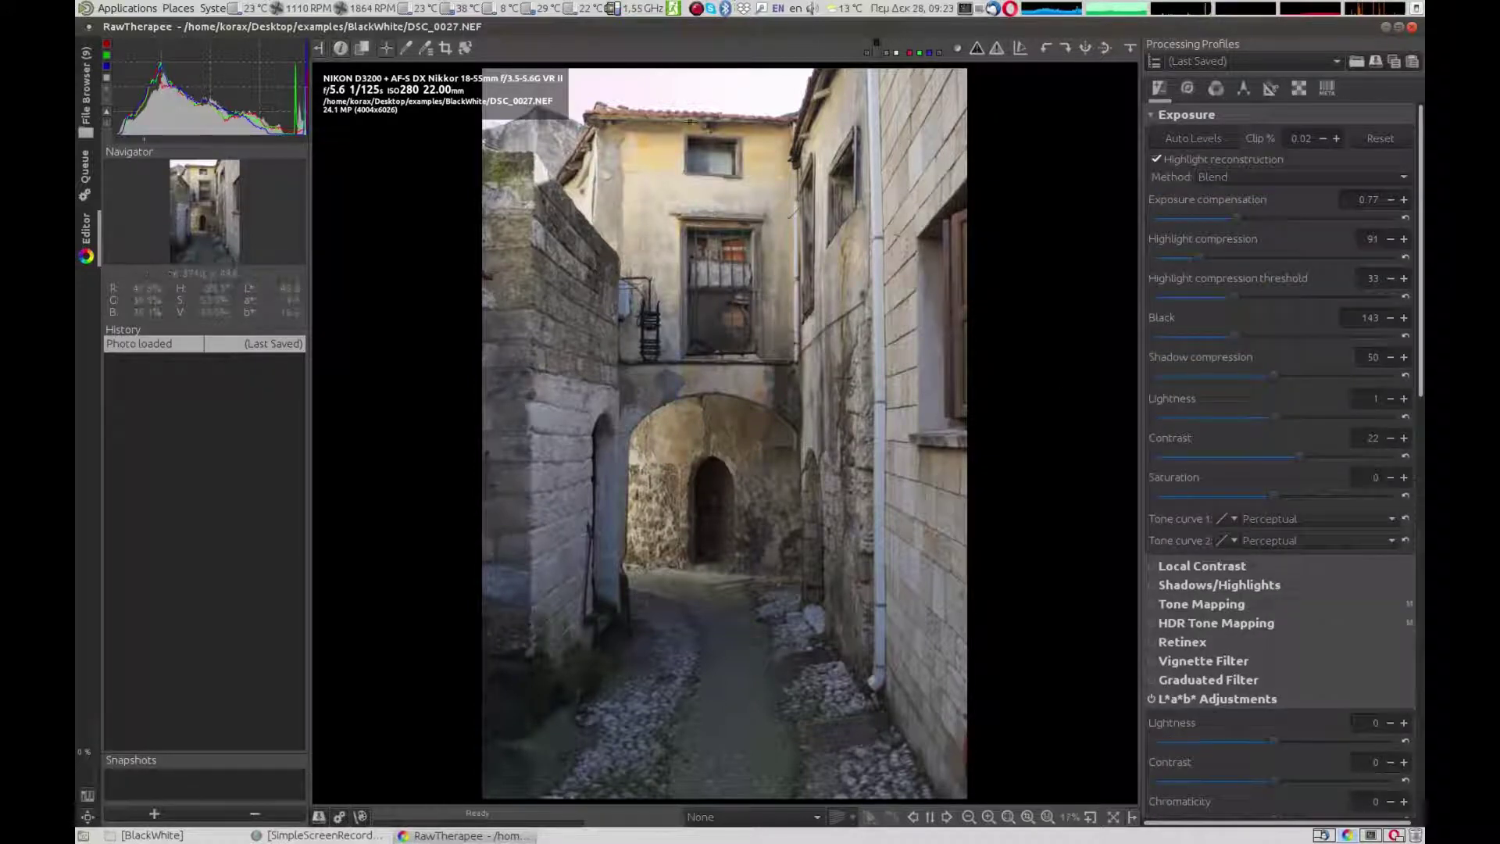
{"action": "scroll", "coordinate": [684, 118], "scroll_direction": "up", "scroll_amount": 1}
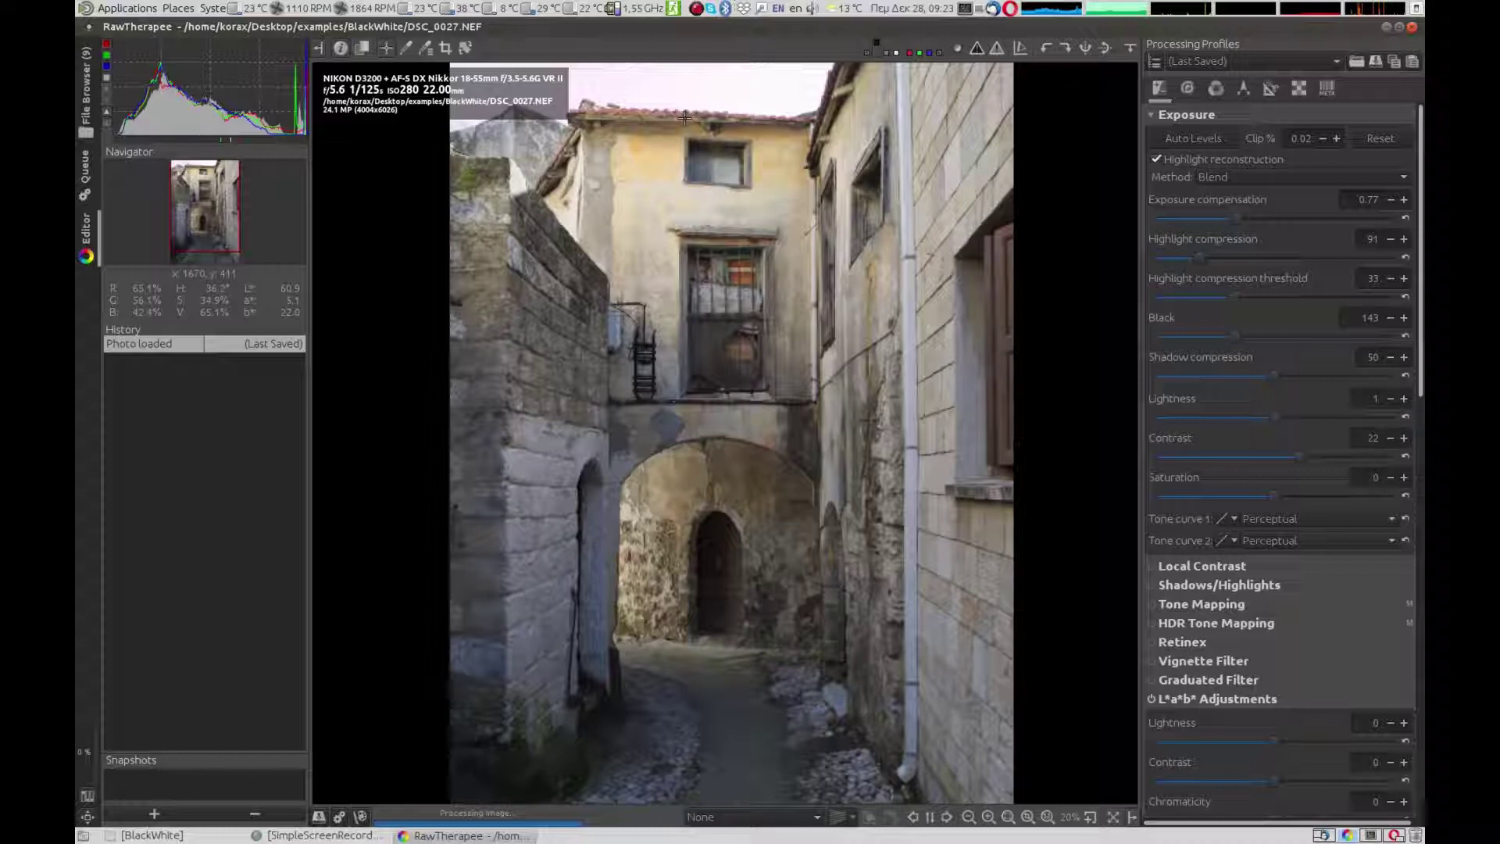
Enable Defringe on the Detail tab (radius 2.0, threshold 13), then fit the photo to the view
{"action": "scroll", "coordinate": [685, 117], "scroll_direction": "up", "scroll_amount": 6}
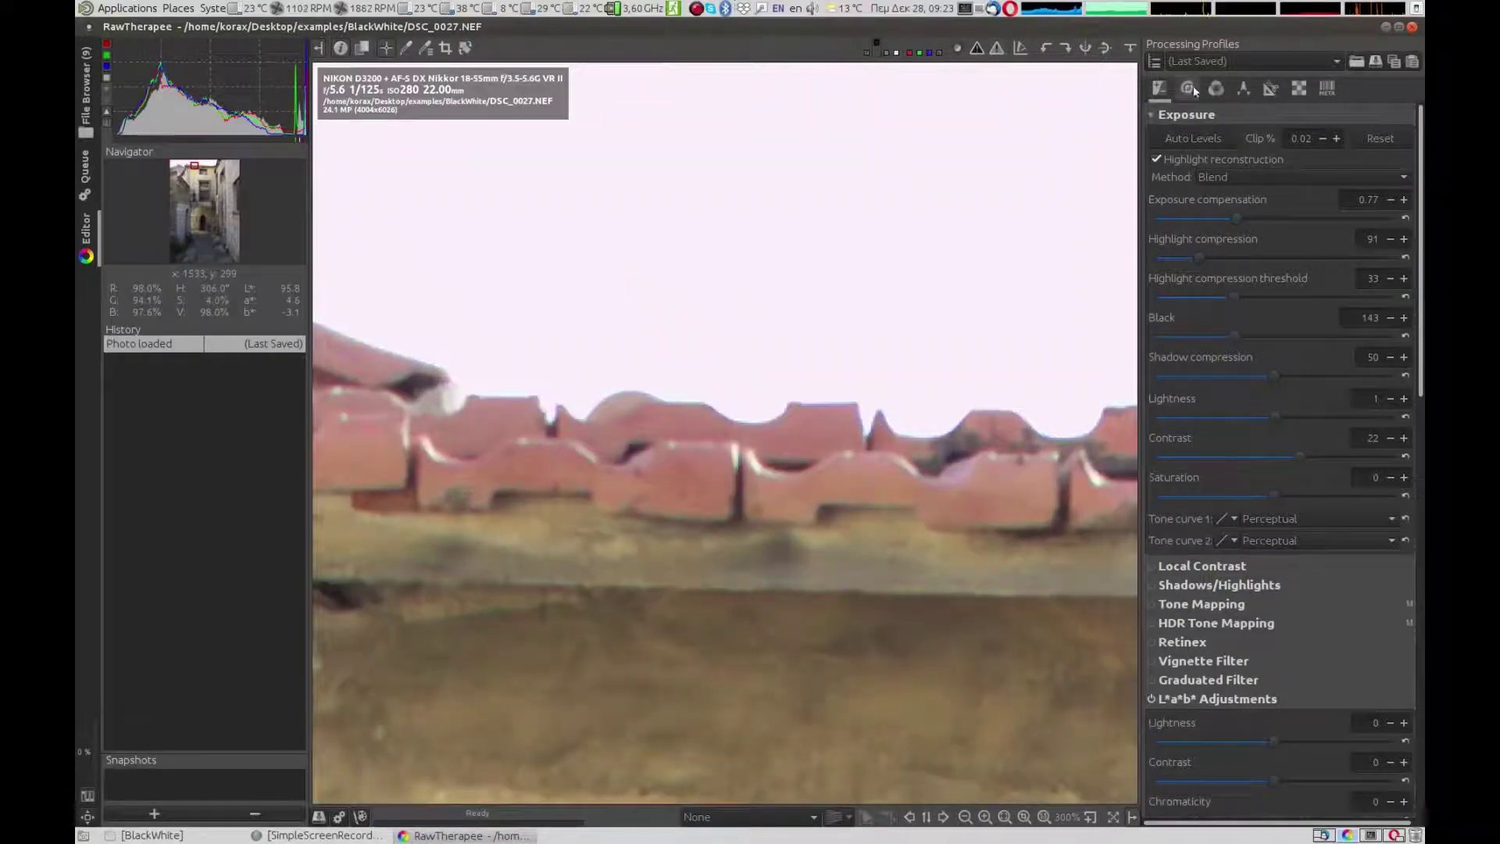
{"action": "left_click", "coordinate": [1187, 87]}
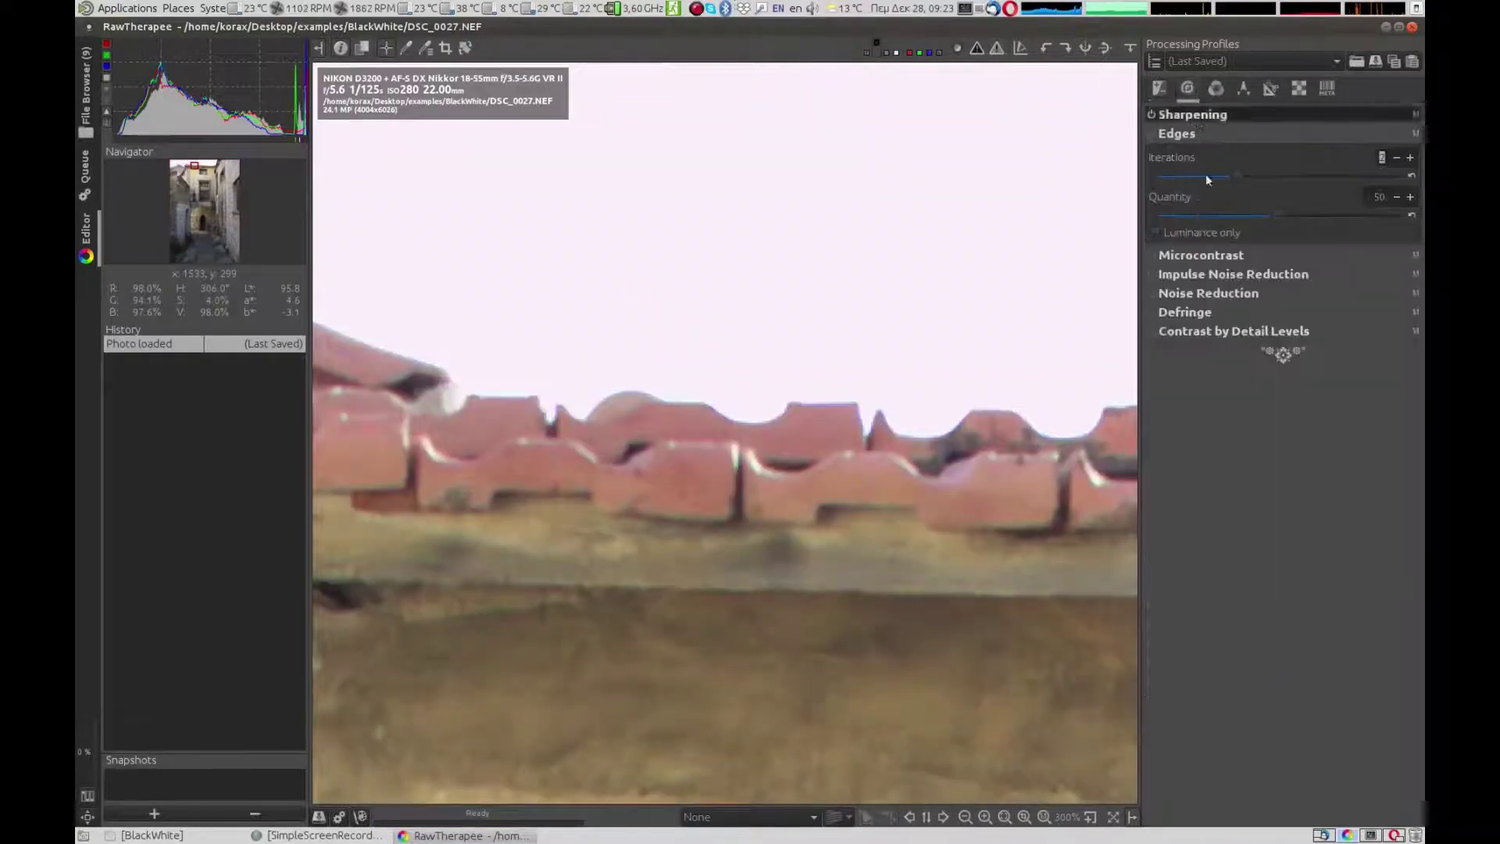
{"action": "left_click", "coordinate": [1178, 313]}
{"action": "left_click", "coordinate": [1150, 311]}
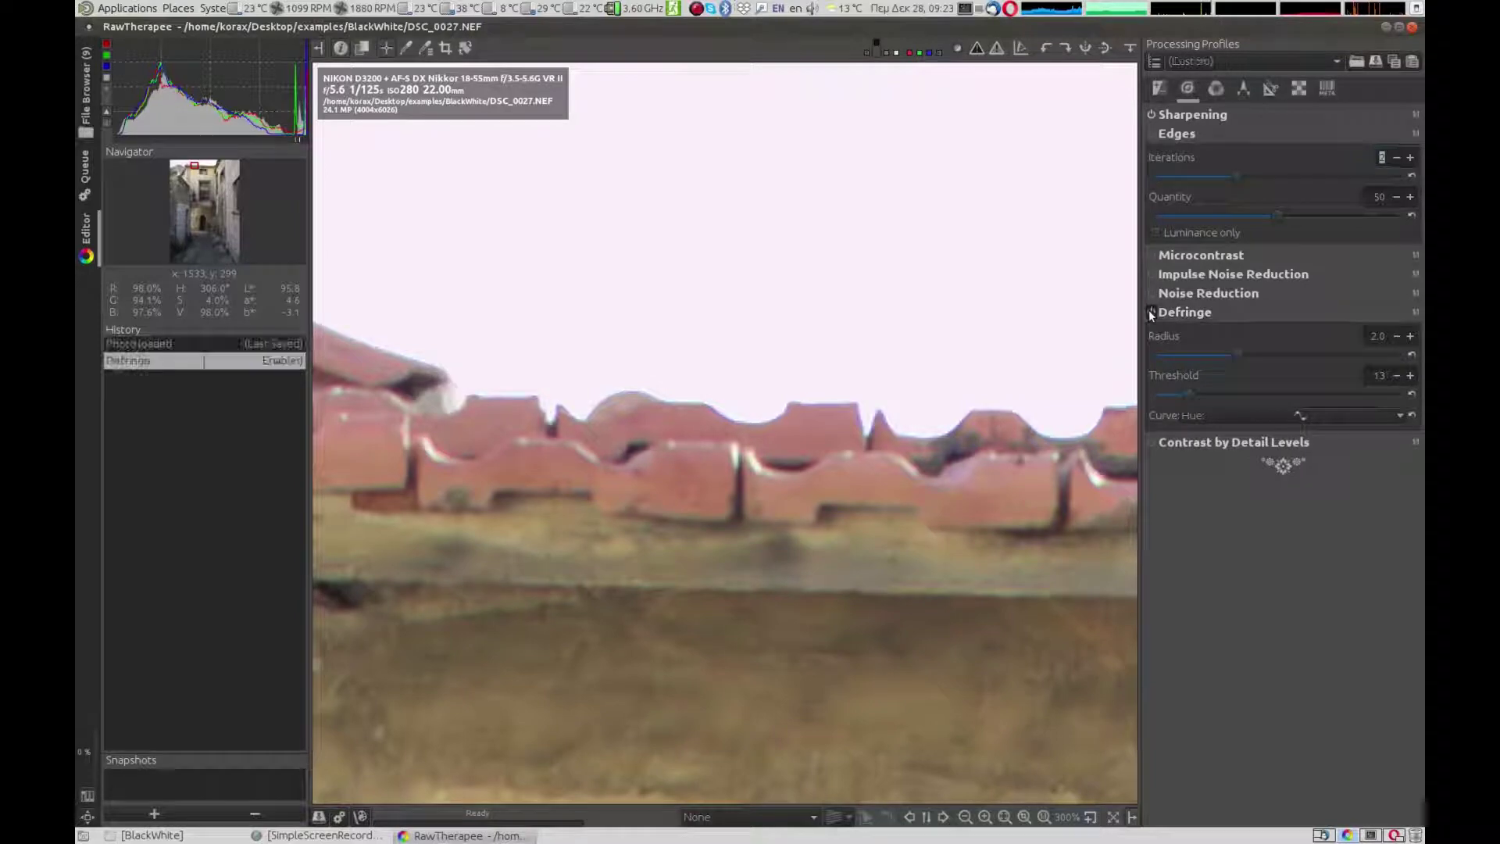
{"action": "key", "text": "f"}
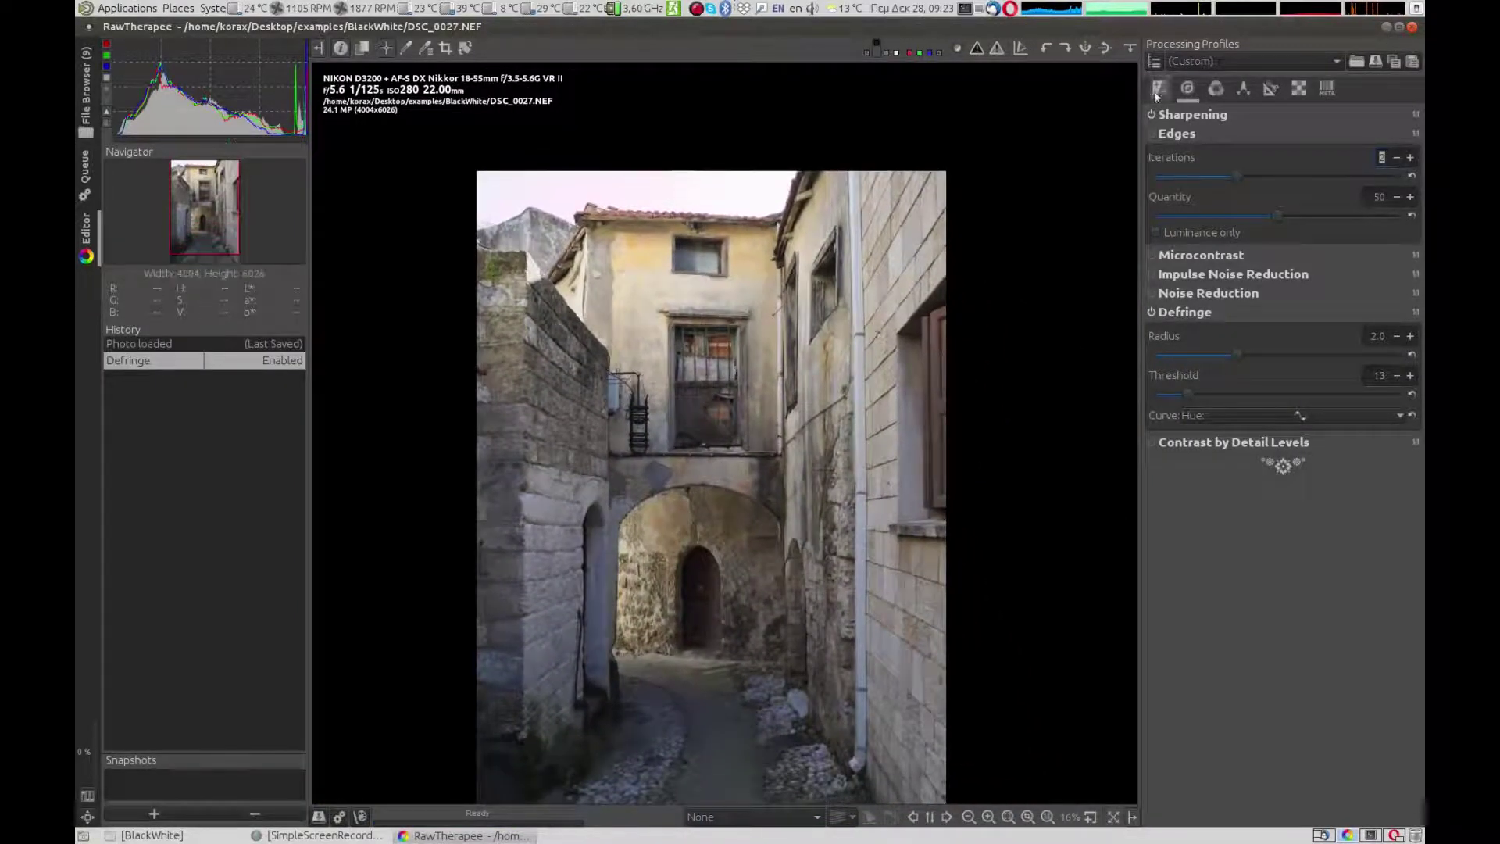
On the Color tab, enable Black-and-White using the Luminance Equalizer method
{"action": "left_click", "coordinate": [1216, 88]}
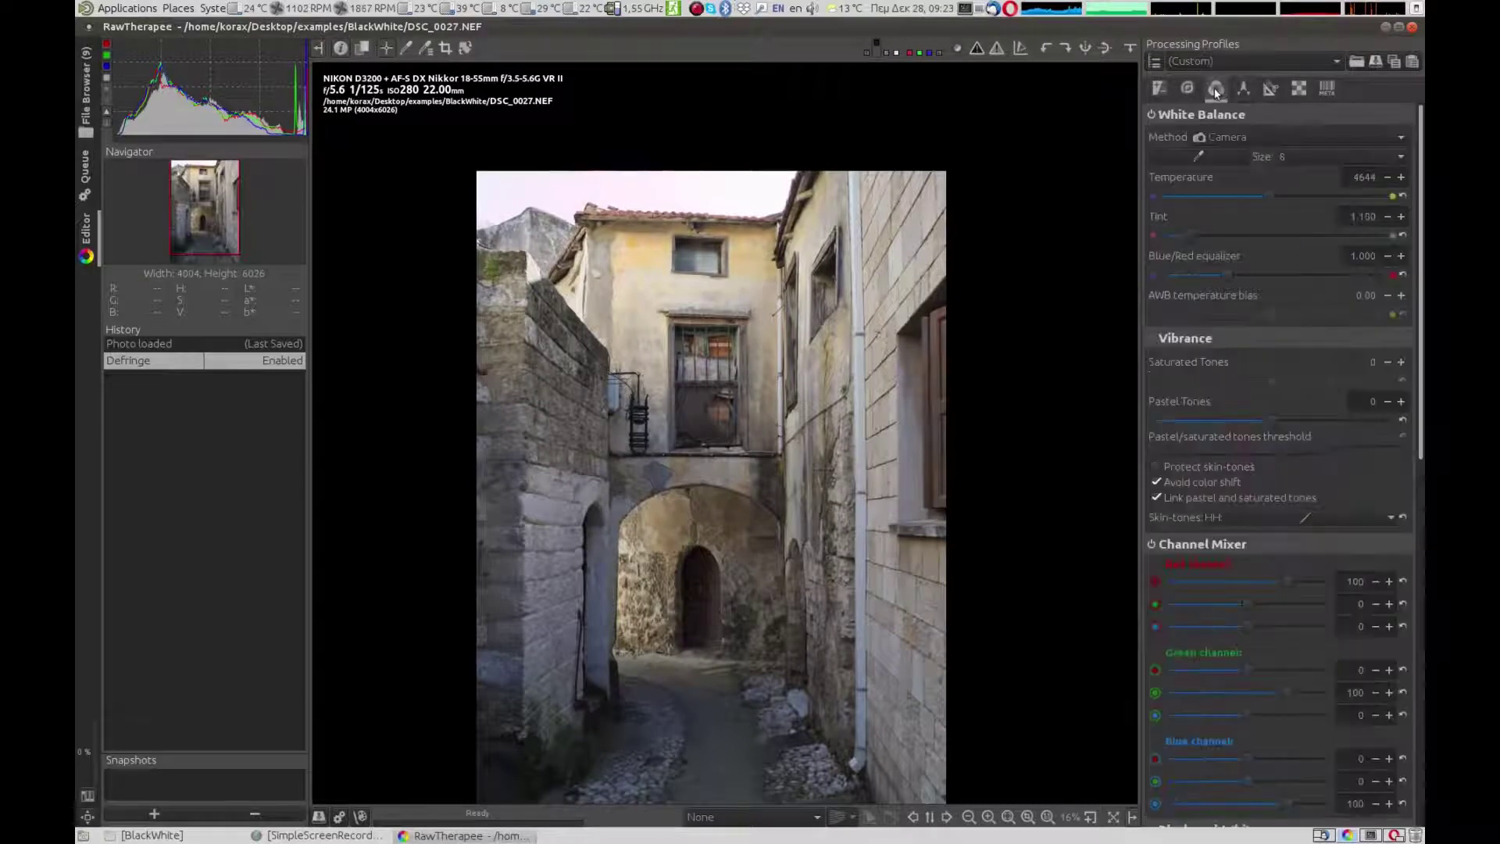
{"action": "scroll", "coordinate": [1297, 325], "scroll_direction": "down", "scroll_amount": 10}
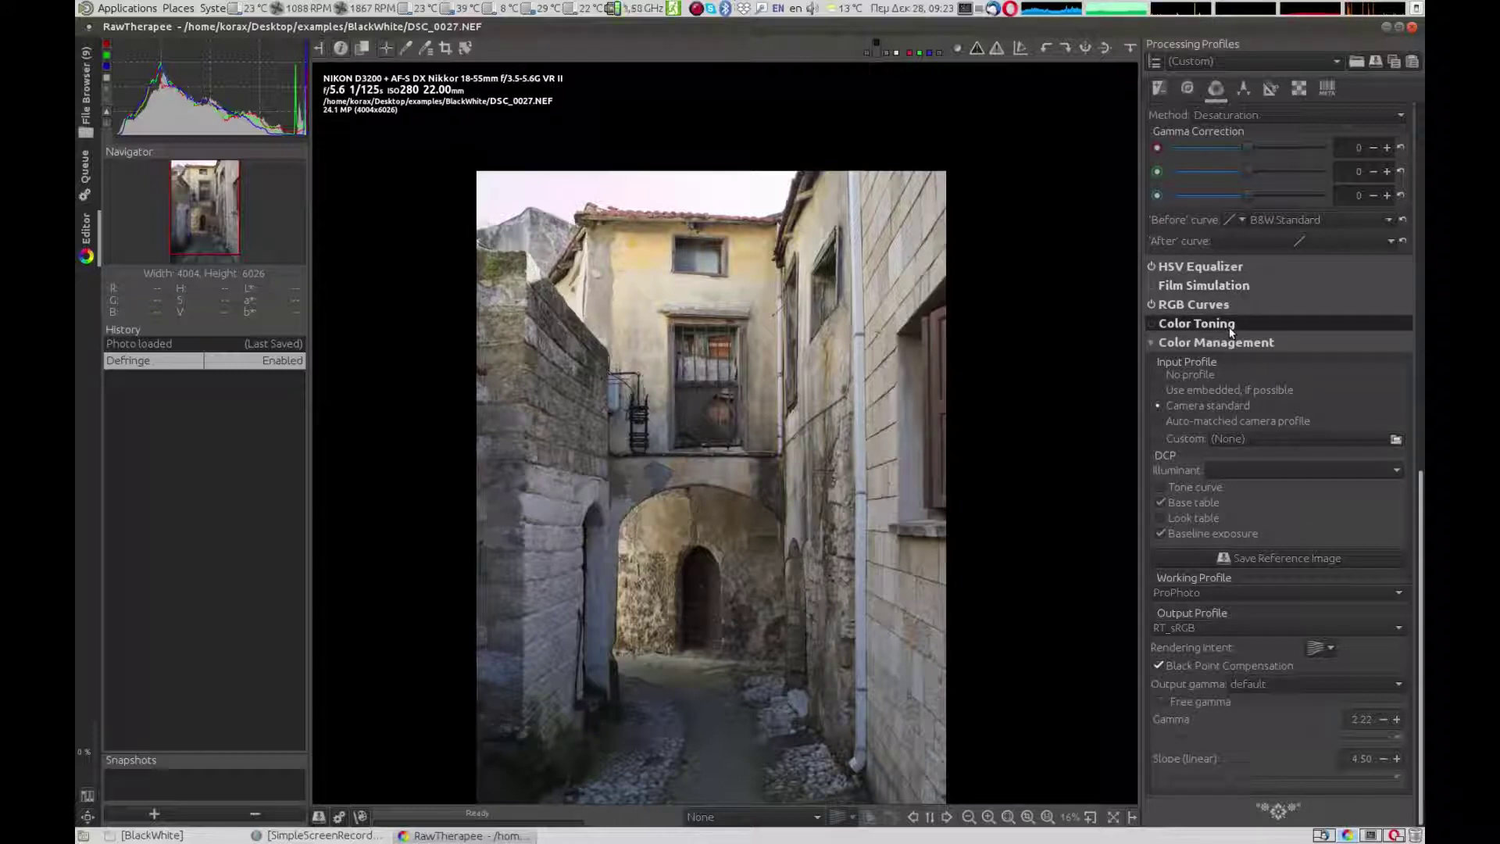
{"action": "scroll", "coordinate": [1230, 329], "scroll_direction": "up", "scroll_amount": 5}
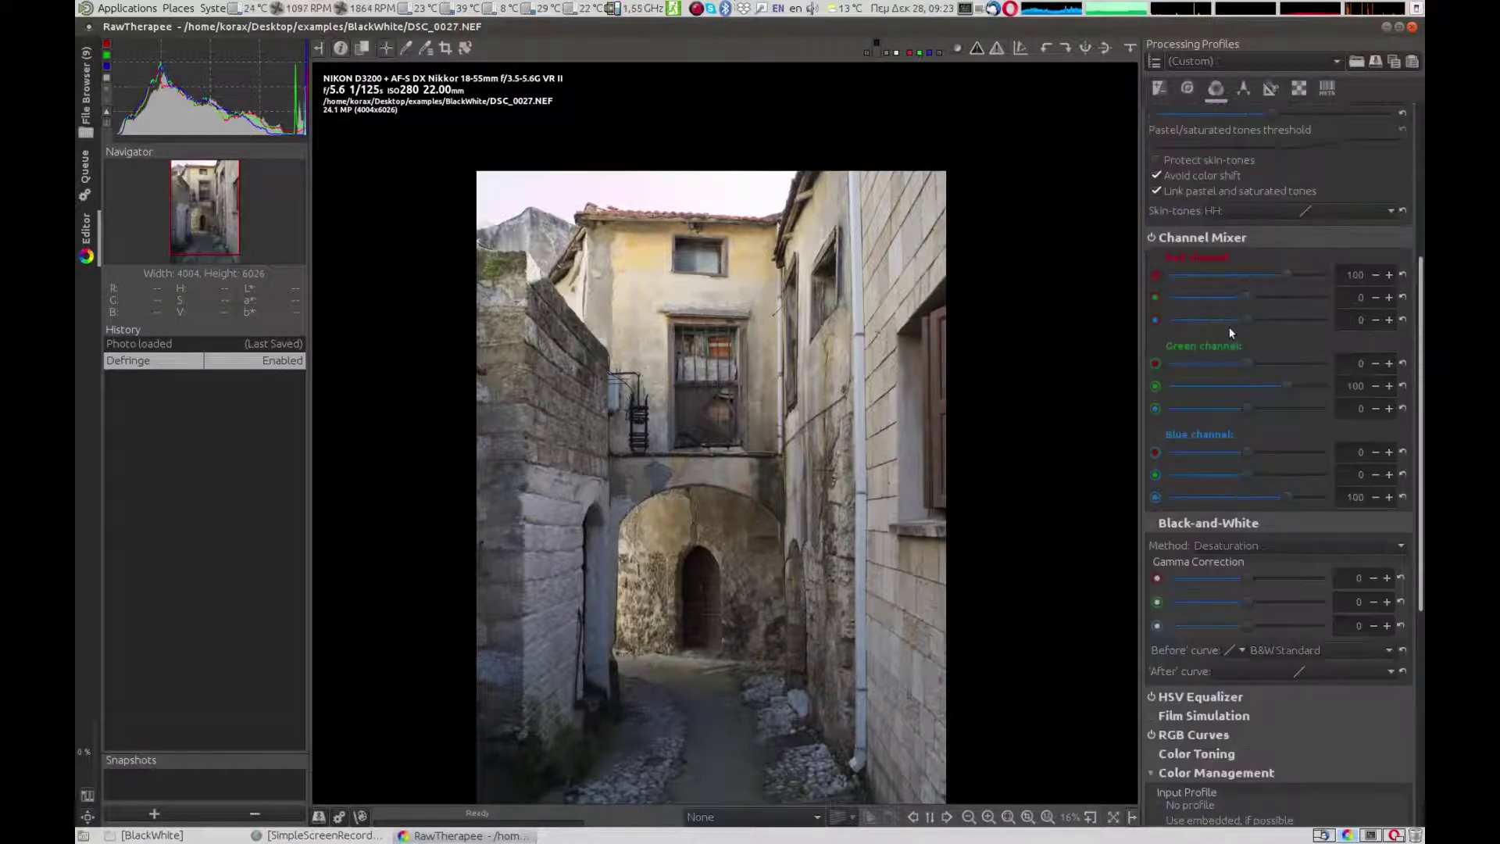
{"action": "left_click", "coordinate": [1213, 240]}
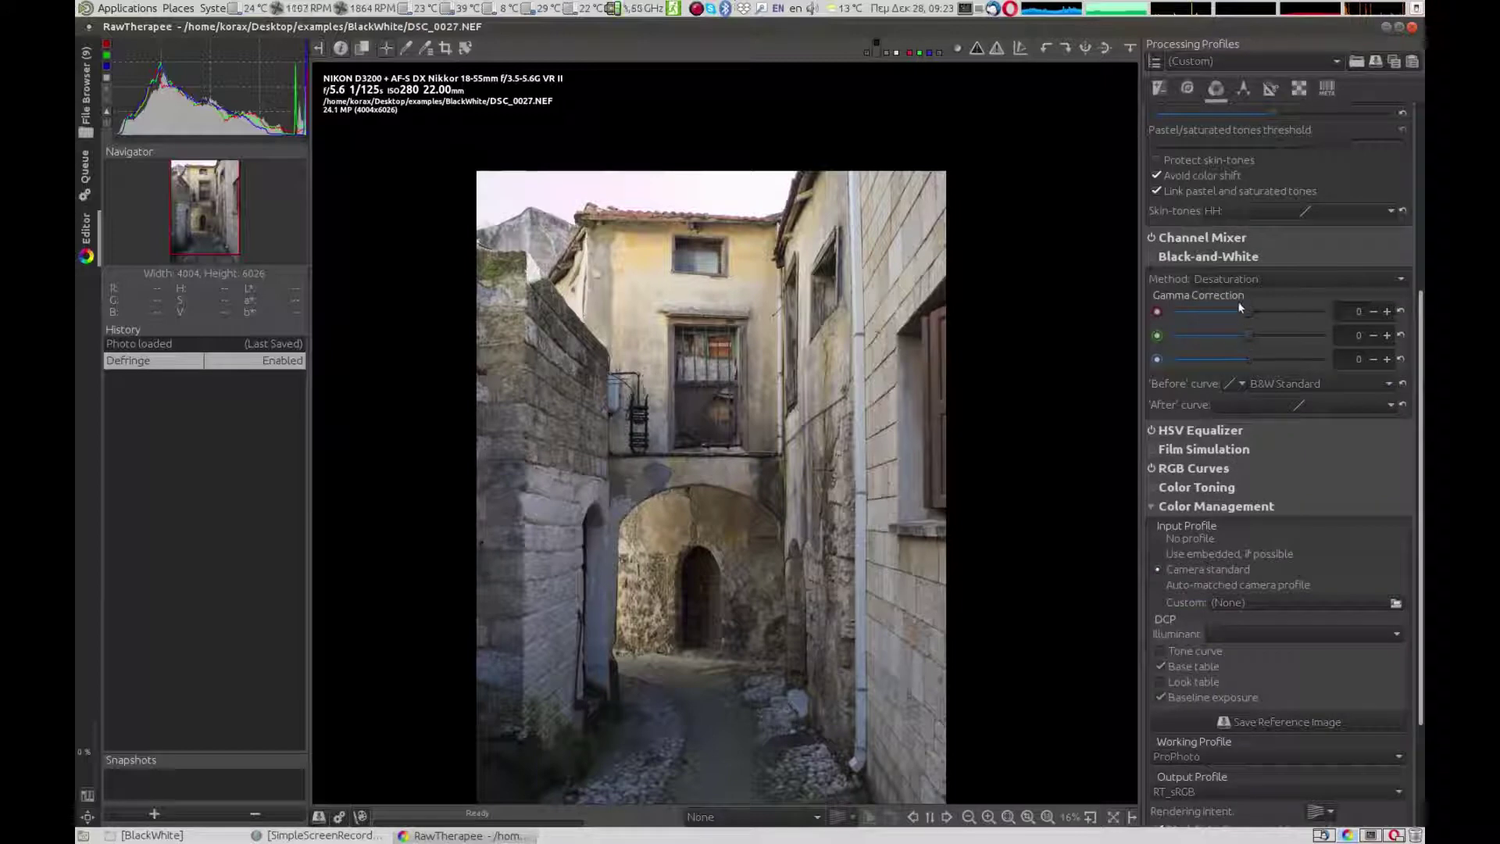
{"action": "left_click", "coordinate": [1152, 256]}
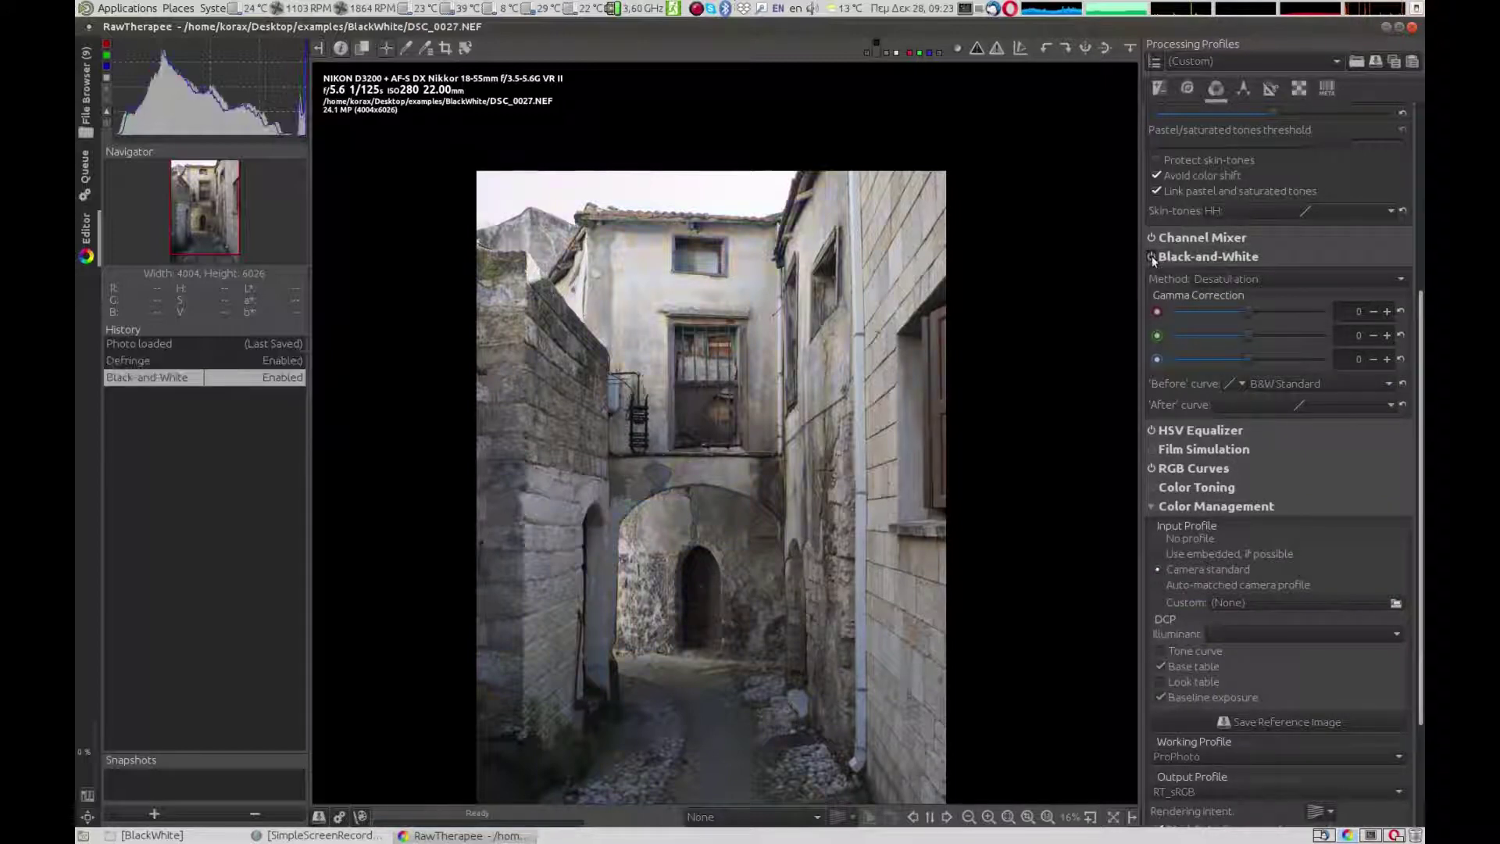
{"action": "left_click", "coordinate": [1241, 278]}
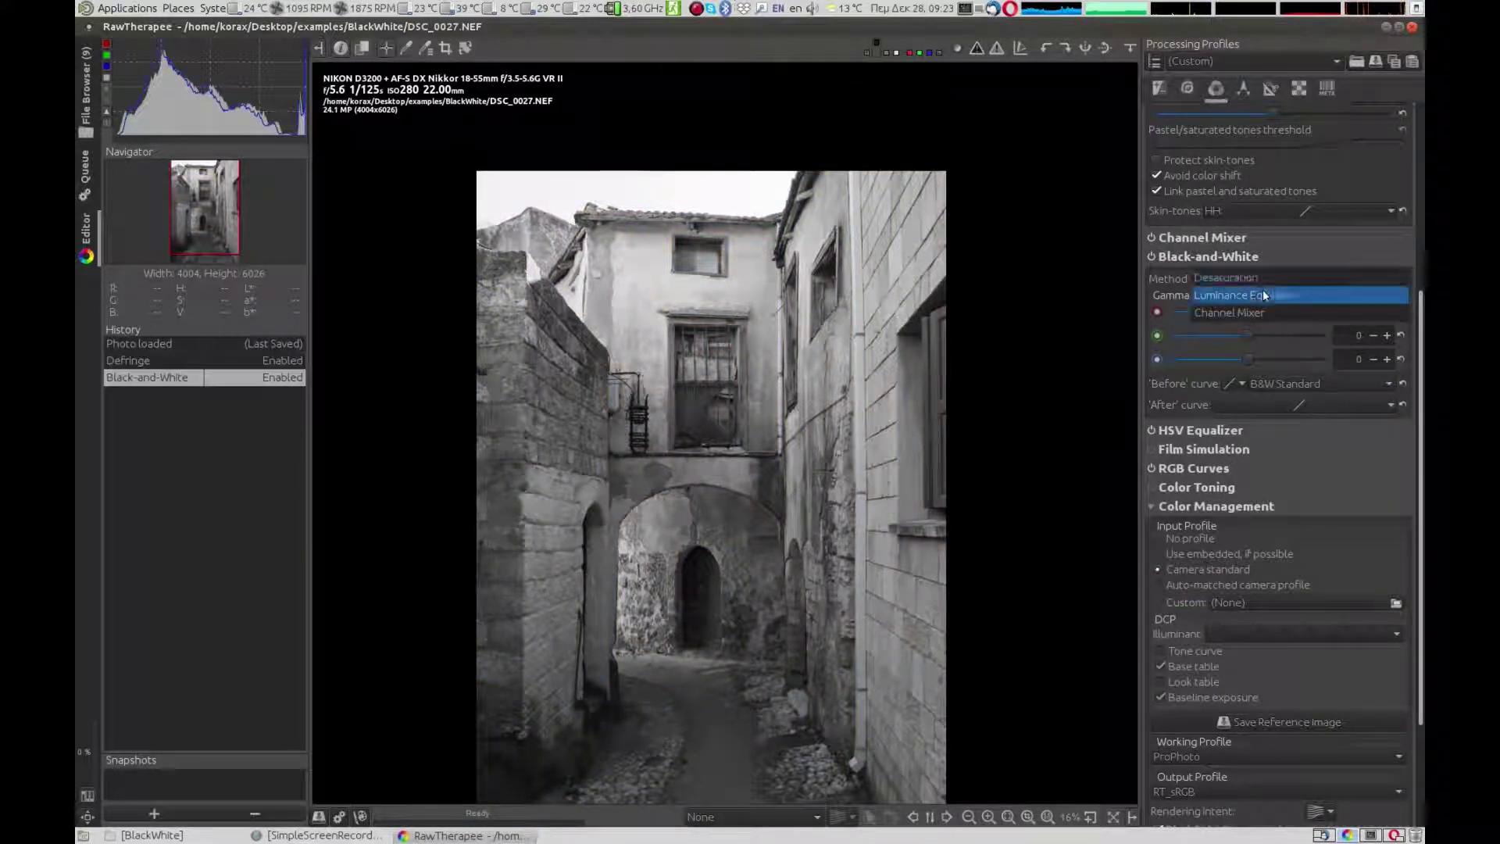
{"action": "left_click", "coordinate": [1262, 294]}
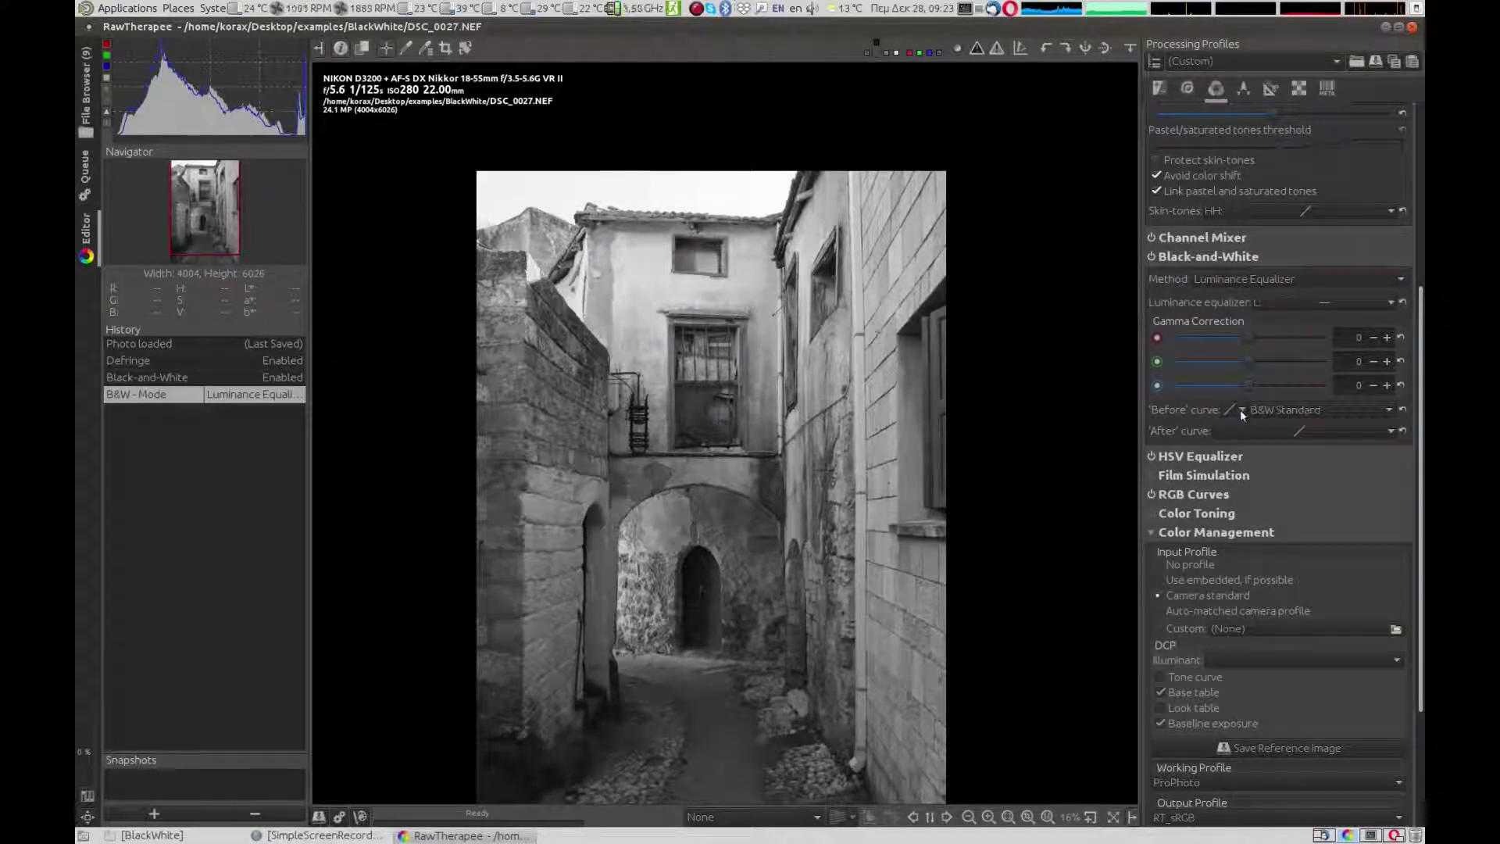
Set Tone curve 1 to Shadows -50, Darks -11, Lights 44 and Highlights 53
{"action": "left_click", "coordinate": [1161, 87]}
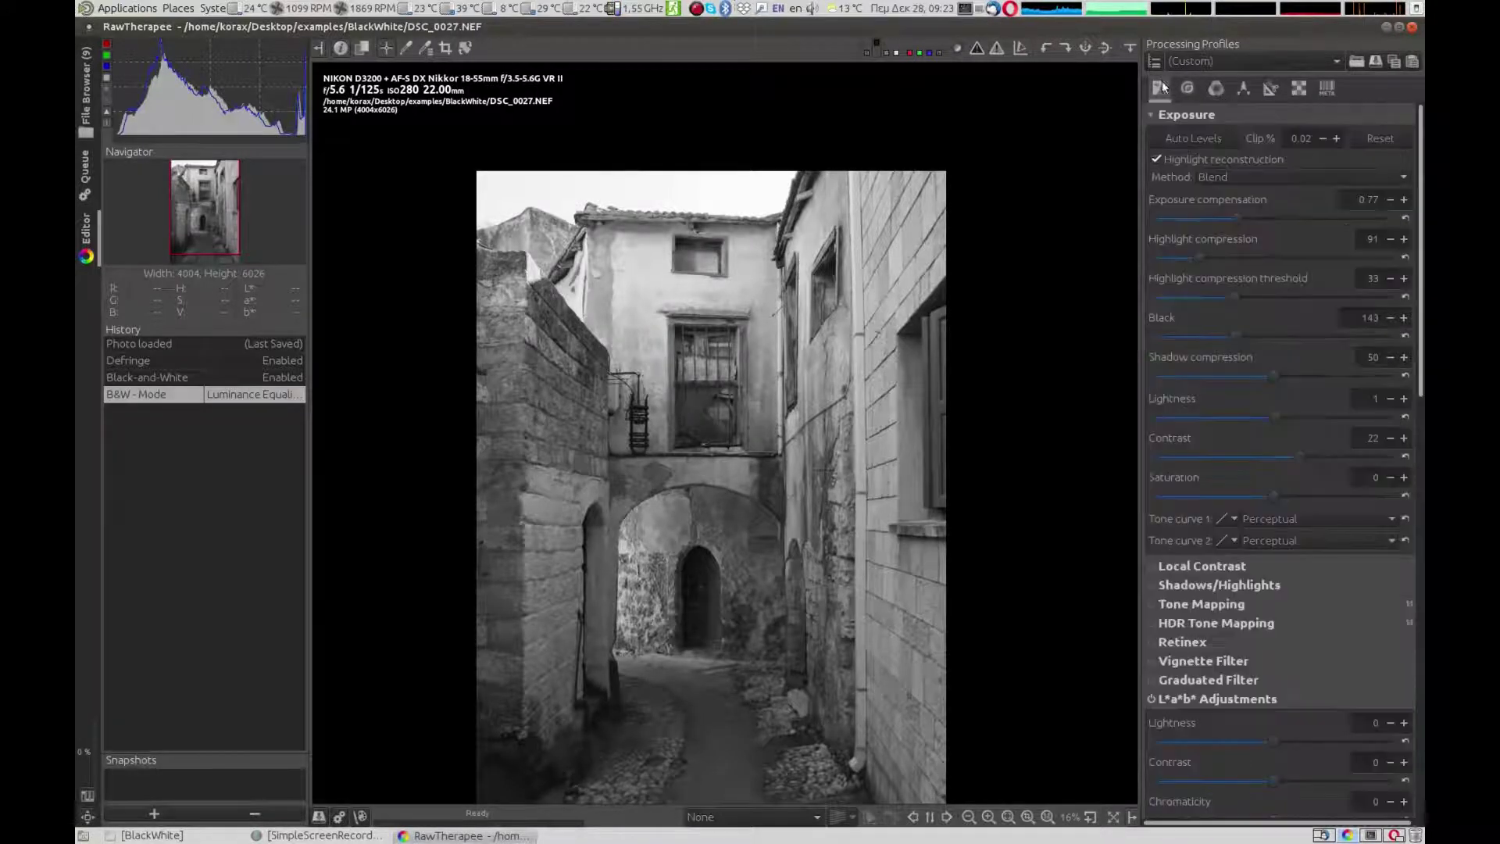
{"action": "left_click", "coordinate": [1234, 519]}
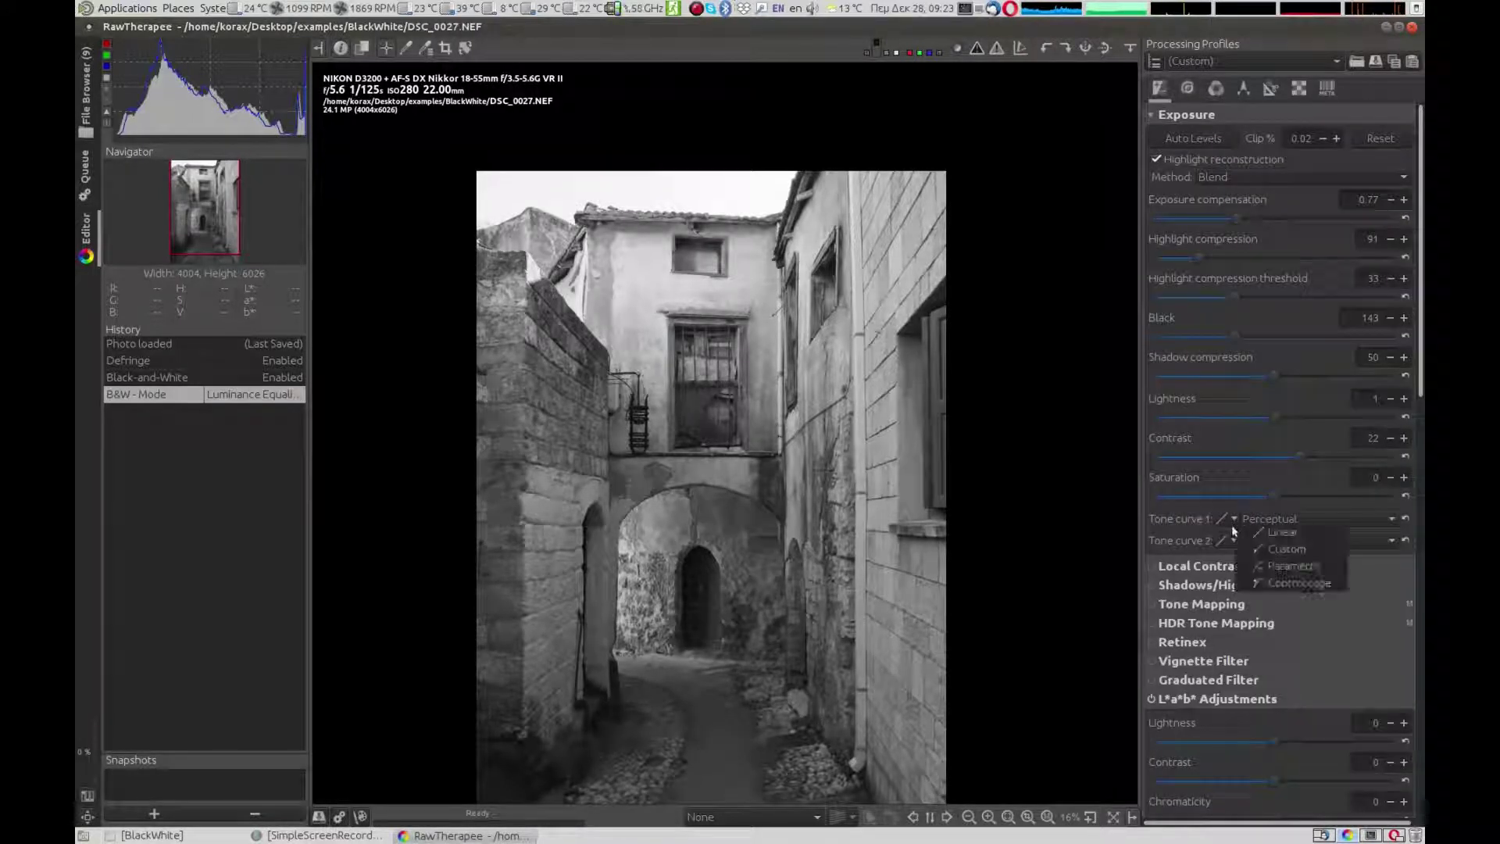
{"action": "left_click", "coordinate": [1285, 550]}
{"action": "scroll", "coordinate": [1297, 561], "scroll_direction": "down", "scroll_amount": 5}
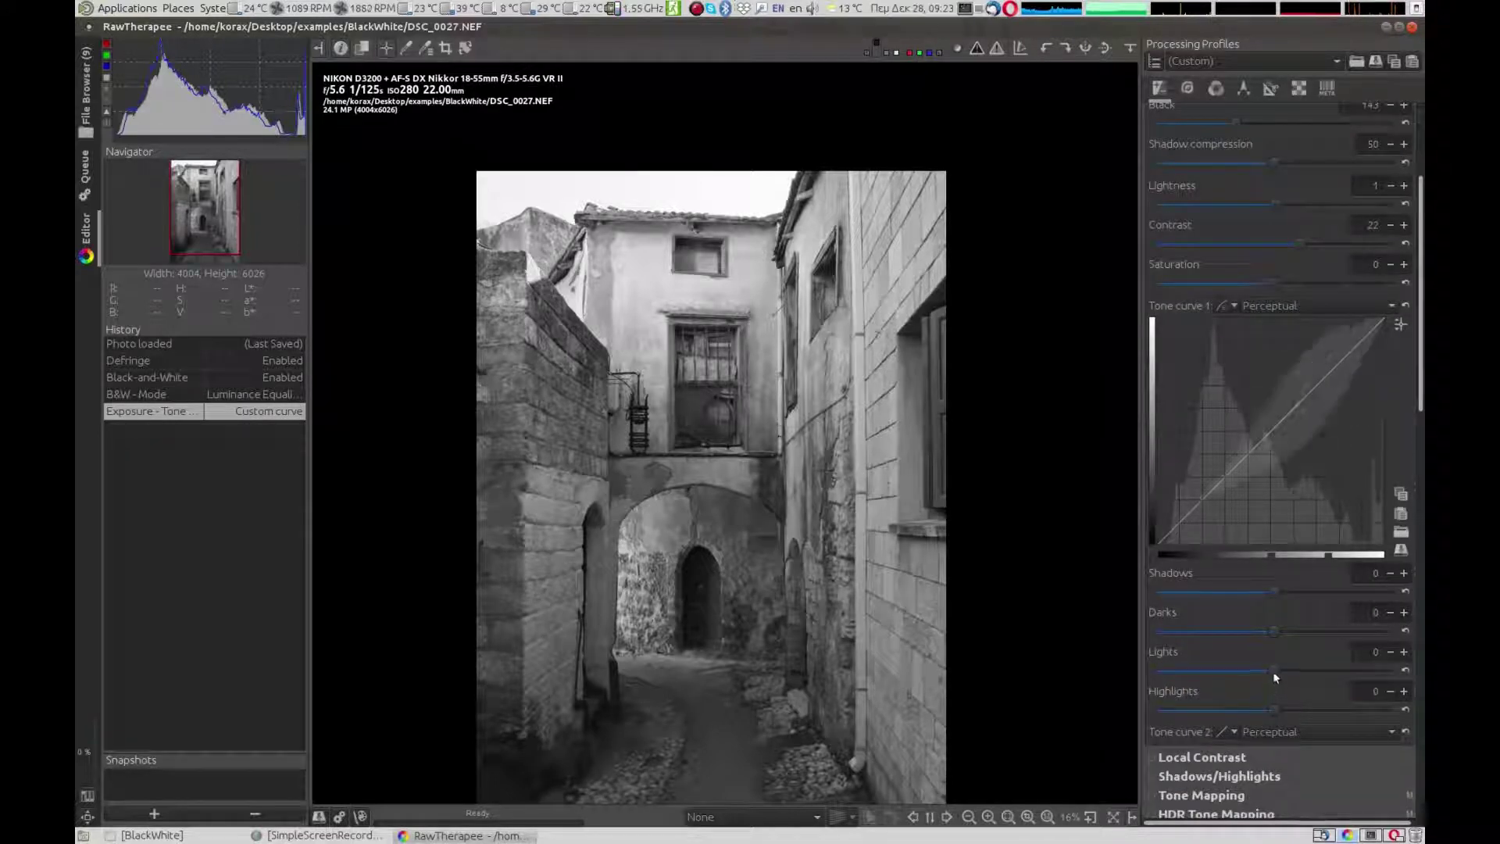
{"action": "left_click_drag", "start_coordinate": [1275, 671], "coordinate": [1328, 671]}
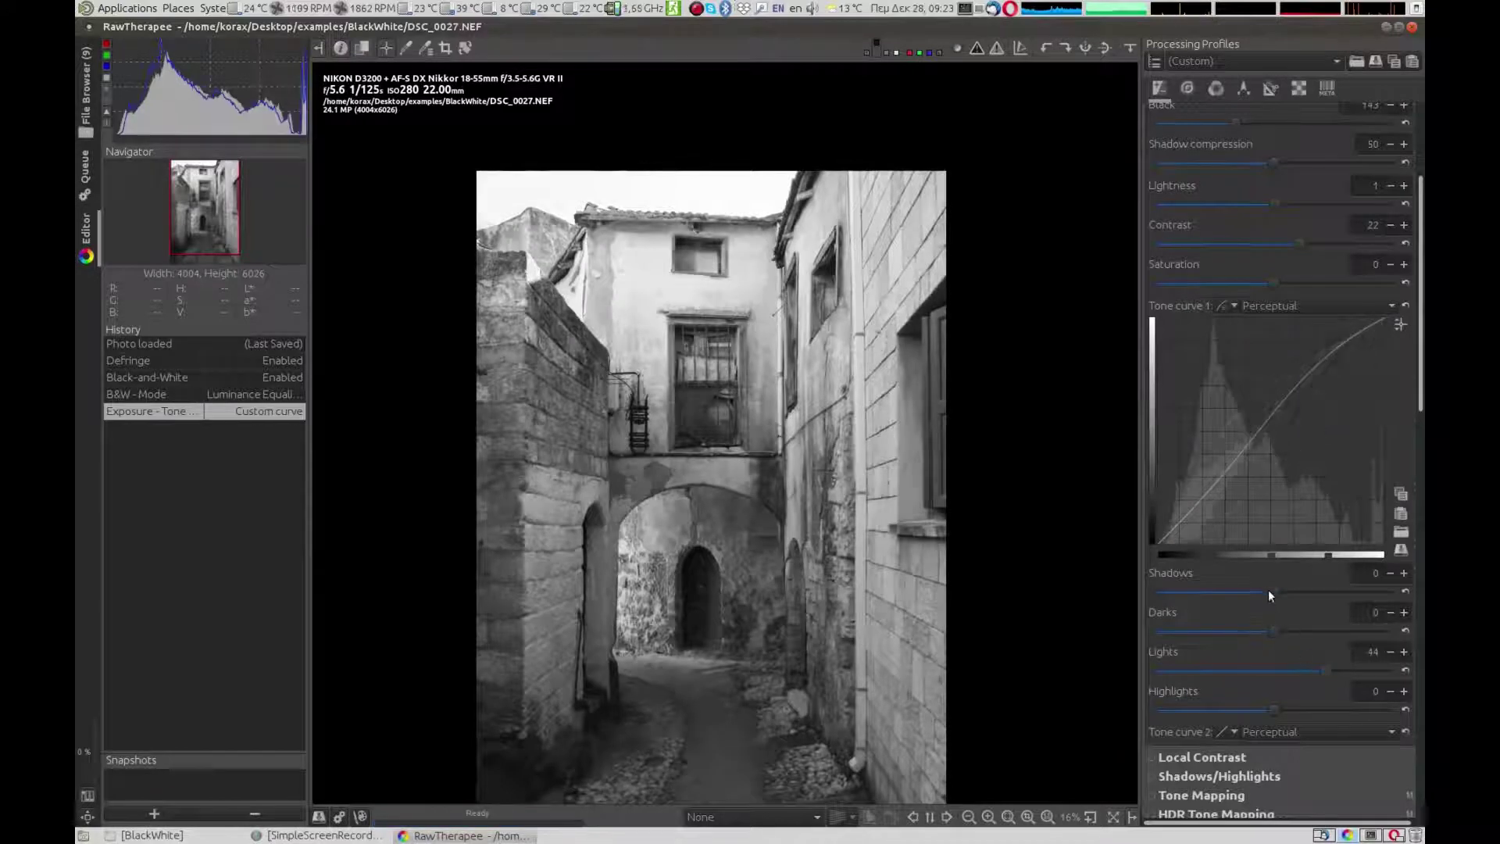
{"action": "left_click", "coordinate": [1211, 591]}
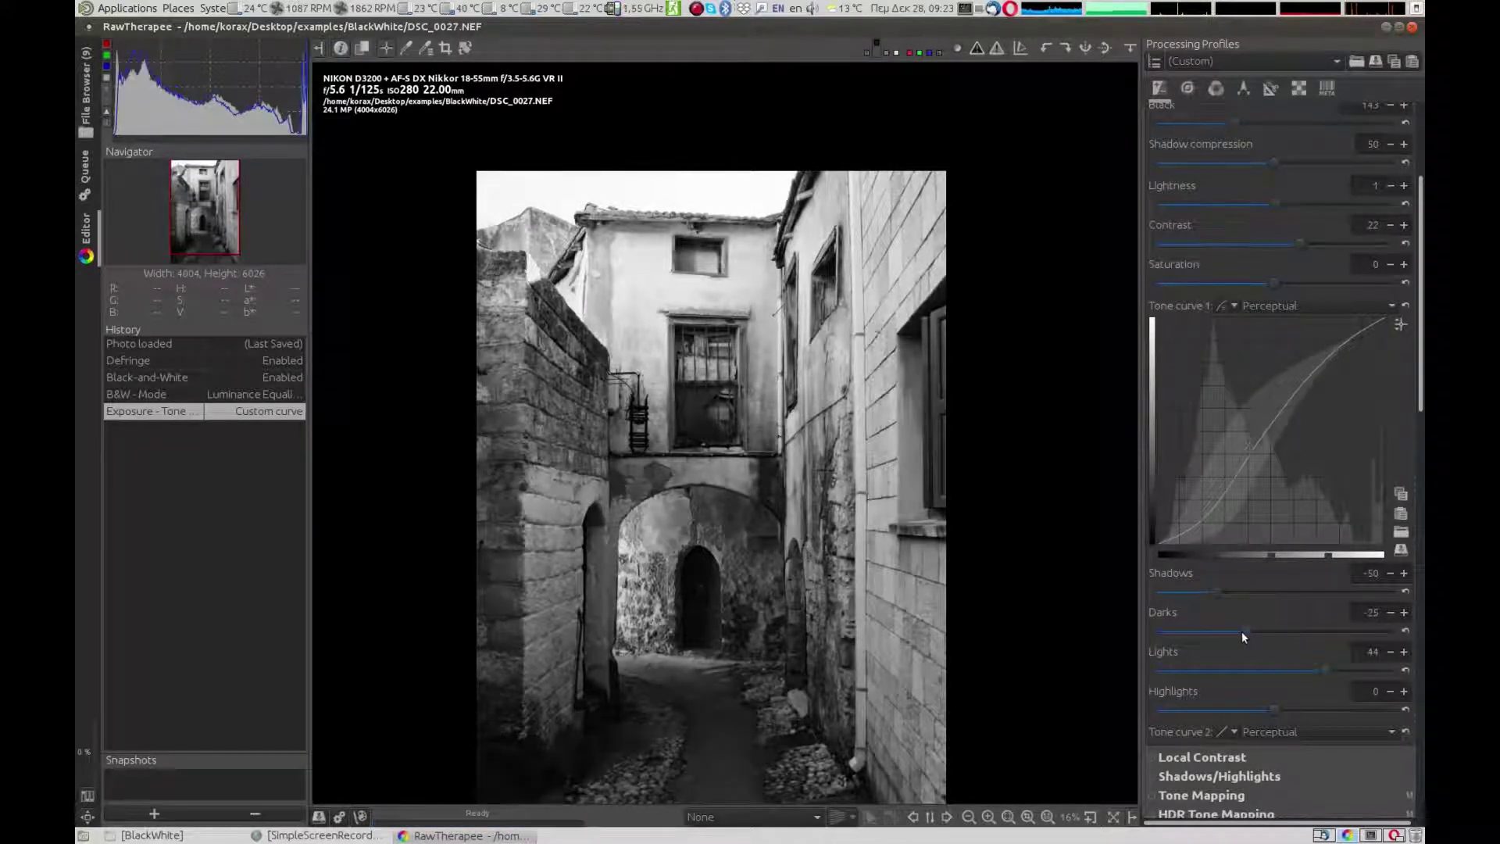
{"action": "left_click_drag", "start_coordinate": [1240, 631], "coordinate": [1264, 632]}
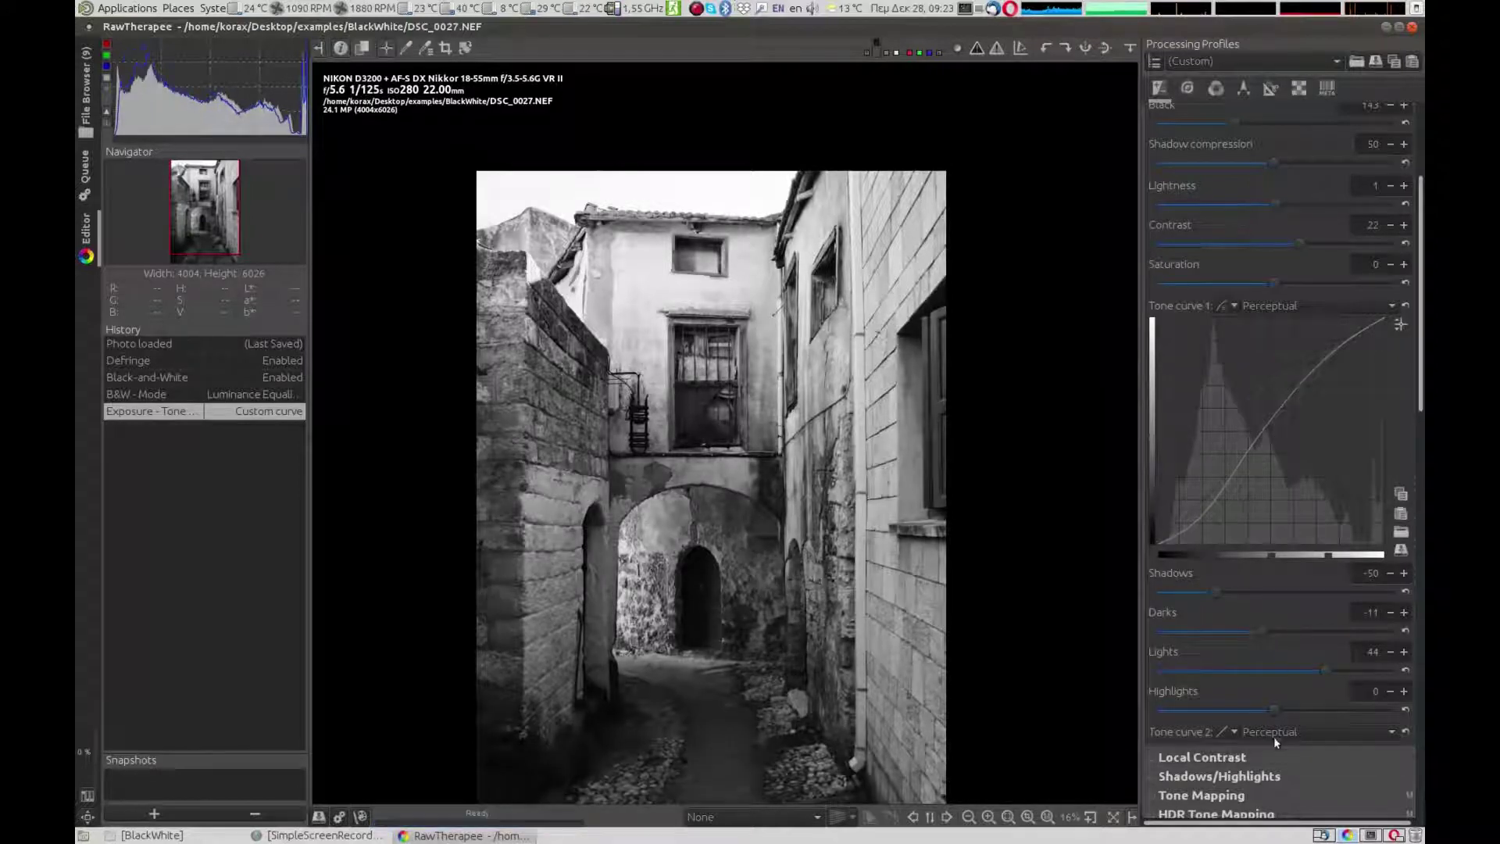
{"action": "left_click_drag", "start_coordinate": [1275, 711], "coordinate": [1338, 710]}
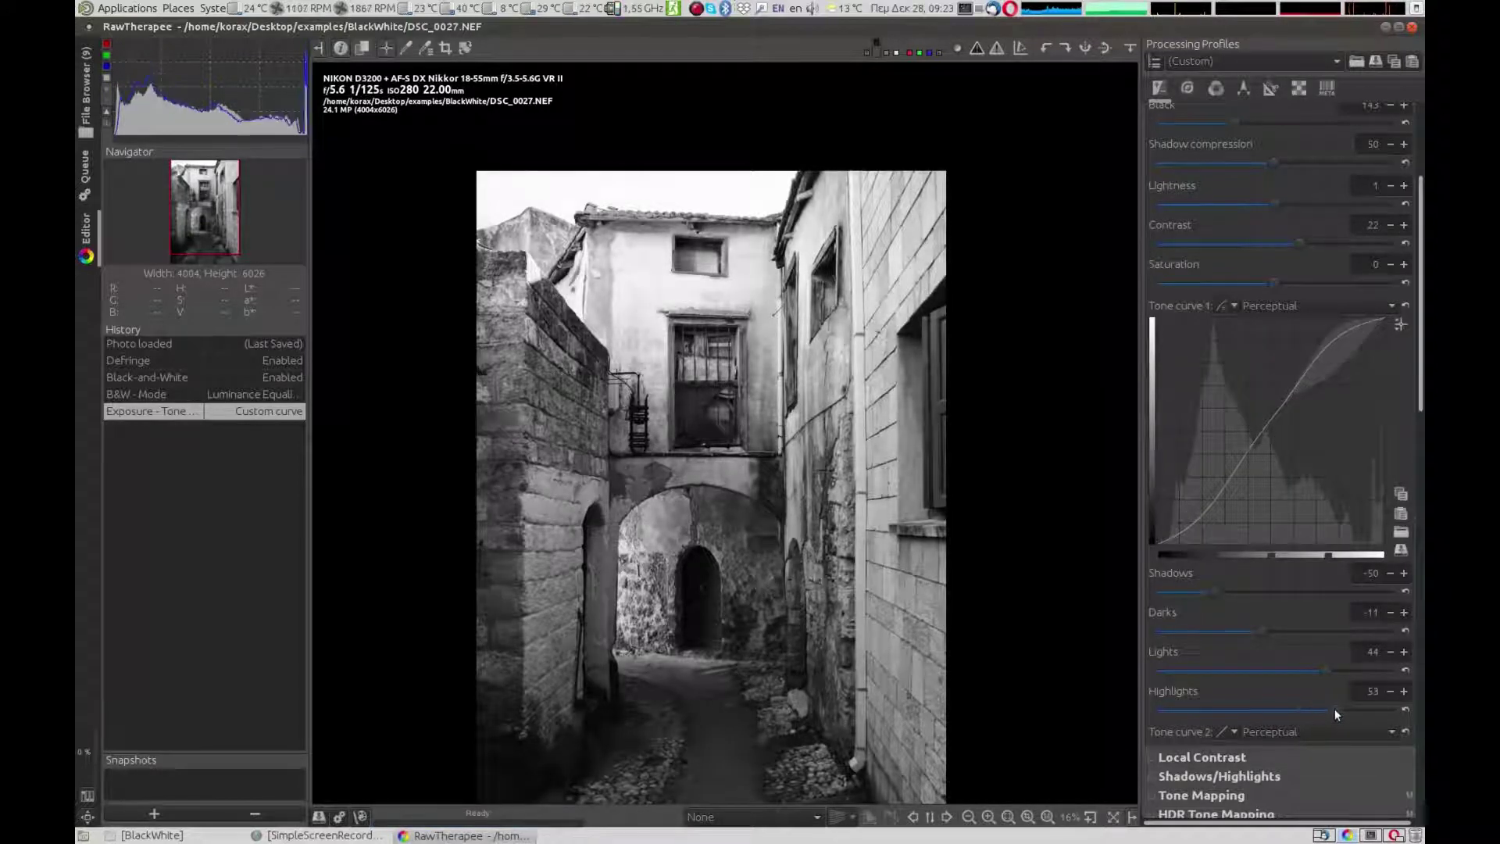
Make Tone curve 2 a parametric curve with Darks -21 and Lights 23
{"action": "scroll", "coordinate": [1284, 692], "scroll_direction": "down", "scroll_amount": 5}
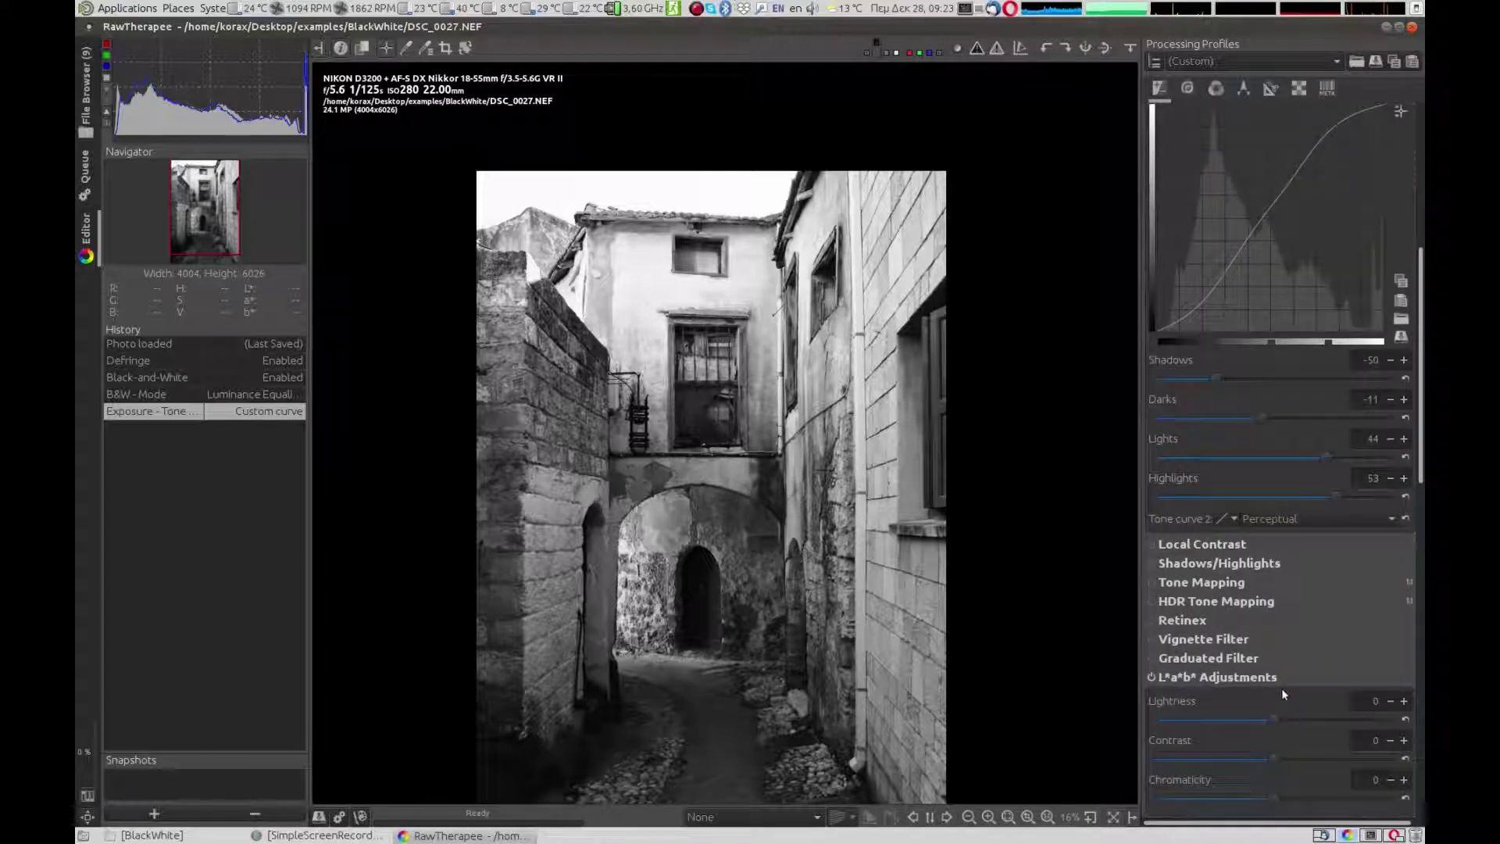
{"action": "left_click", "coordinate": [1275, 678]}
{"action": "left_click", "coordinate": [1275, 677]}
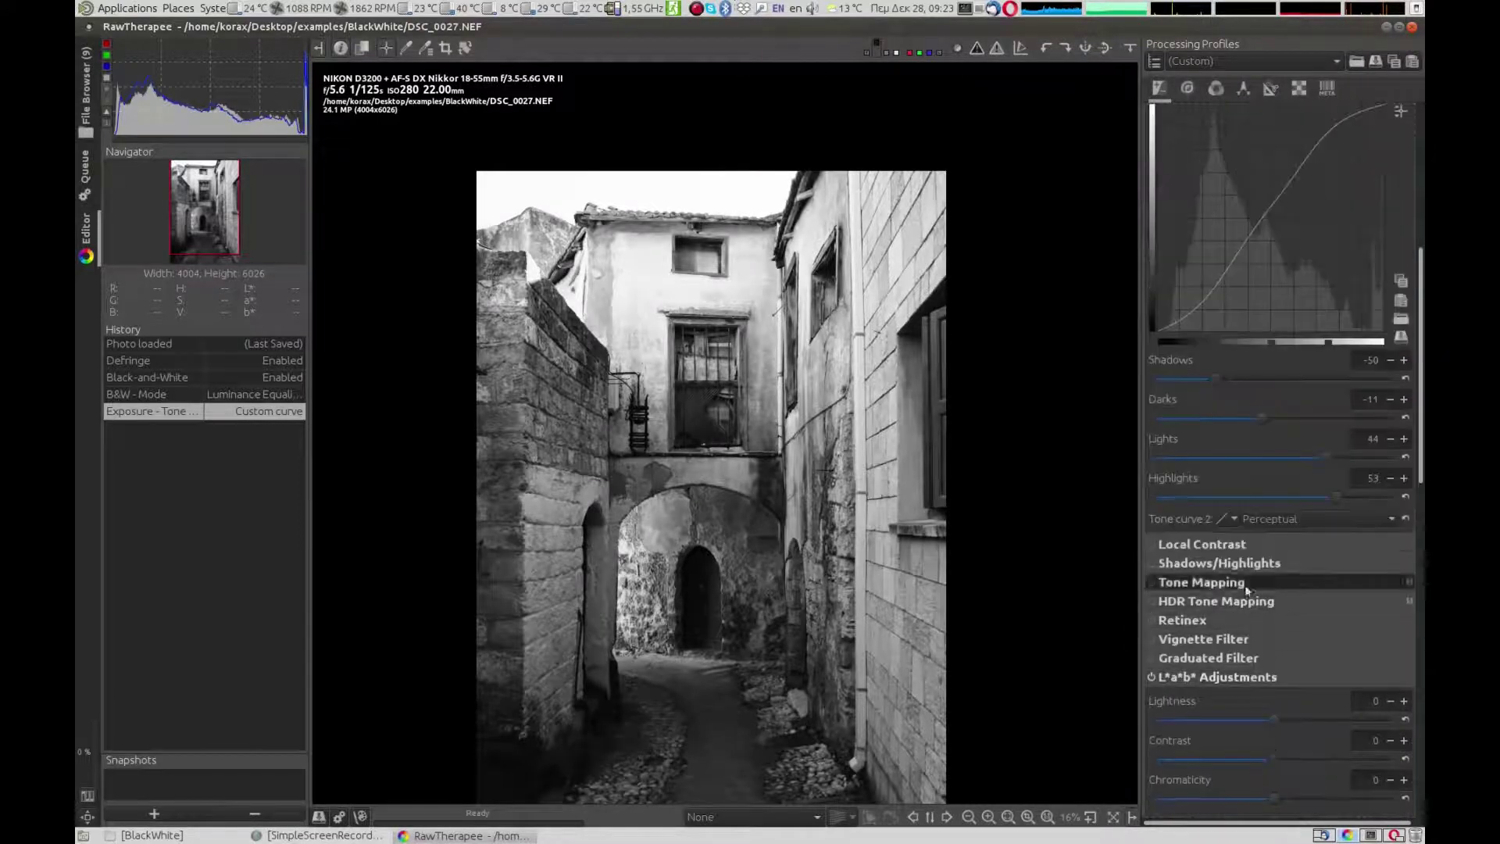
{"action": "left_click", "coordinate": [1234, 519]}
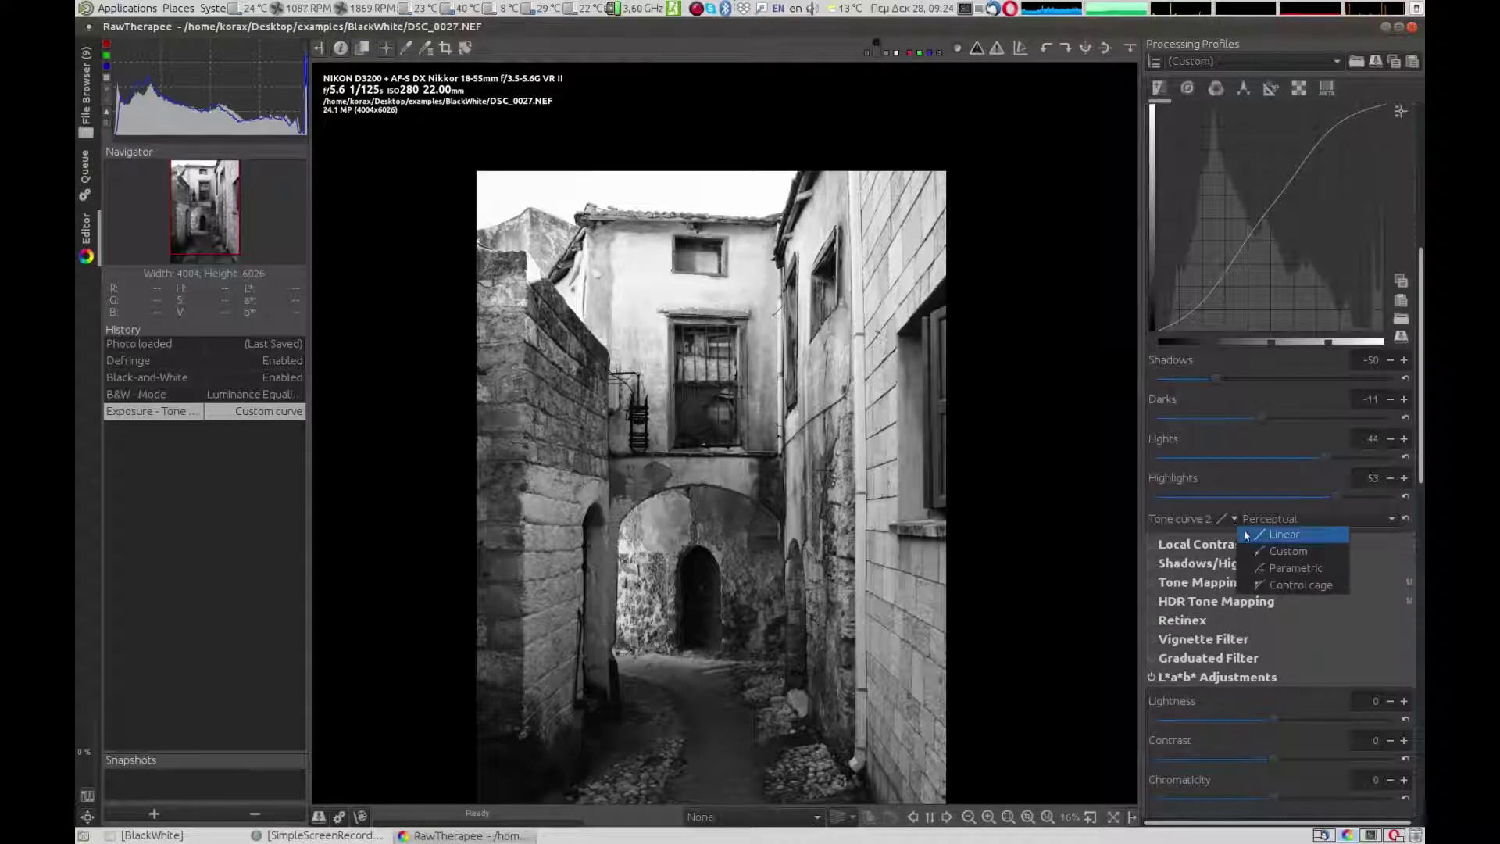
{"action": "left_click", "coordinate": [1281, 568]}
{"action": "scroll", "coordinate": [1254, 714], "scroll_direction": "down", "scroll_amount": 3}
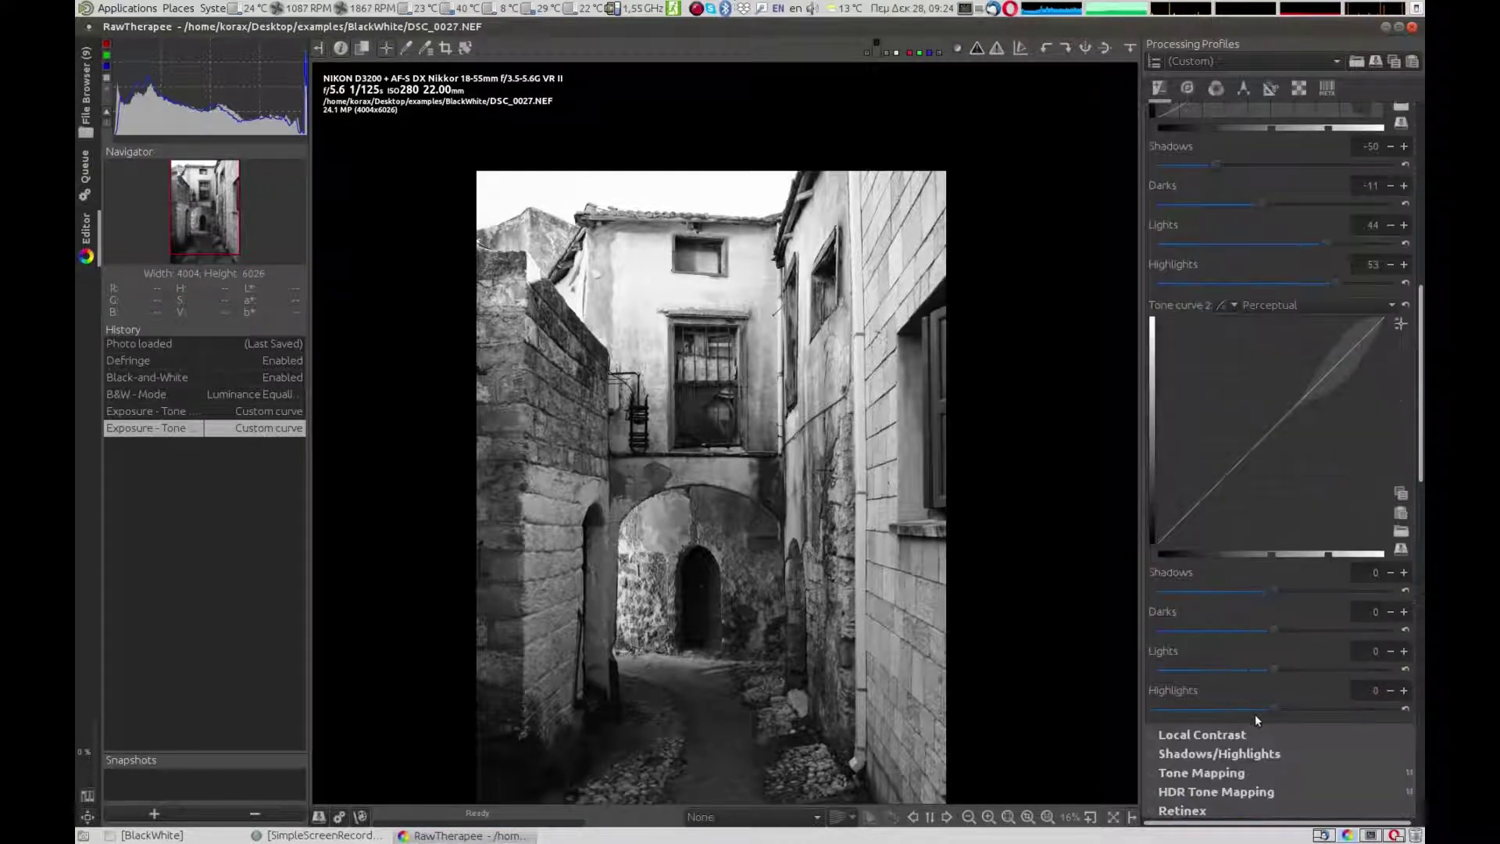
{"action": "left_click_drag", "start_coordinate": [1270, 672], "coordinate": [1250, 628]}
{"action": "scroll", "coordinate": [1274, 712], "scroll_direction": "down", "scroll_amount": 20}
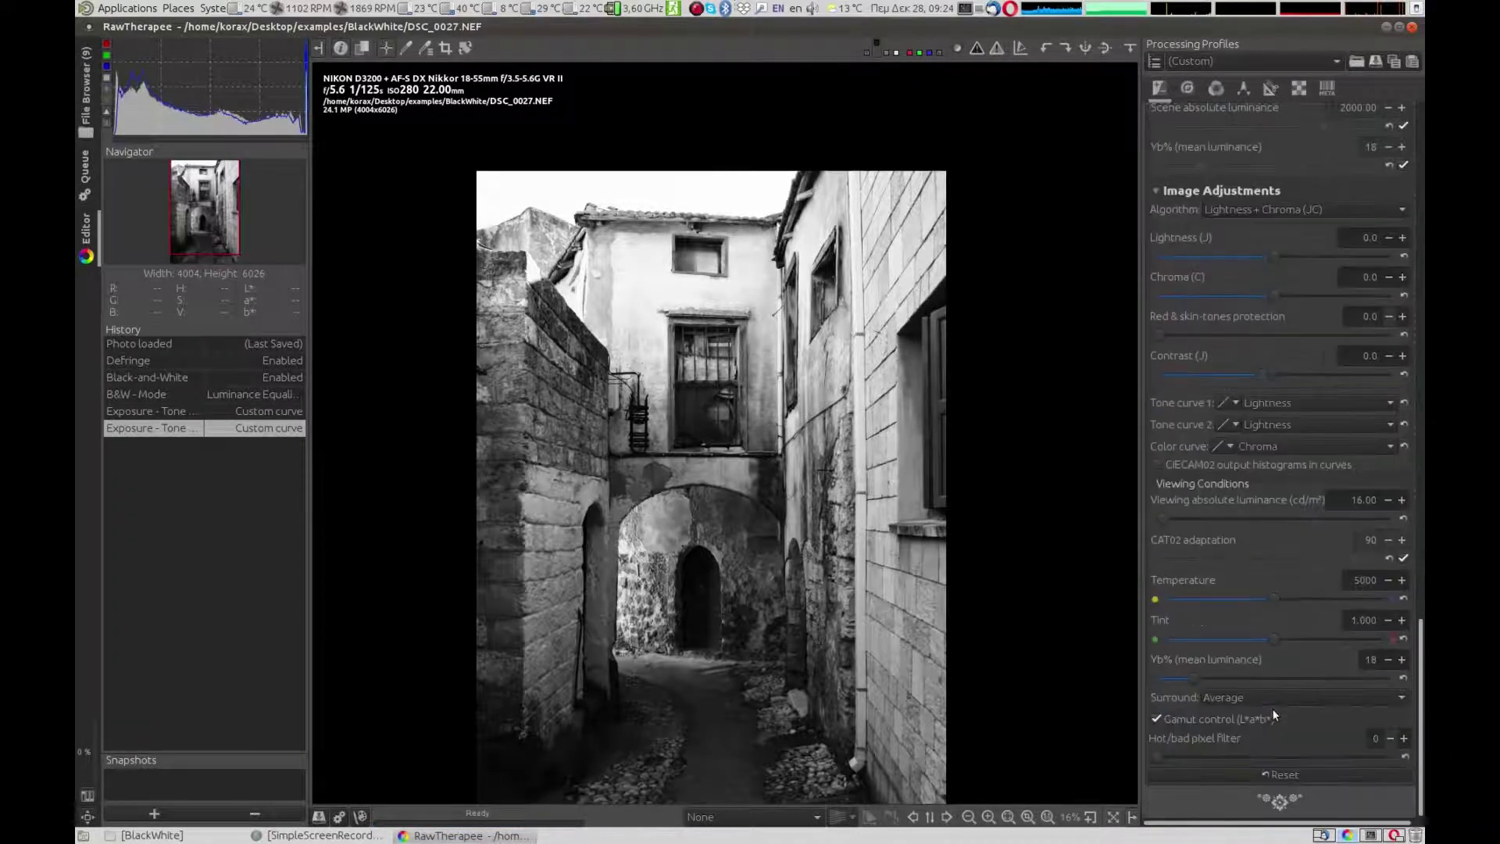
{"action": "scroll", "coordinate": [1271, 708], "scroll_direction": "up", "scroll_amount": 10}
{"action": "scroll", "coordinate": [1266, 688], "scroll_direction": "up", "scroll_amount": 2}
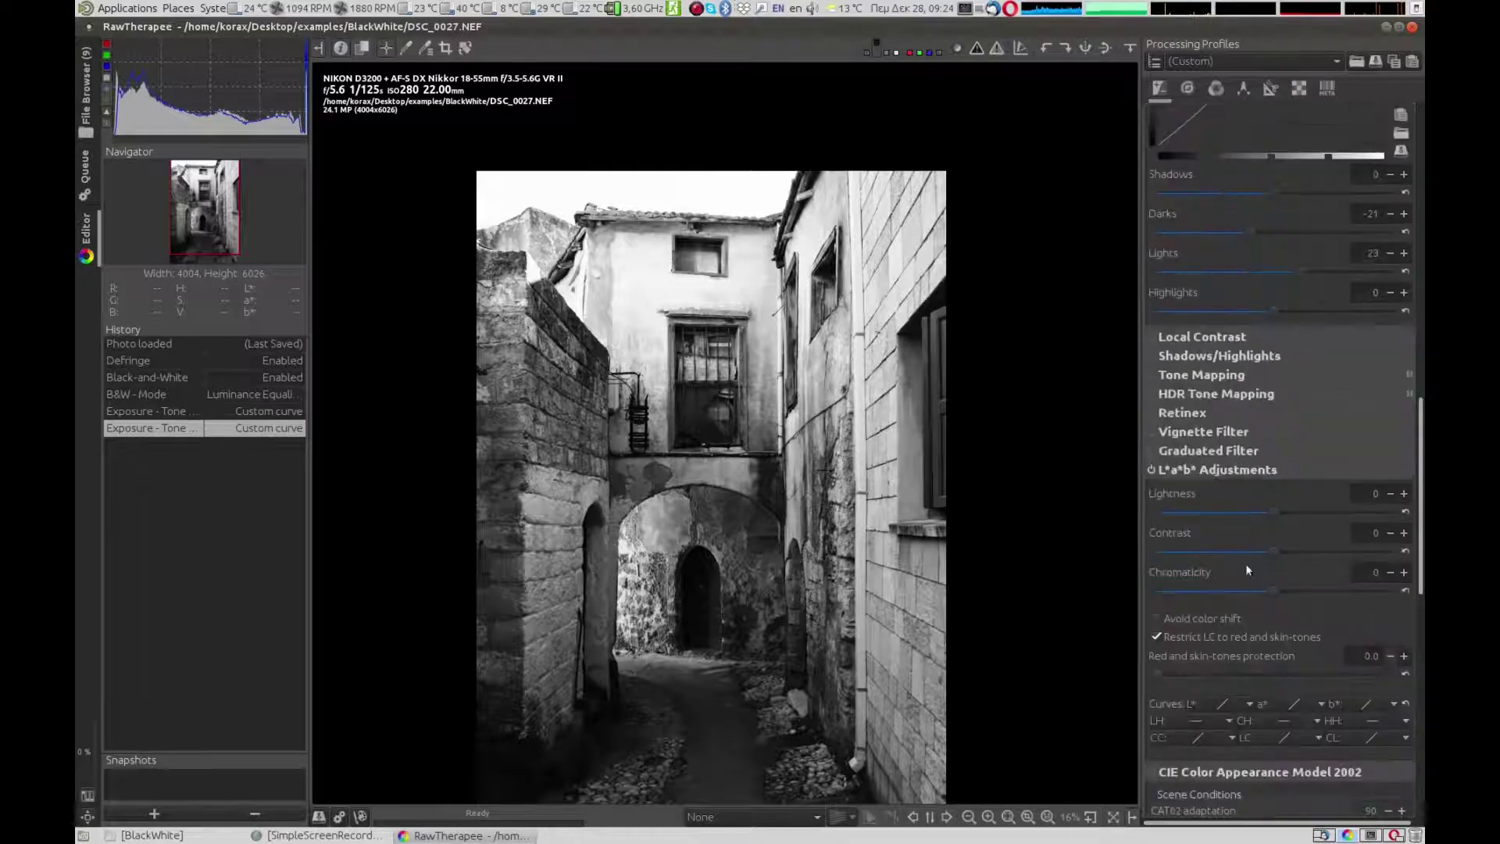
Enable the Graduated Filter at strength 0.60 and centre it on the upper window (X 0, Y -49)
{"action": "left_click", "coordinate": [1232, 470]}
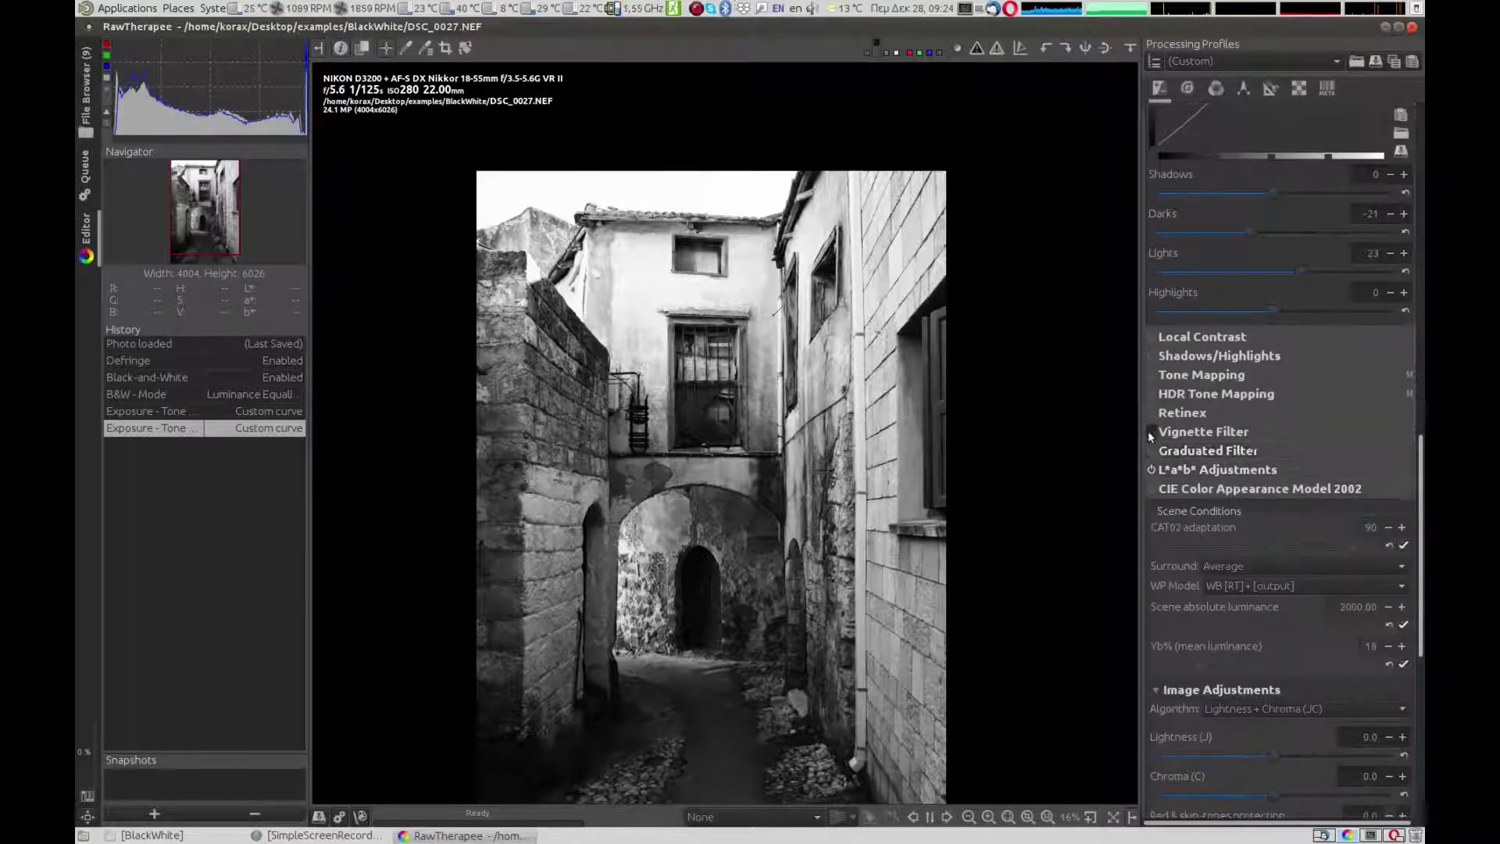
{"action": "left_click", "coordinate": [1152, 451]}
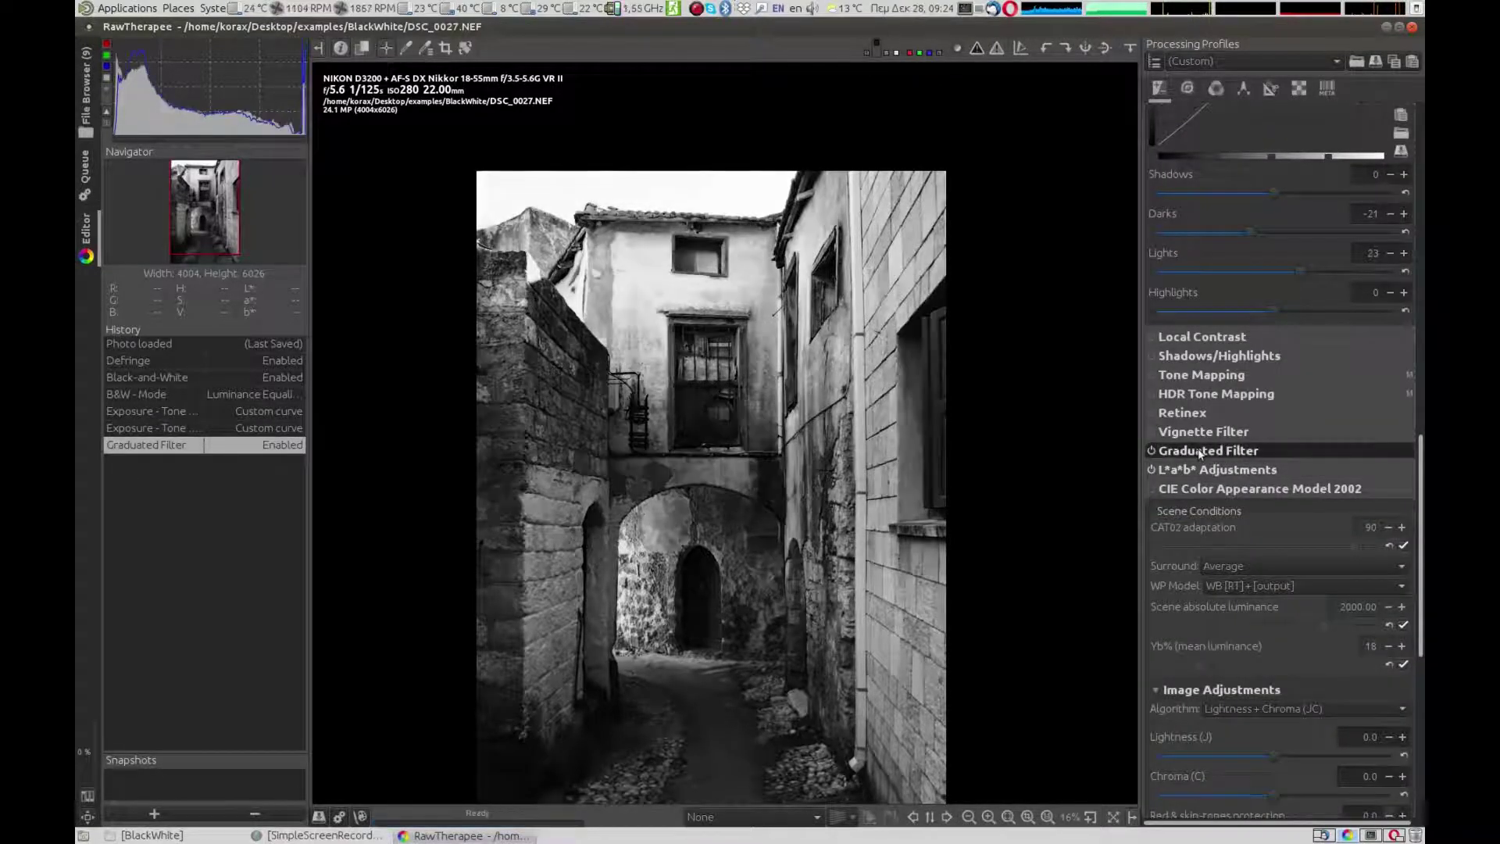
{"action": "left_click", "coordinate": [1199, 451]}
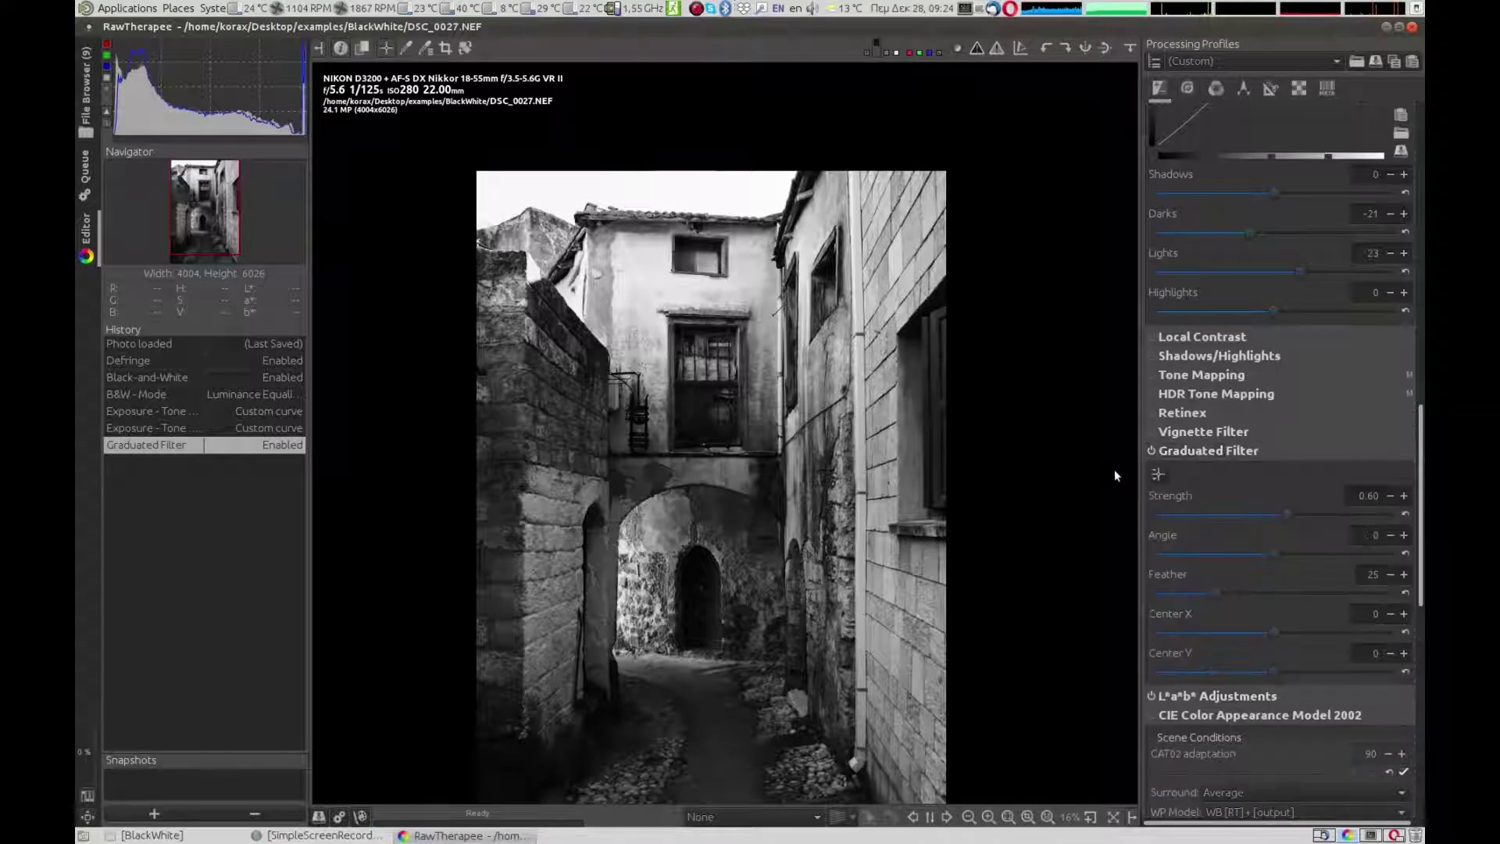
{"action": "left_click", "coordinate": [1158, 473]}
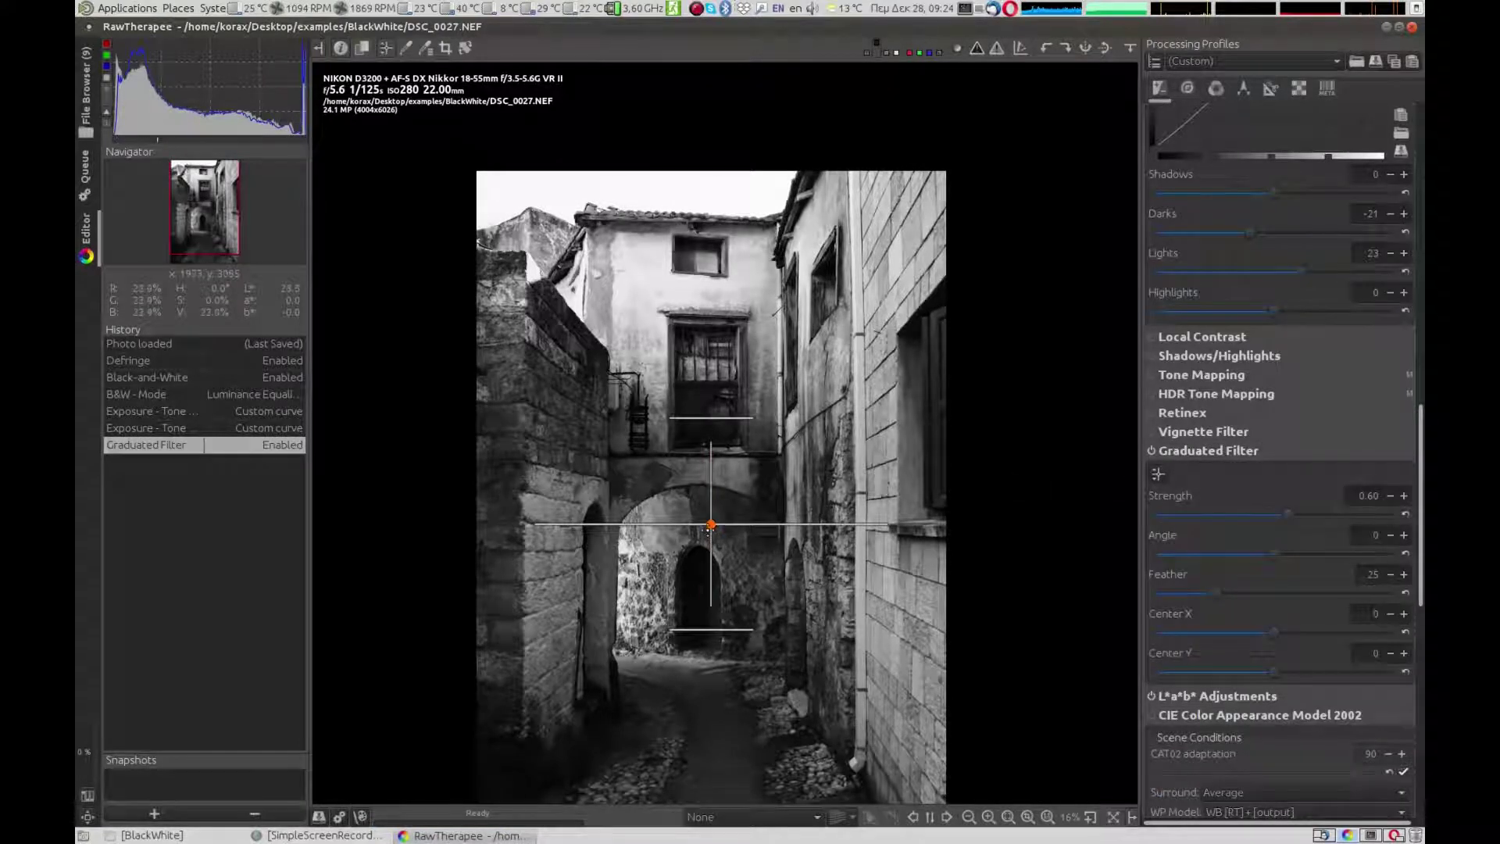
{"action": "left_click_drag", "start_coordinate": [710, 531], "coordinate": [701, 428]}
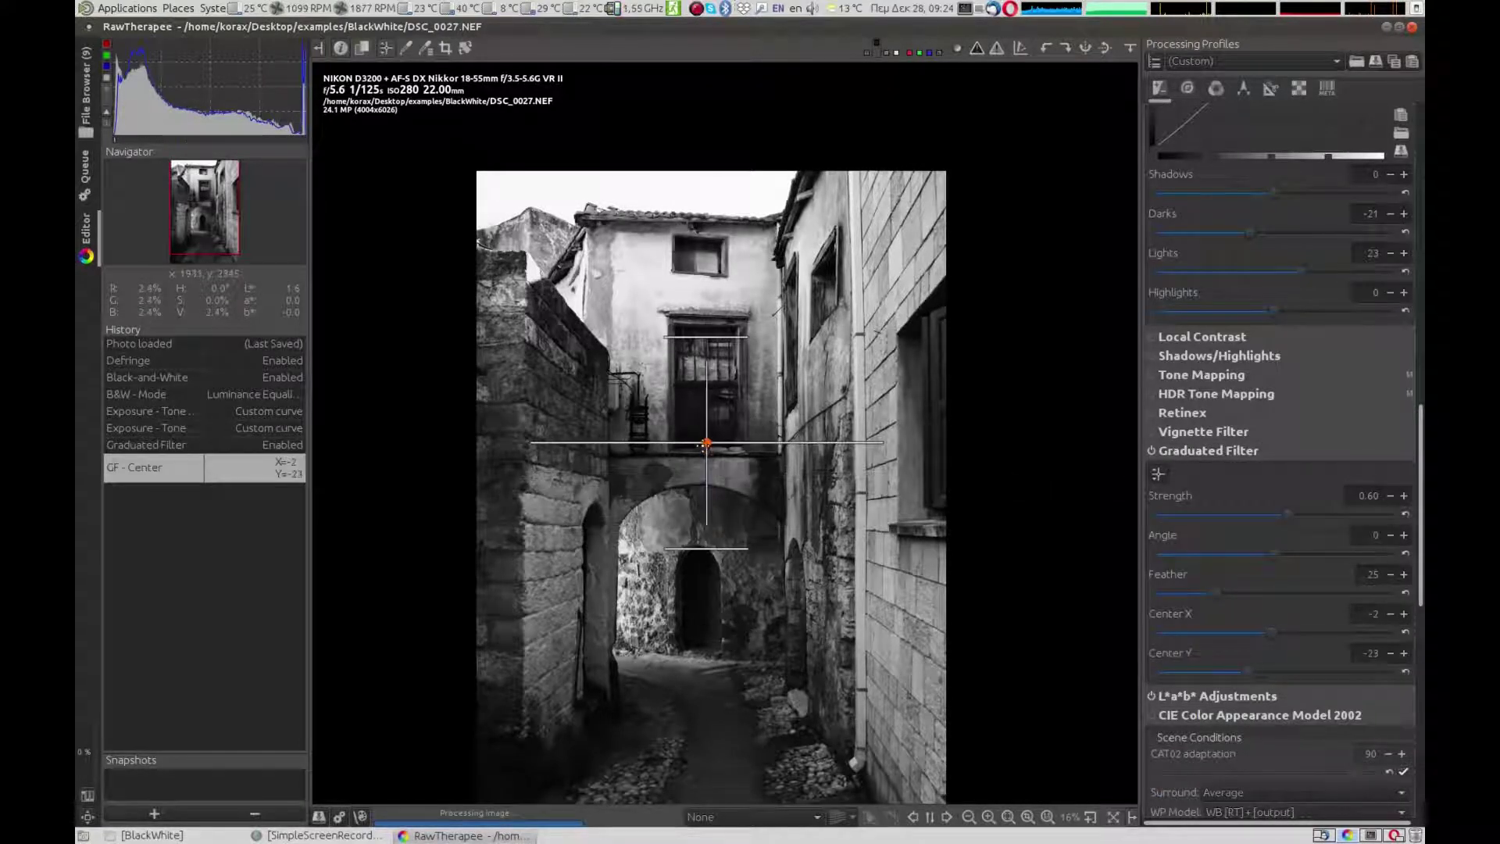
{"action": "left_click", "coordinate": [1158, 473]}
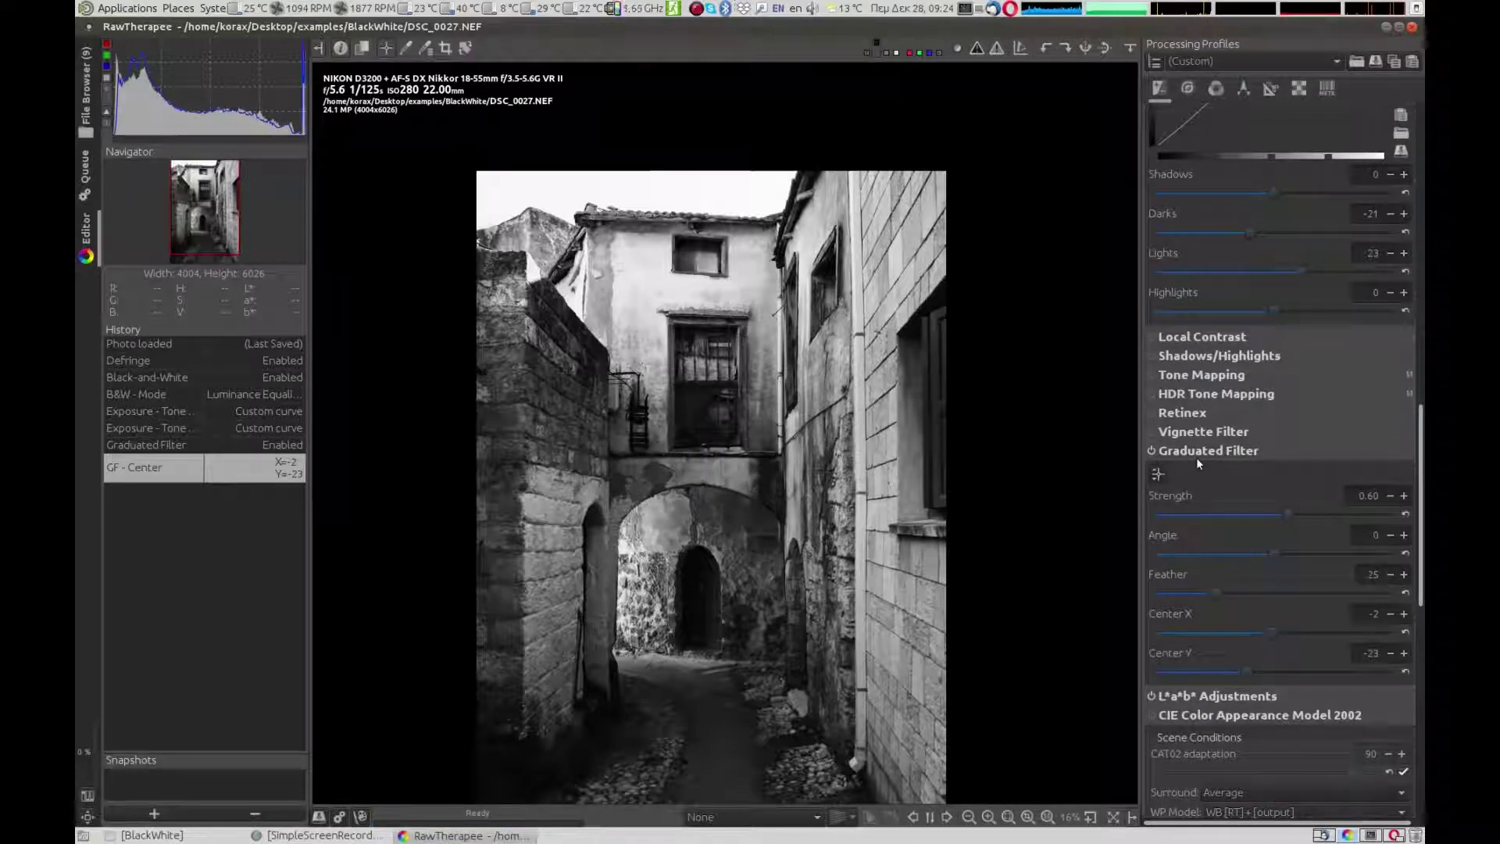
{"action": "left_click", "coordinate": [1157, 470]}
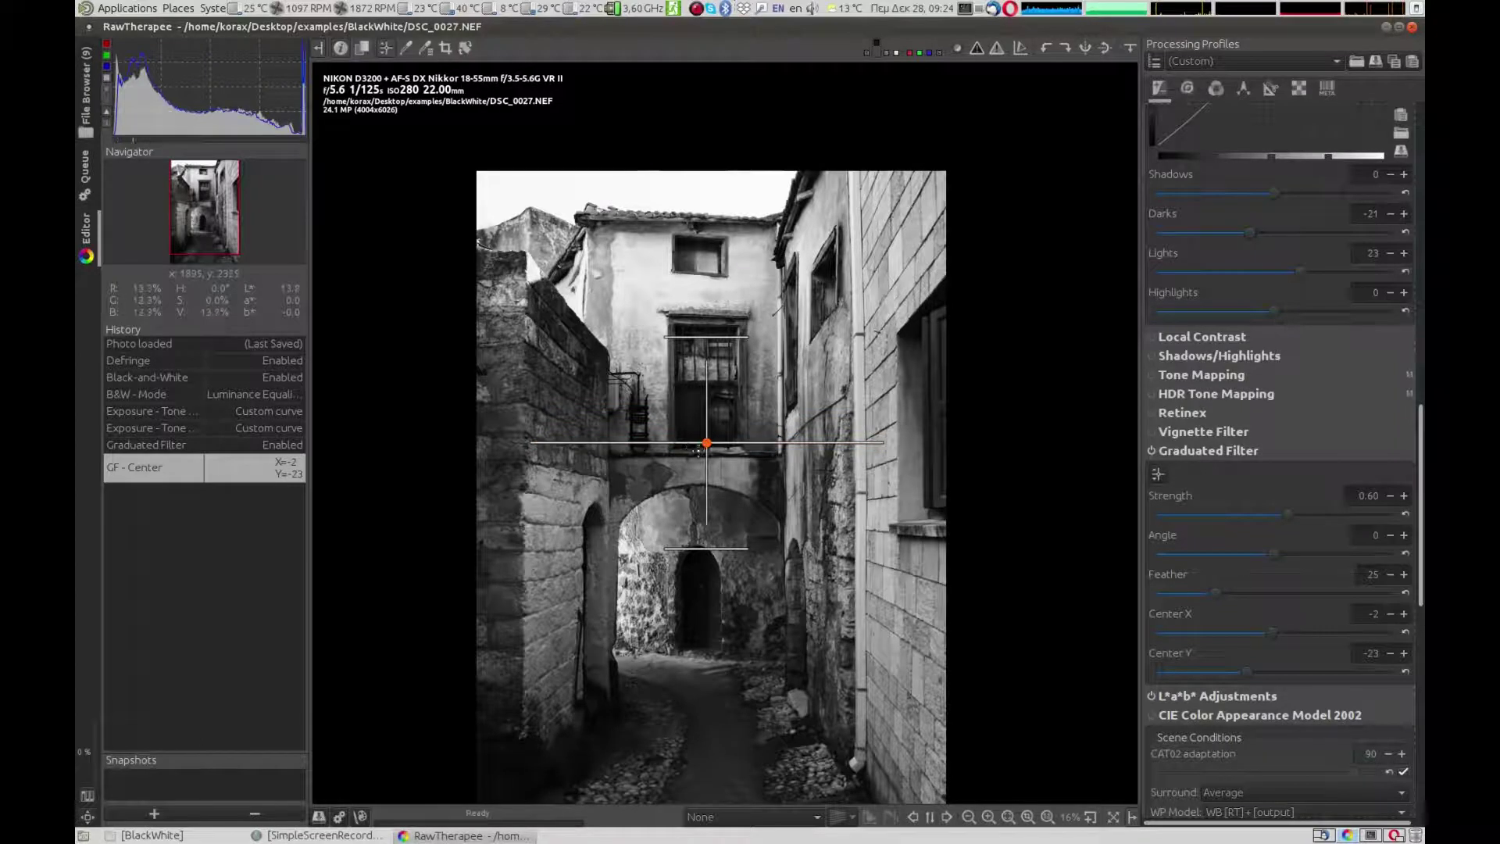
{"action": "left_click_drag", "start_coordinate": [704, 434], "coordinate": [711, 351]}
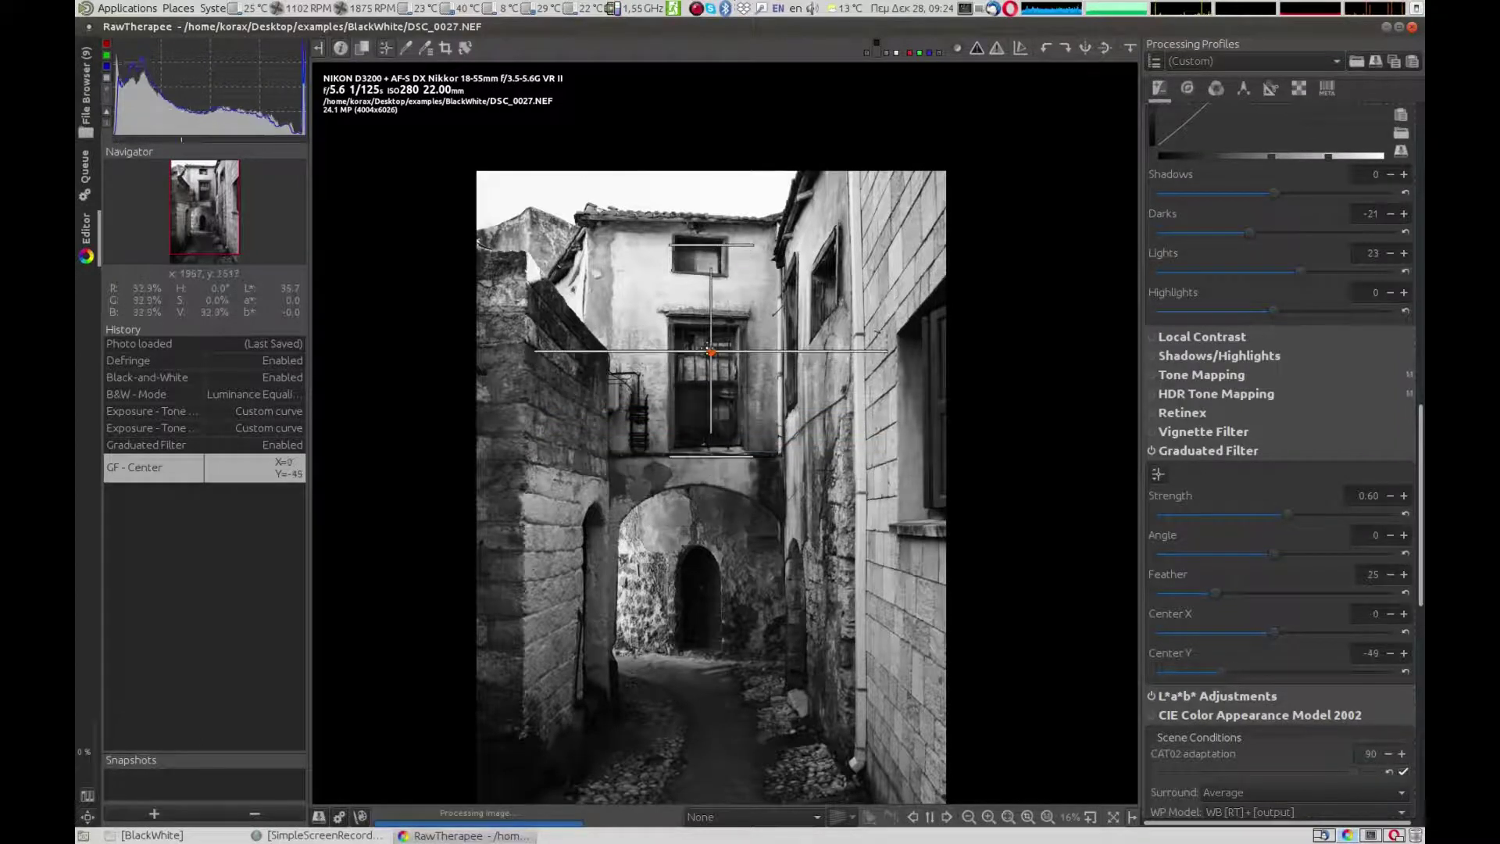
{"action": "left_click", "coordinate": [1156, 473]}
{"action": "left_click", "coordinate": [1194, 450]}
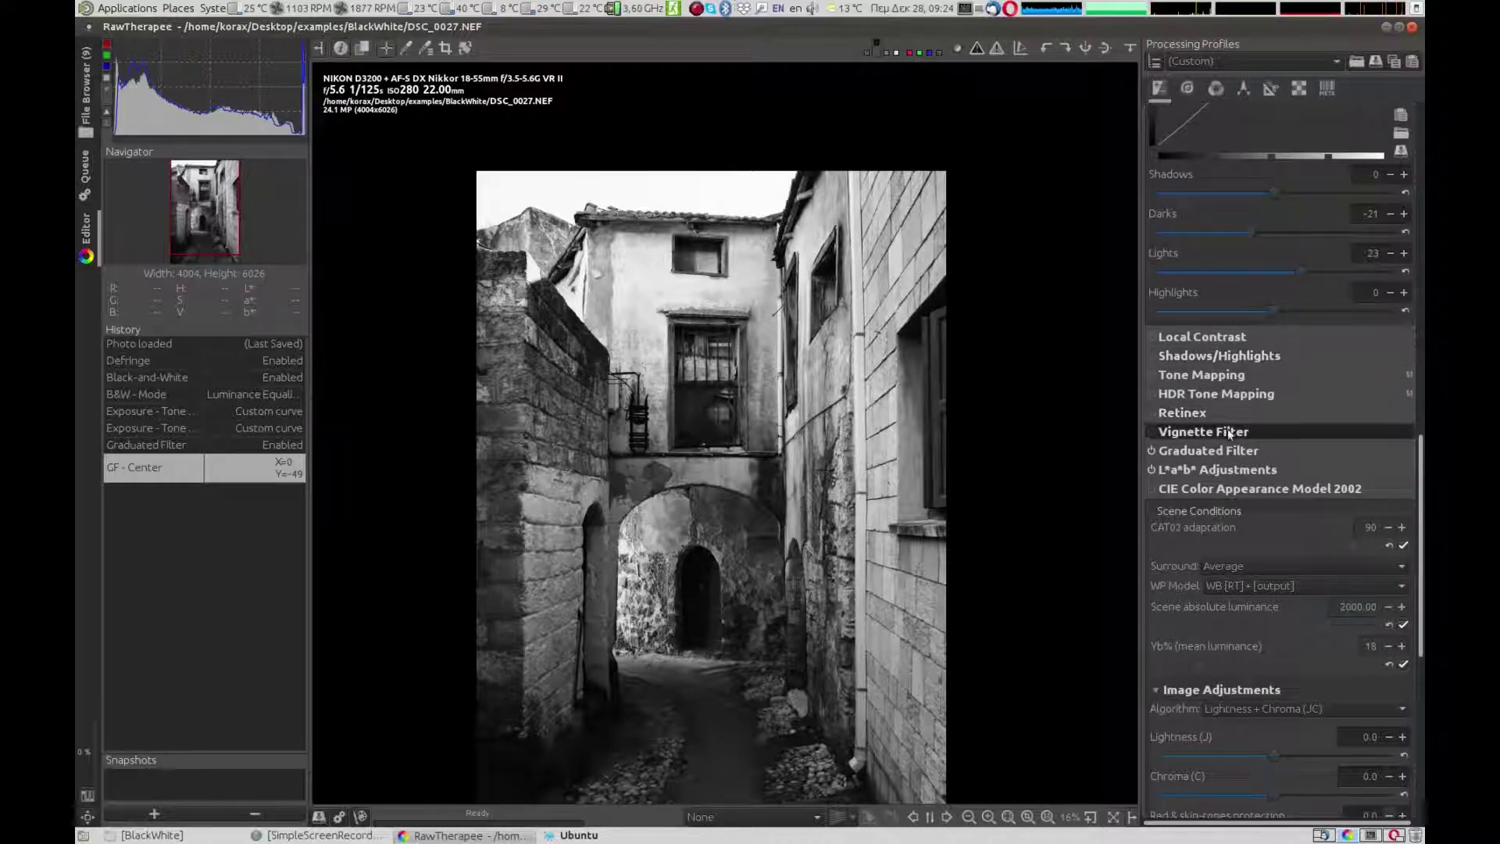
Enable Tone Mapping and raise strength to 0.86 and gamma to 1.05
{"action": "left_click", "coordinate": [1218, 376]}
{"action": "left_click", "coordinate": [1156, 375]}
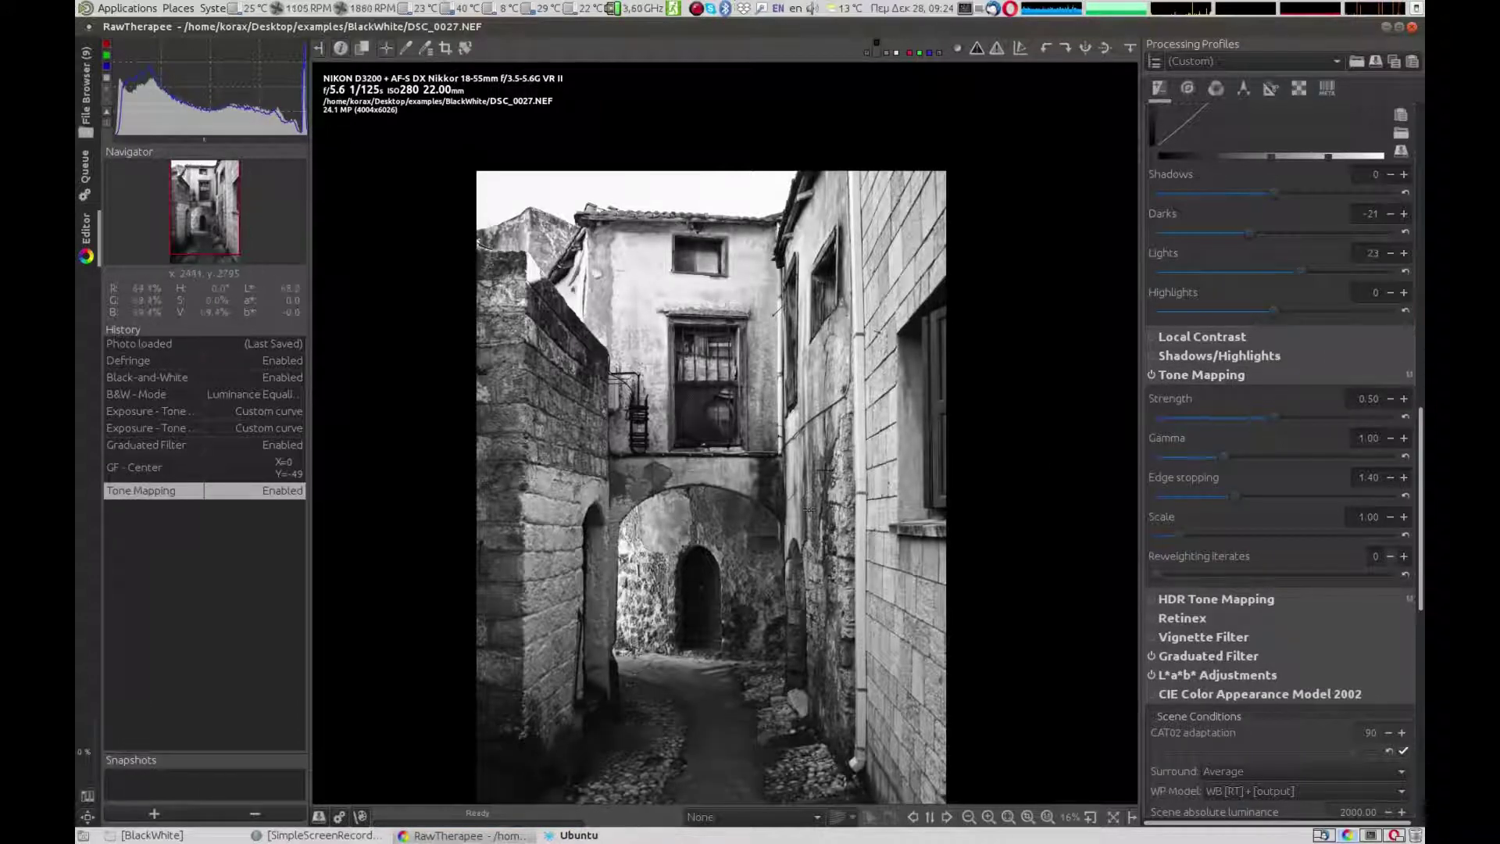
{"action": "scroll", "coordinate": [810, 509], "scroll_direction": "up", "scroll_amount": 2}
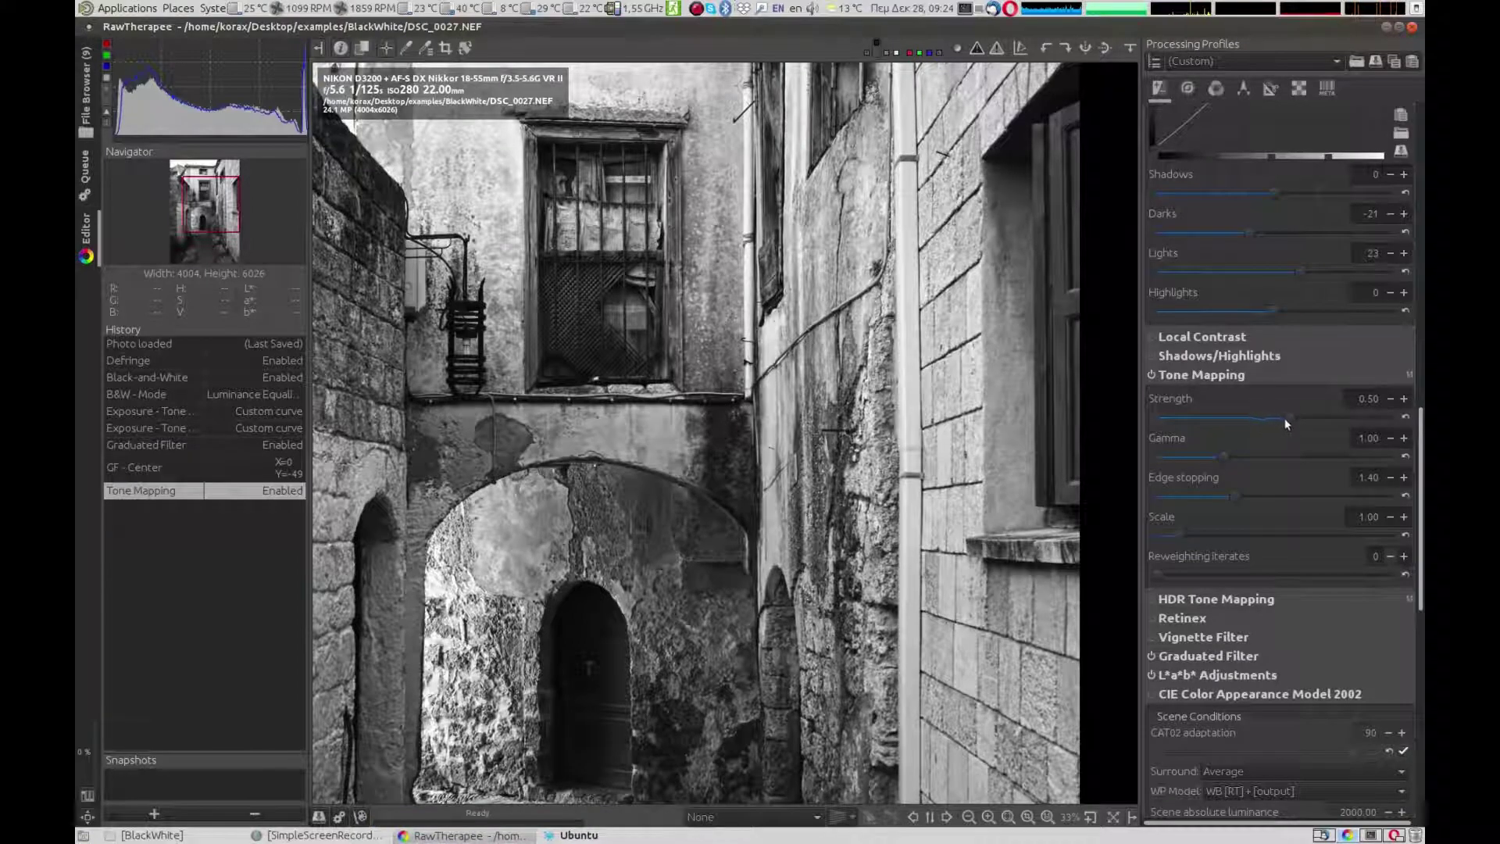
{"action": "left_click_drag", "start_coordinate": [1270, 416], "coordinate": [1286, 419]}
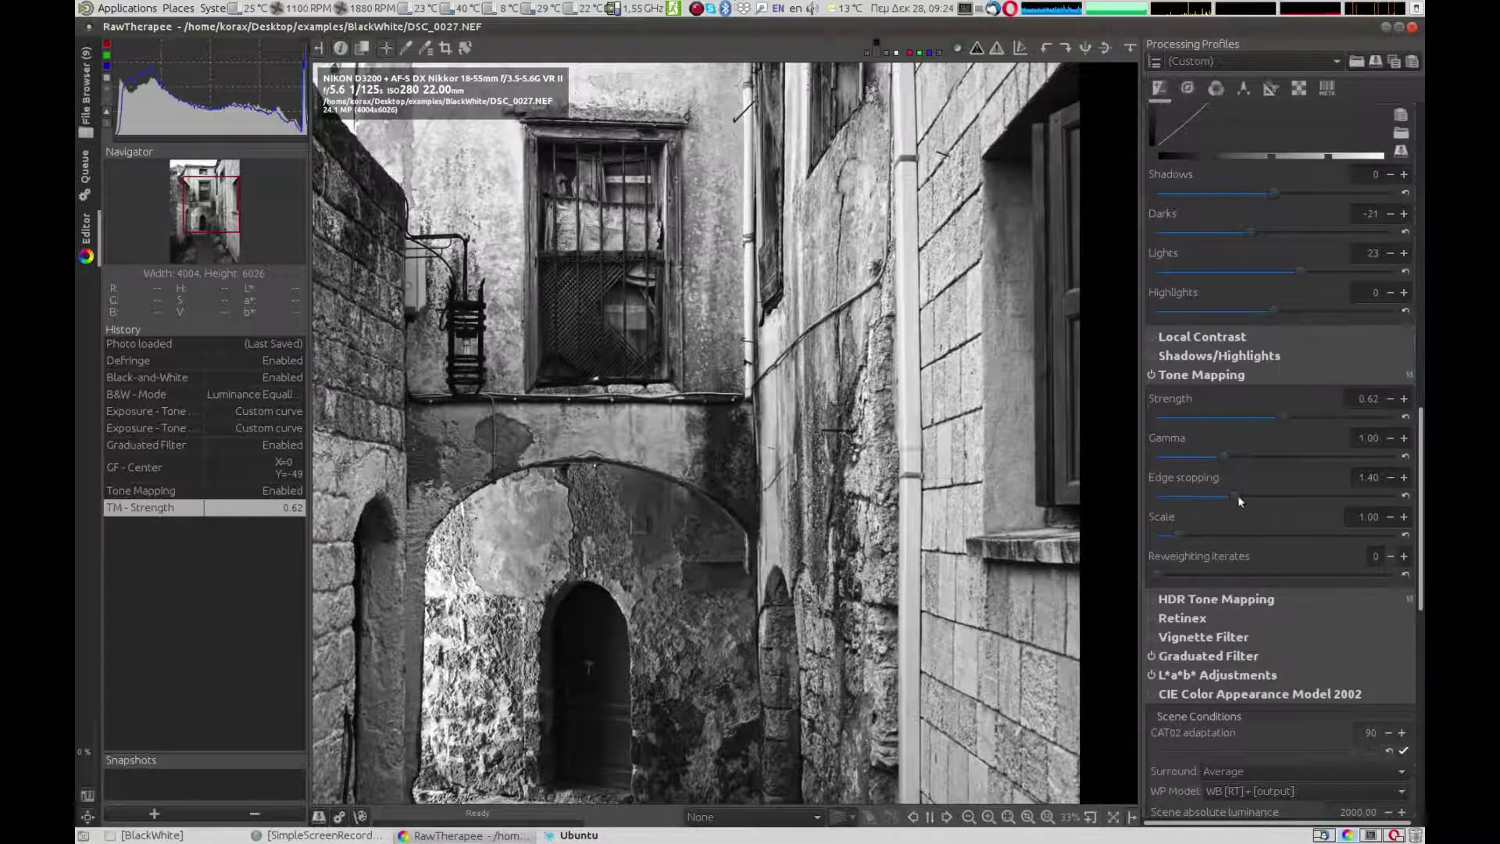
{"action": "left_click_drag", "start_coordinate": [1225, 461], "coordinate": [1230, 458]}
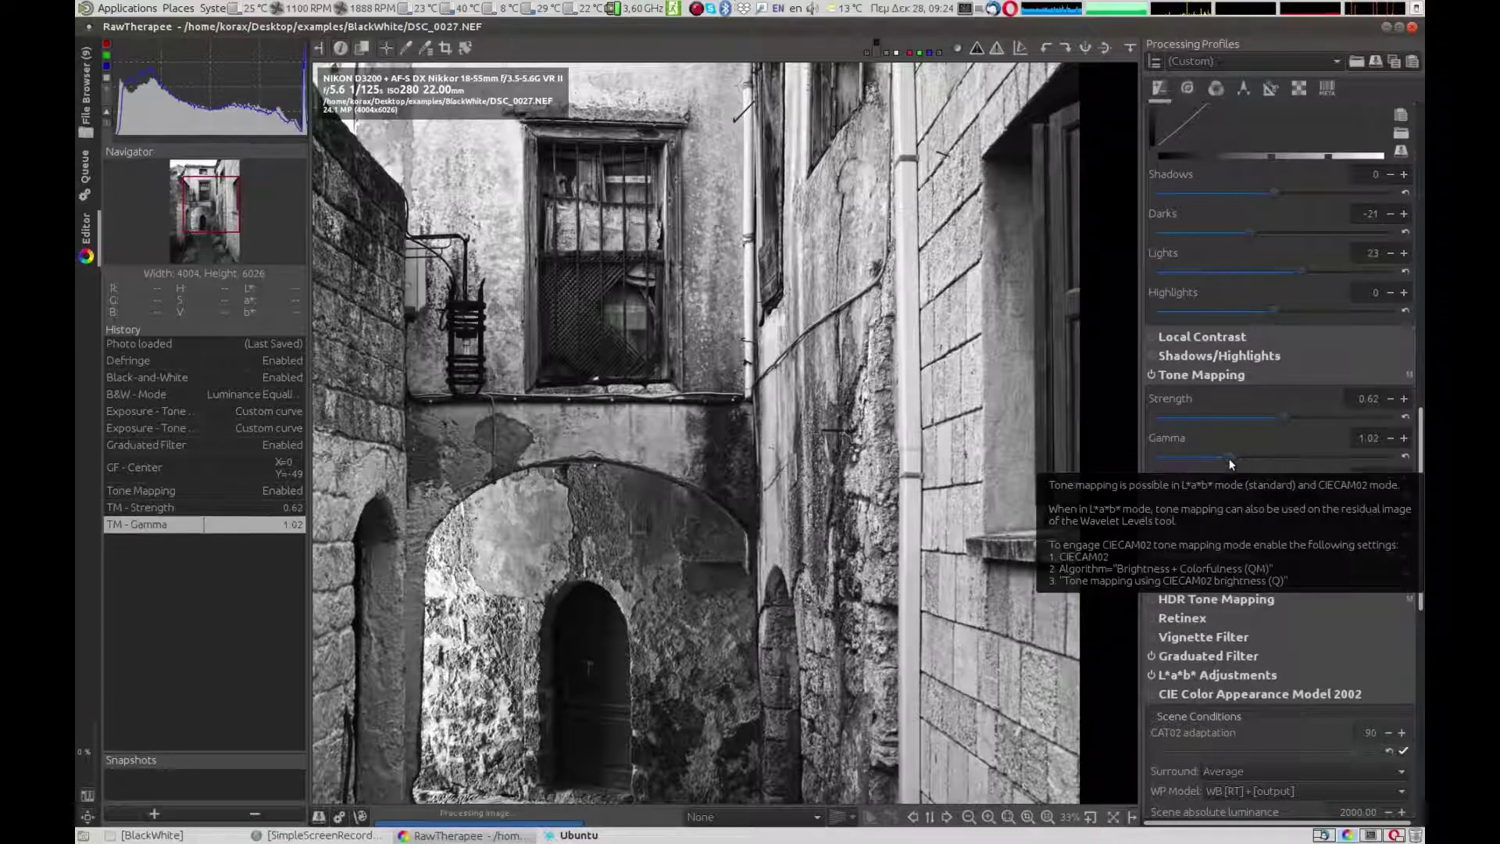
{"action": "scroll", "coordinate": [829, 500], "scroll_direction": "down", "scroll_amount": 1}
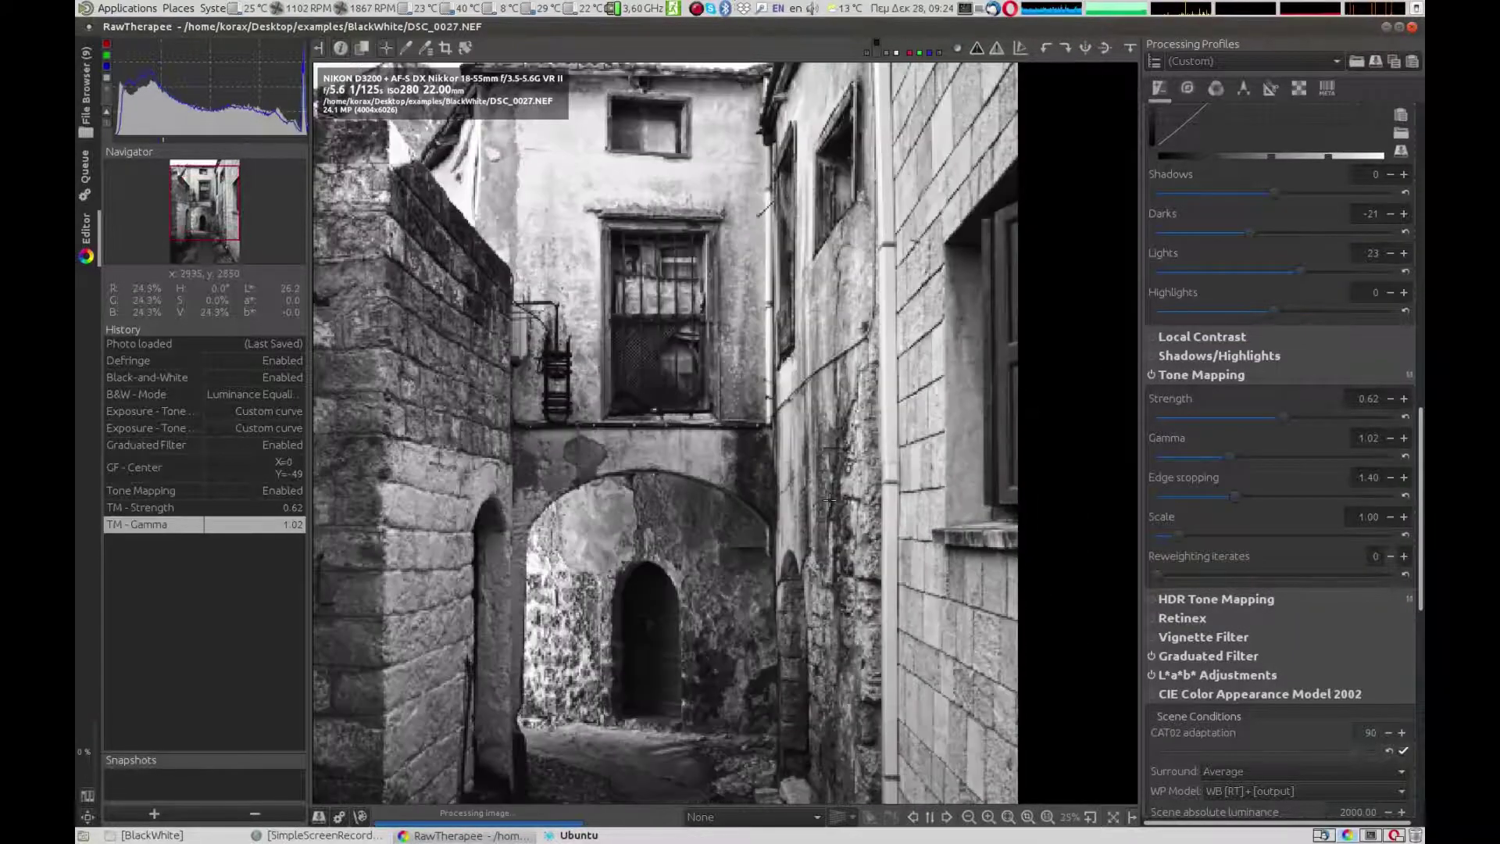
{"action": "scroll", "coordinate": [829, 500], "scroll_direction": "down", "scroll_amount": 1}
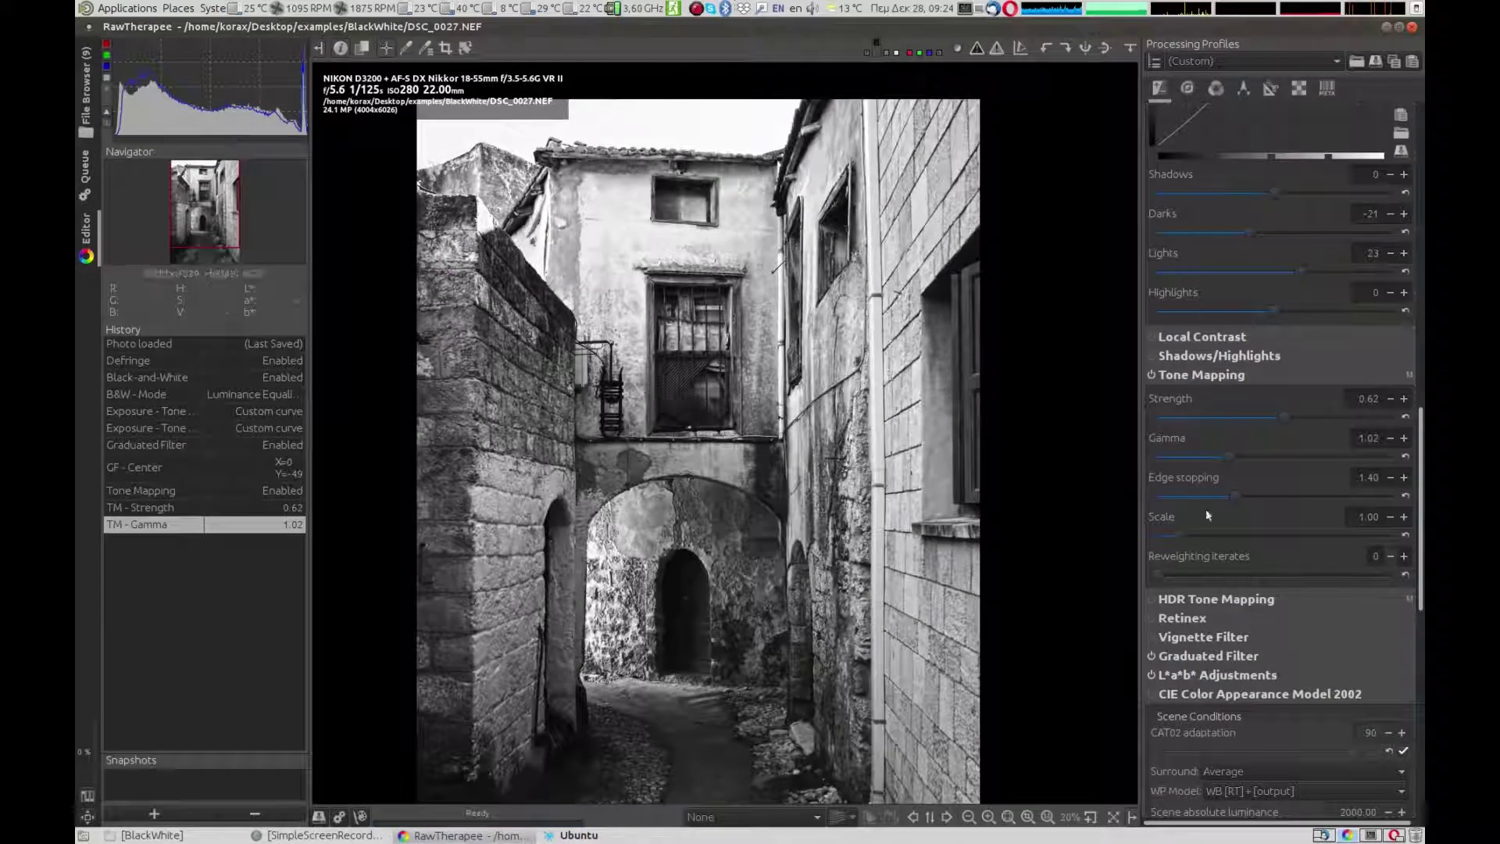
{"action": "left_click_drag", "start_coordinate": [1237, 455], "coordinate": [1240, 456]}
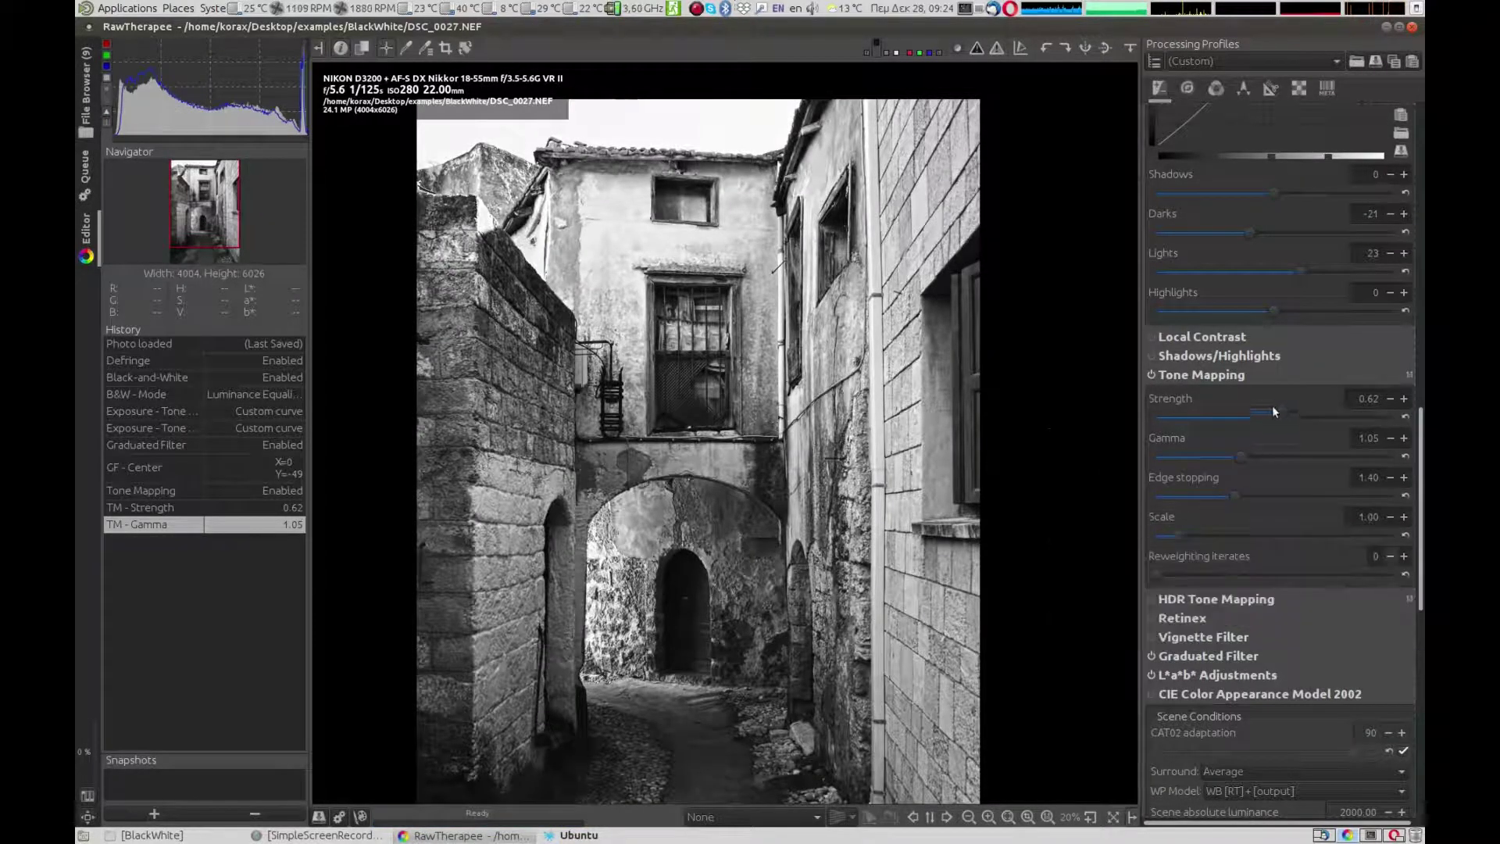
{"action": "left_click_drag", "start_coordinate": [1282, 418], "coordinate": [1290, 419]}
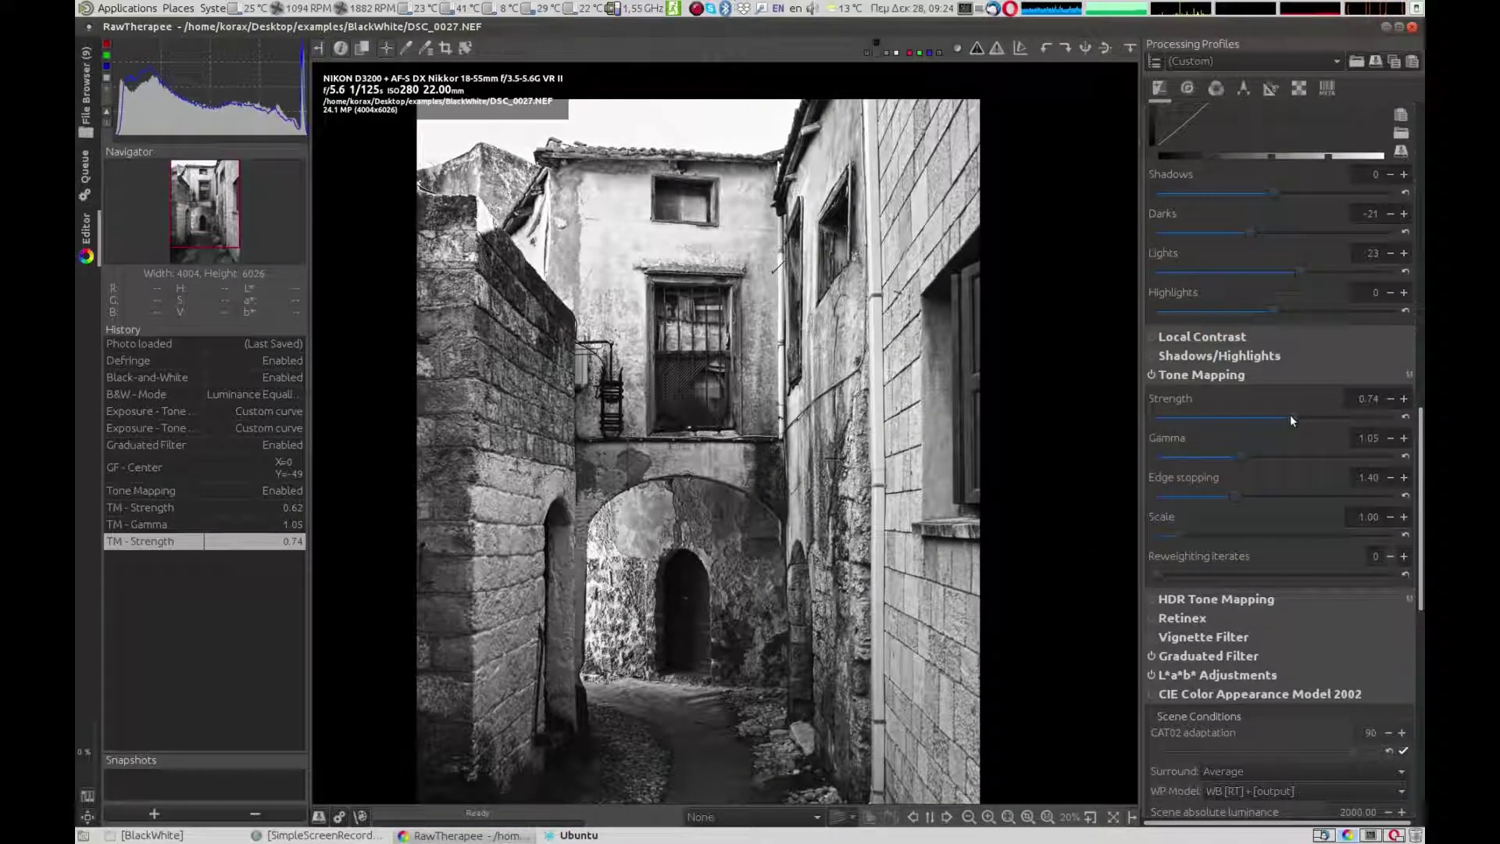
{"action": "left_click_drag", "start_coordinate": [1290, 419], "coordinate": [1300, 416]}
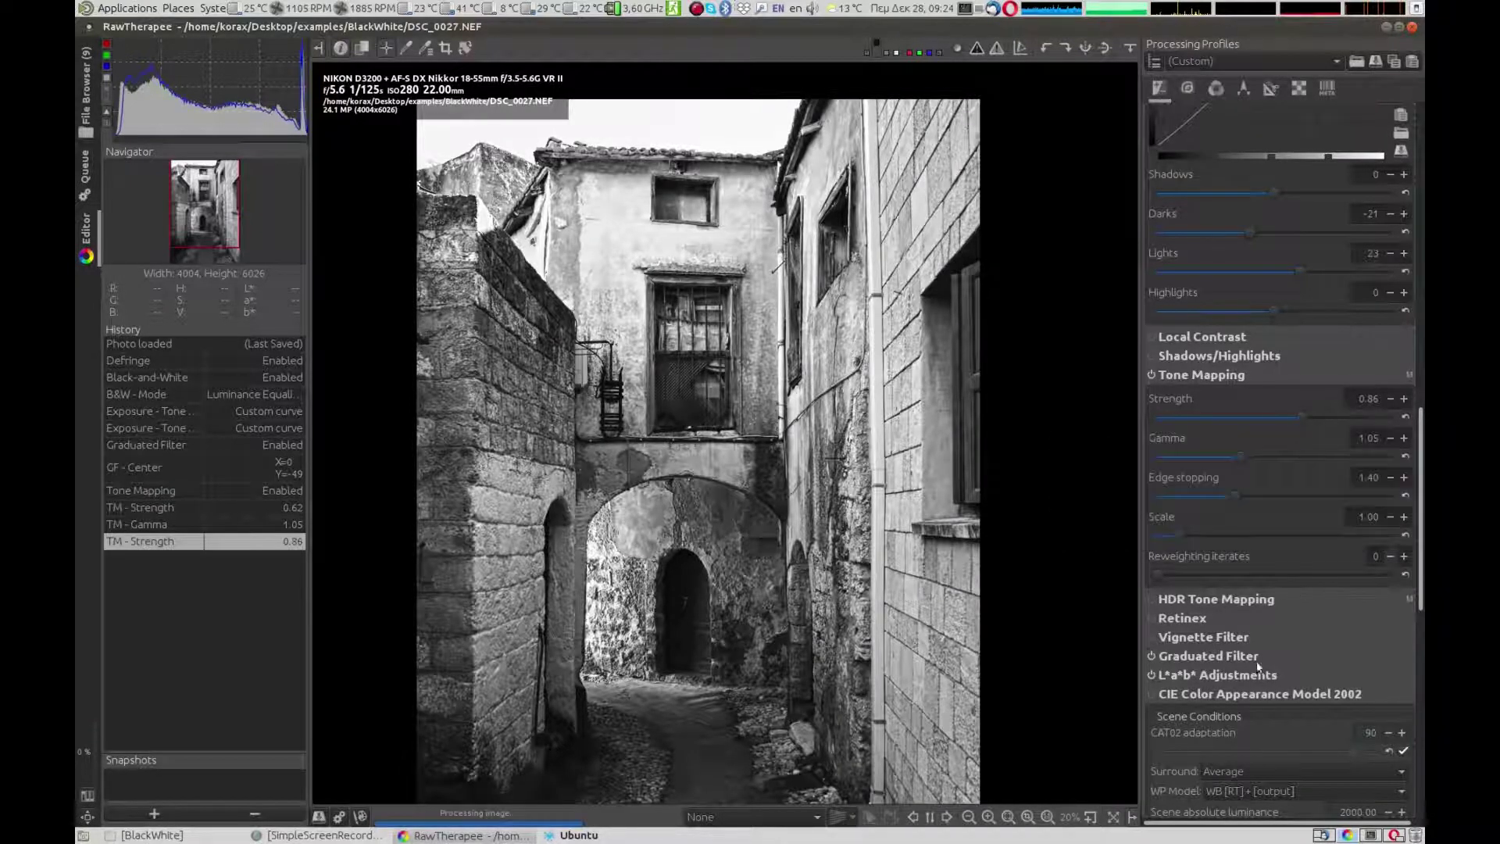
{"action": "scroll", "coordinate": [1227, 649], "scroll_direction": "down", "scroll_amount": 2}
{"action": "scroll", "coordinate": [1227, 650], "scroll_direction": "down", "scroll_amount": 2}
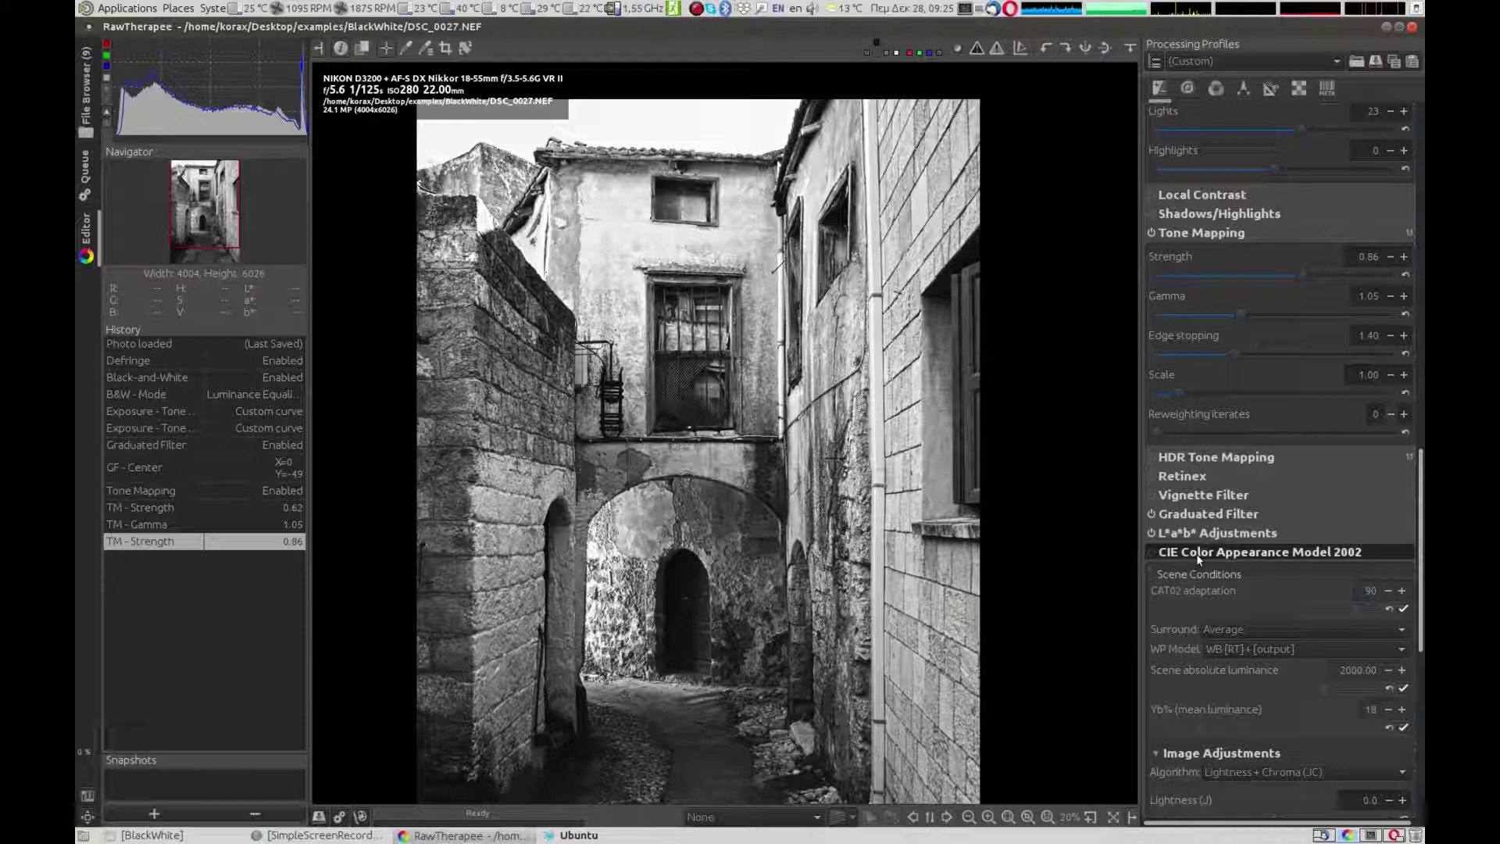
Make the L*a*b* L* curve parametric with Lights 33, Darks 13 and Shadows -35
{"action": "scroll", "coordinate": [1197, 553], "scroll_direction": "down", "scroll_amount": 4}
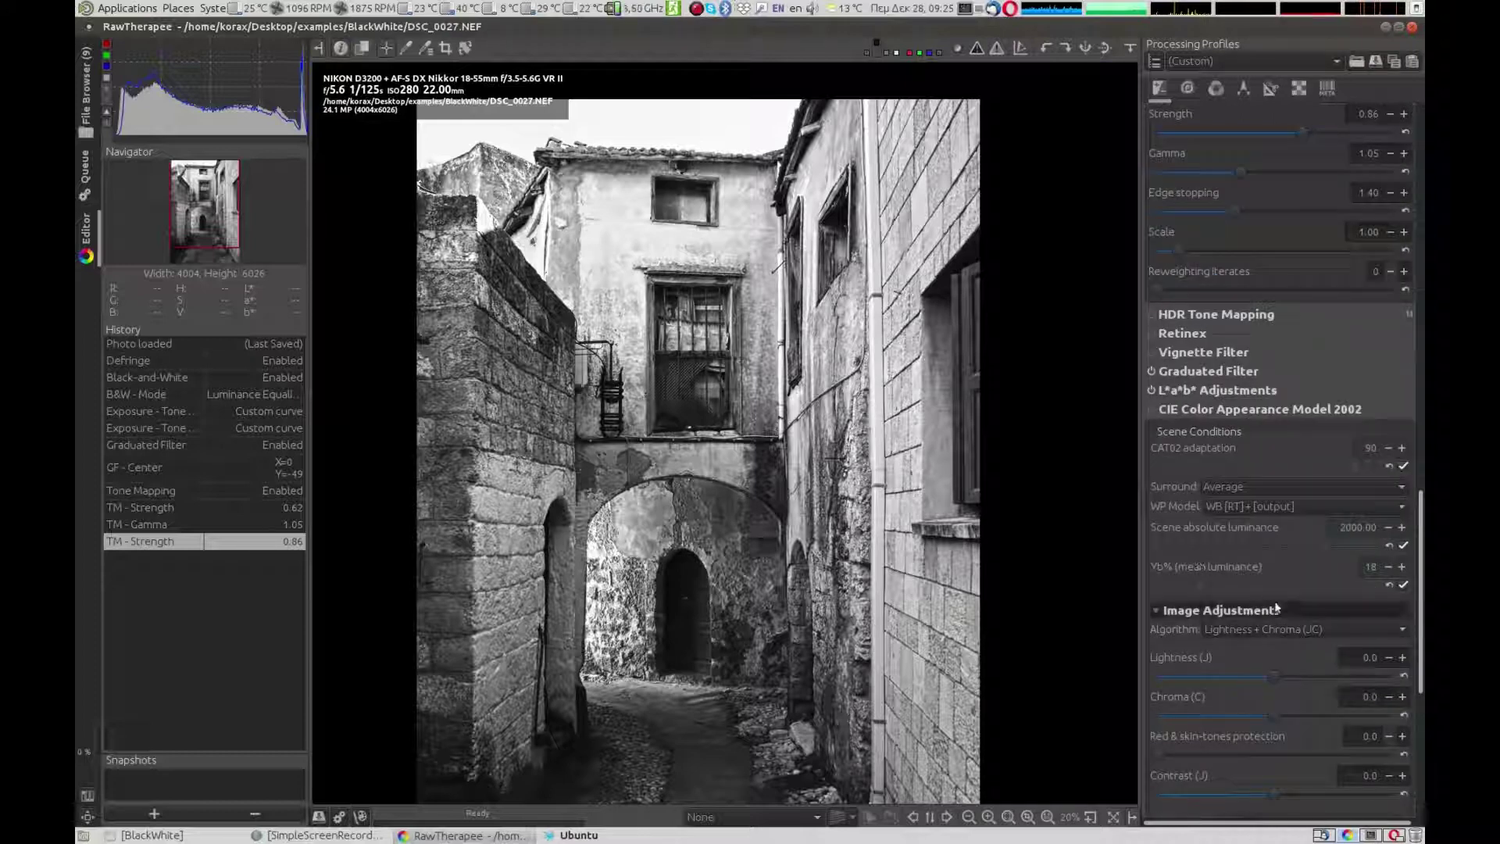
{"action": "left_click", "coordinate": [1196, 391]}
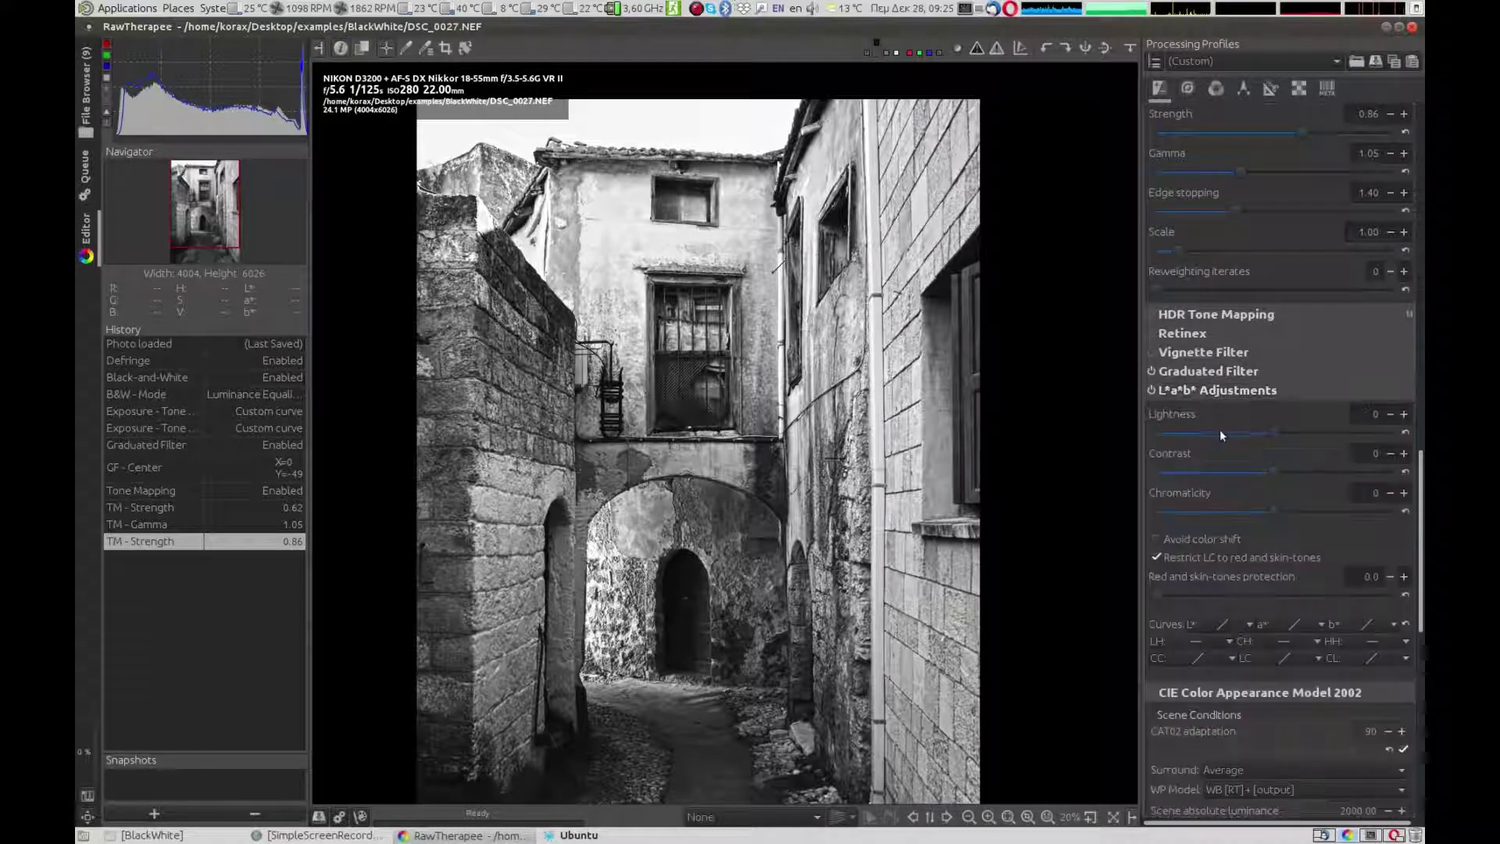
{"action": "left_click", "coordinate": [1249, 624]}
{"action": "left_click", "coordinate": [1271, 661]}
{"action": "scroll", "coordinate": [1271, 660], "scroll_direction": "down", "scroll_amount": 5}
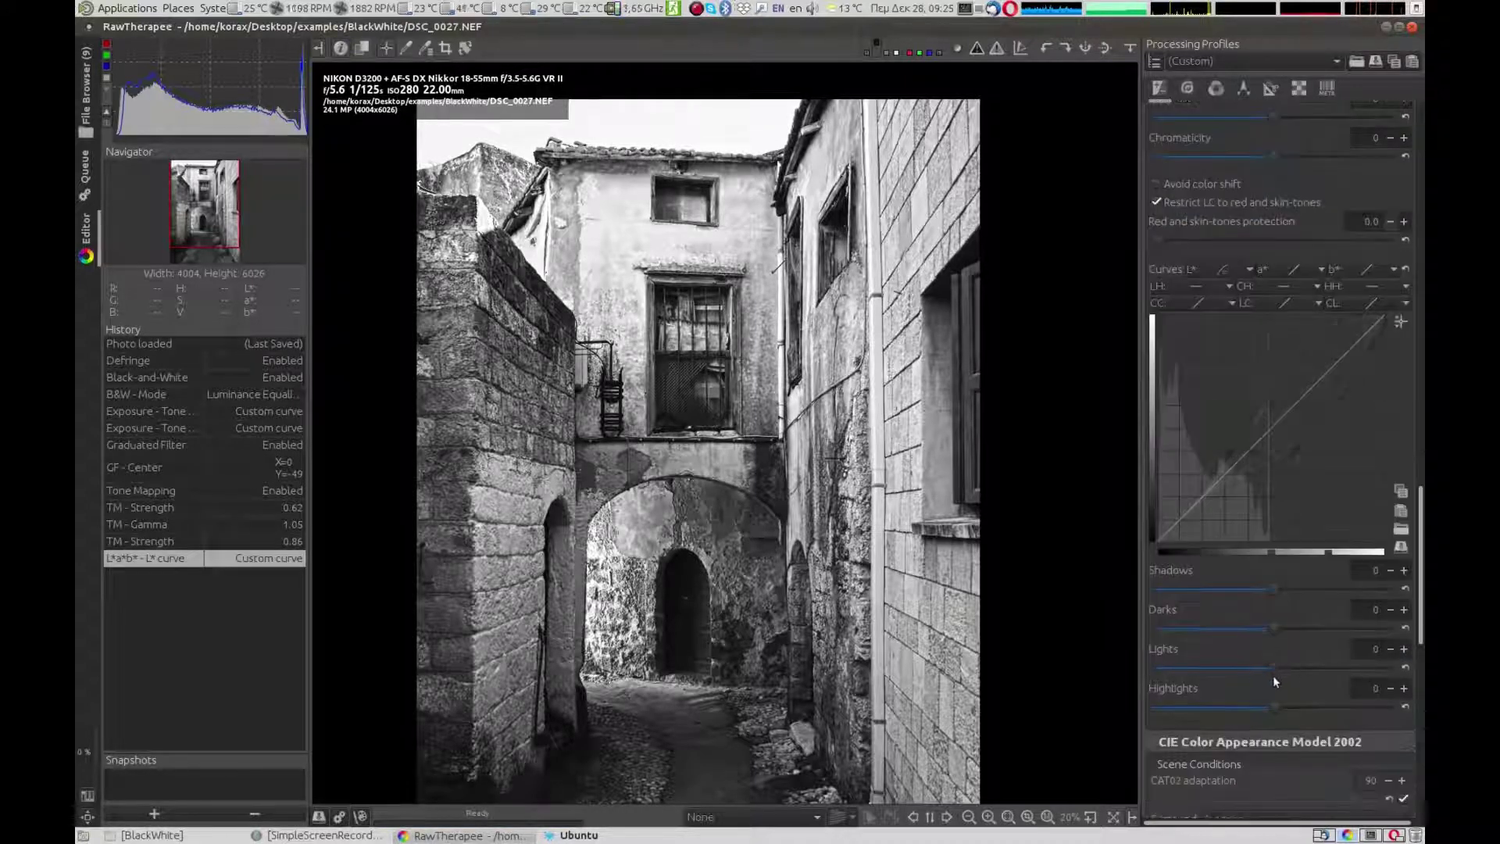
{"action": "left_click_drag", "start_coordinate": [1272, 664], "coordinate": [1312, 663]}
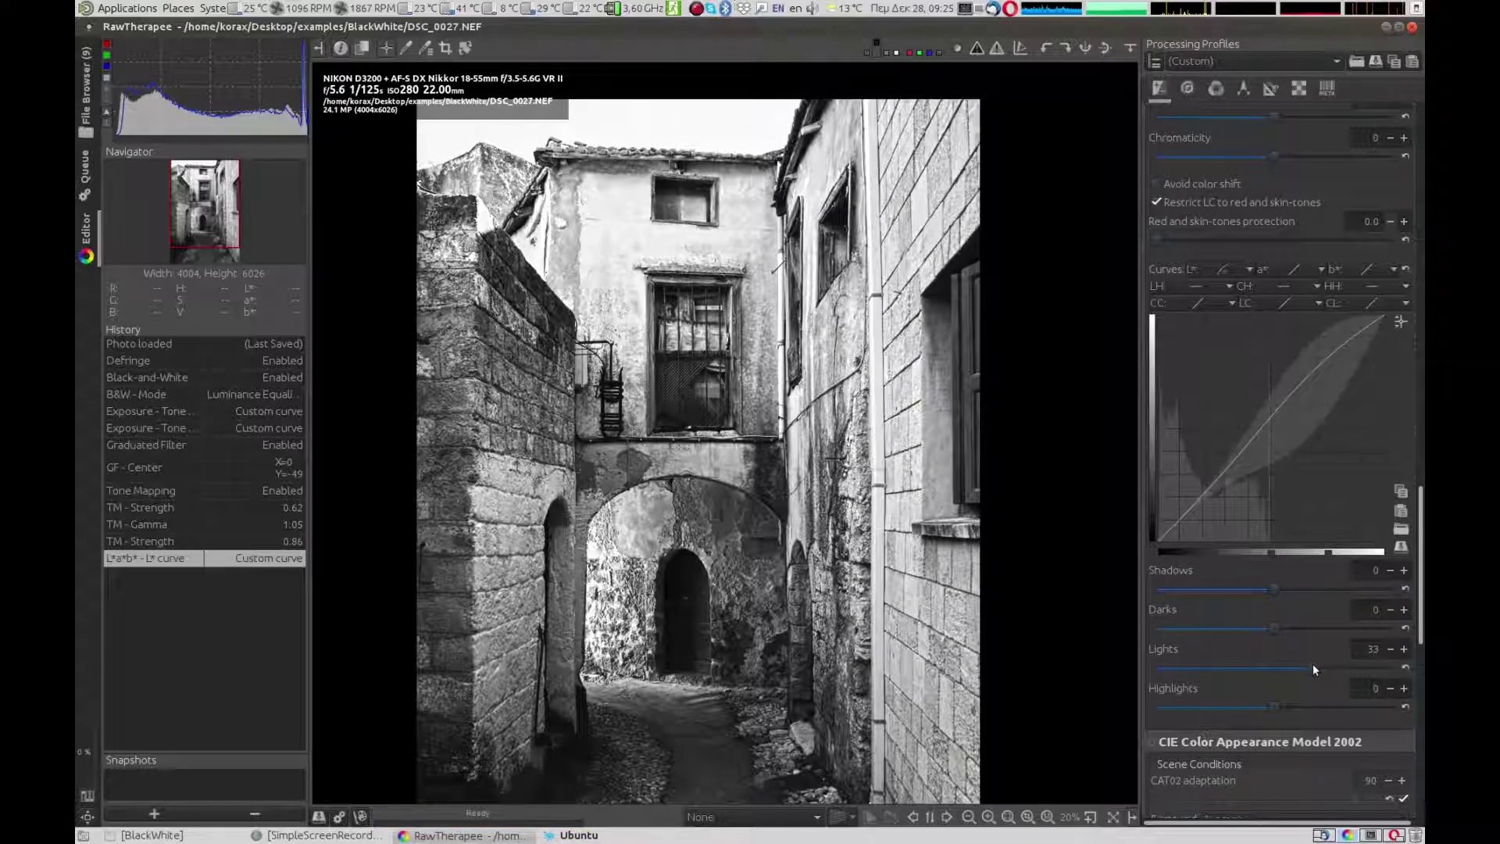
{"action": "left_click_drag", "start_coordinate": [1275, 630], "coordinate": [1227, 583]}
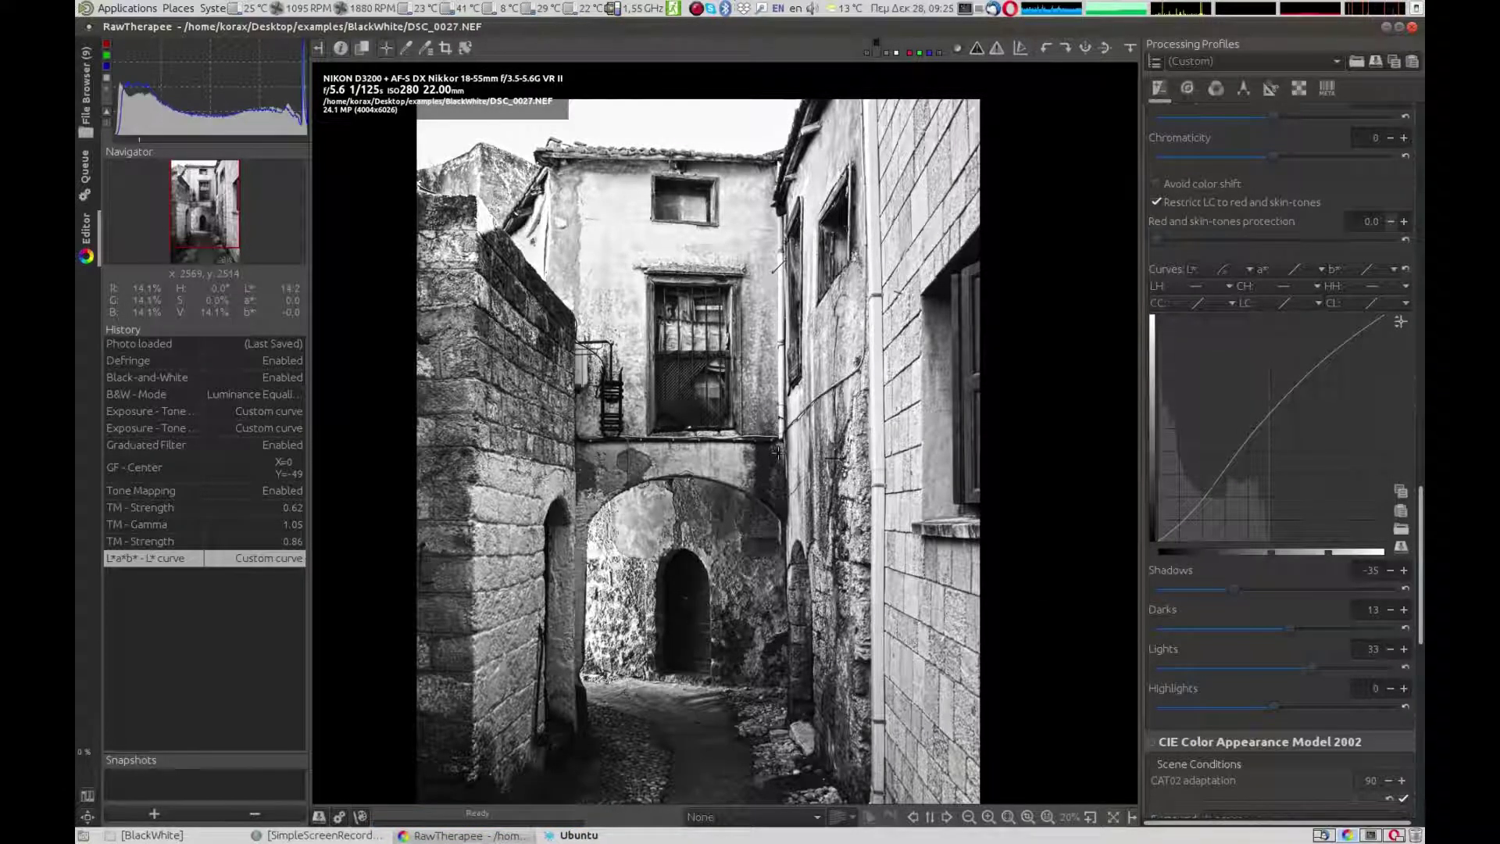
Collapse the open sections and enable the Vignette Filter (strength 0.60, feather 50, roundness 50)
{"action": "scroll", "coordinate": [1236, 208], "scroll_direction": "up", "scroll_amount": 6}
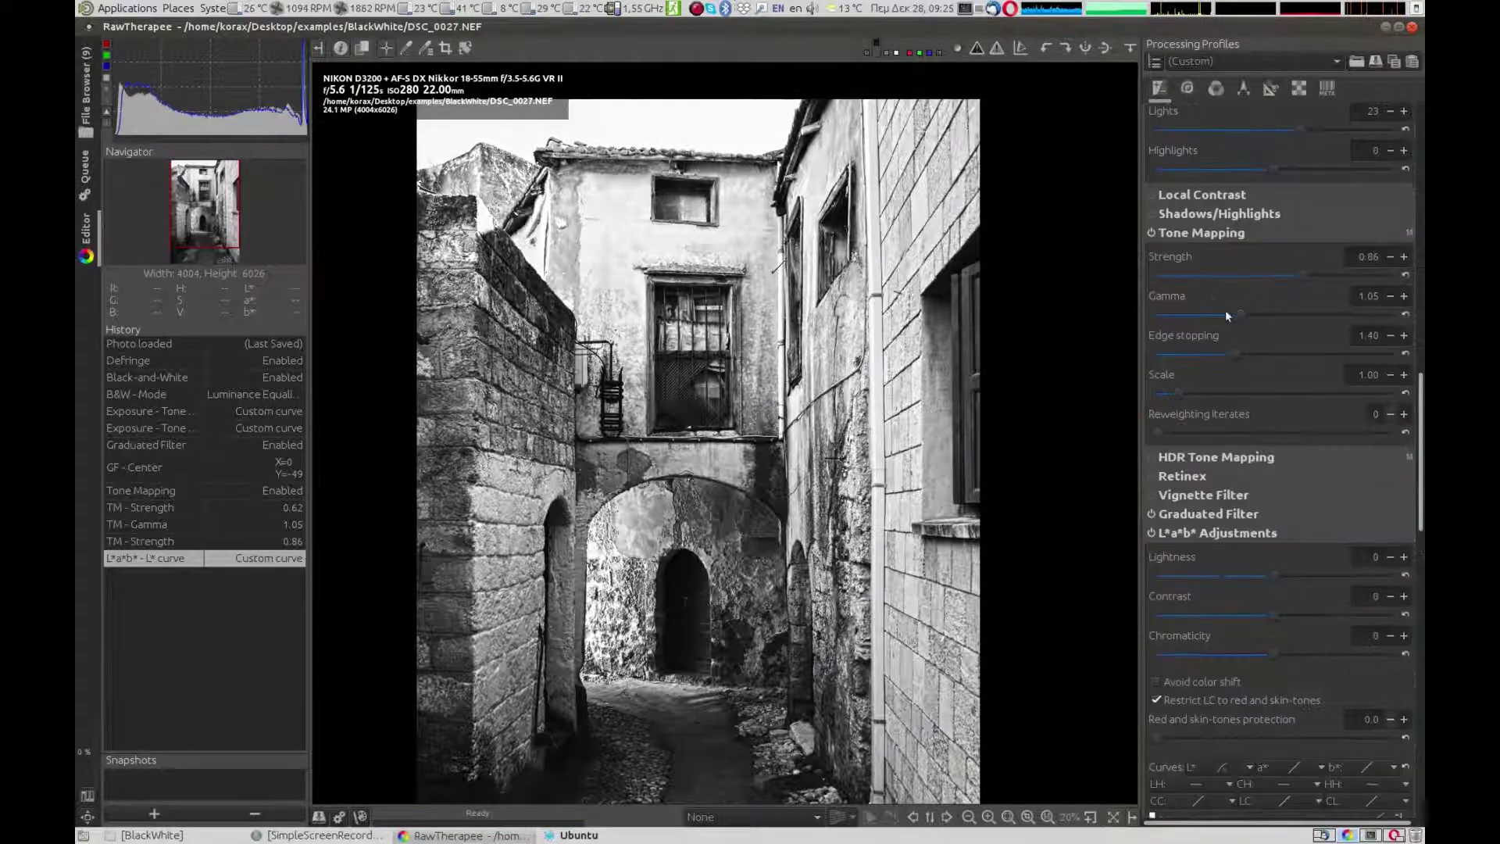
{"action": "left_click", "coordinate": [1197, 233]}
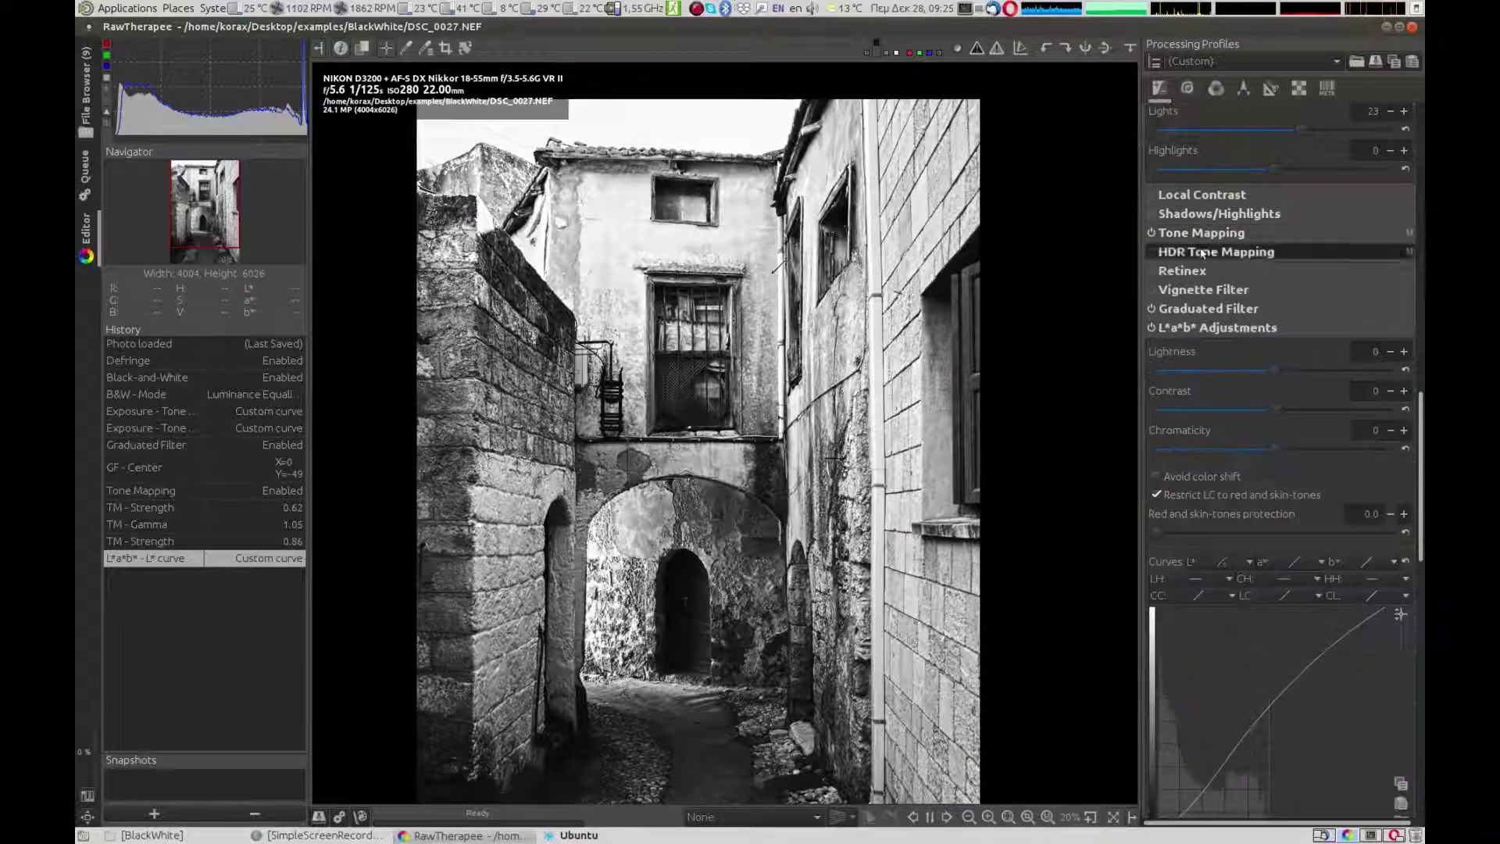
{"action": "left_click", "coordinate": [1218, 329]}
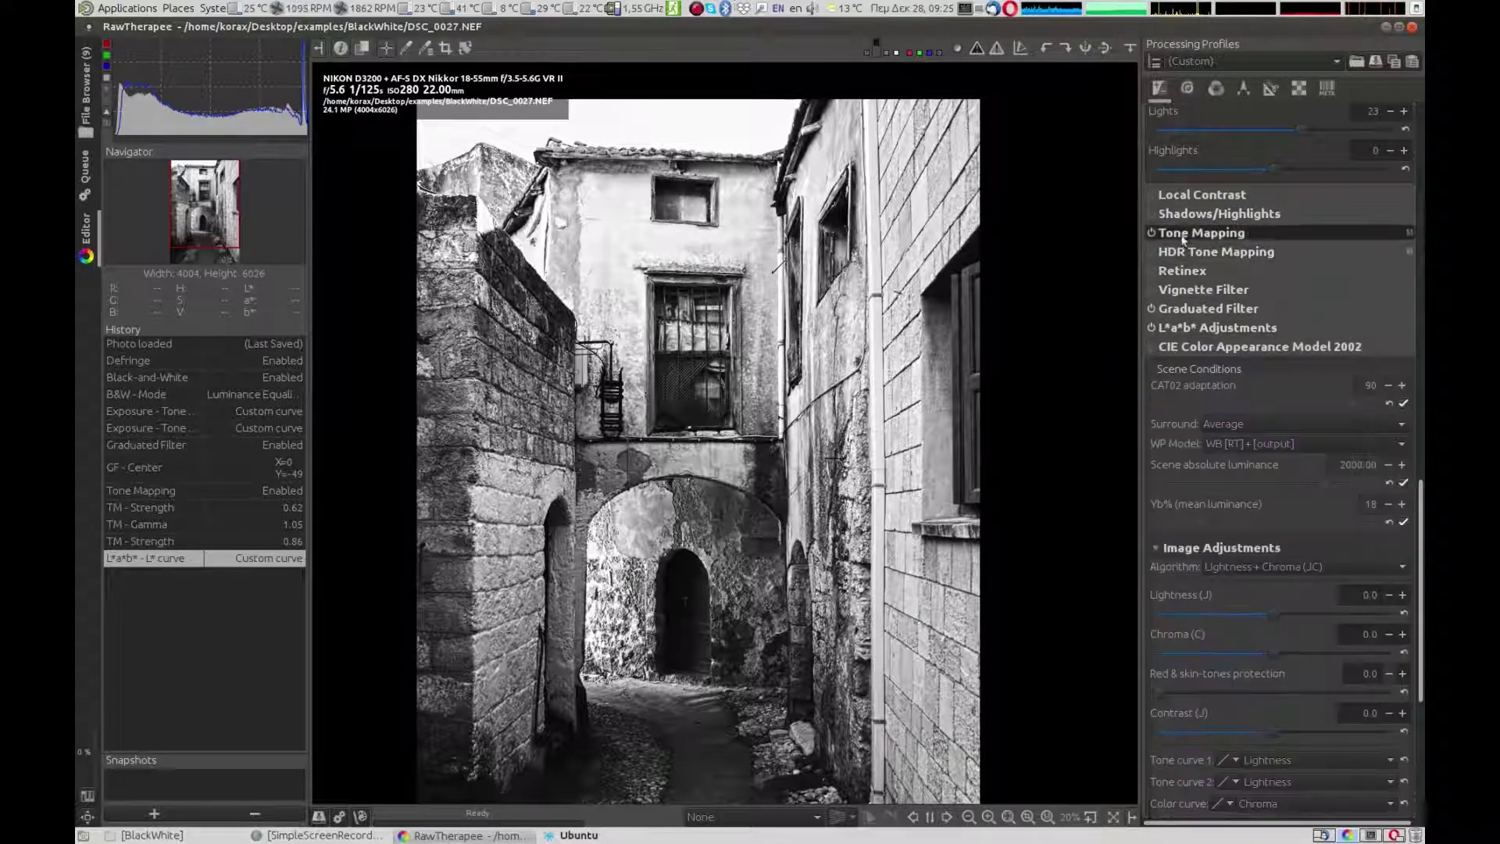
{"action": "left_click", "coordinate": [1207, 347]}
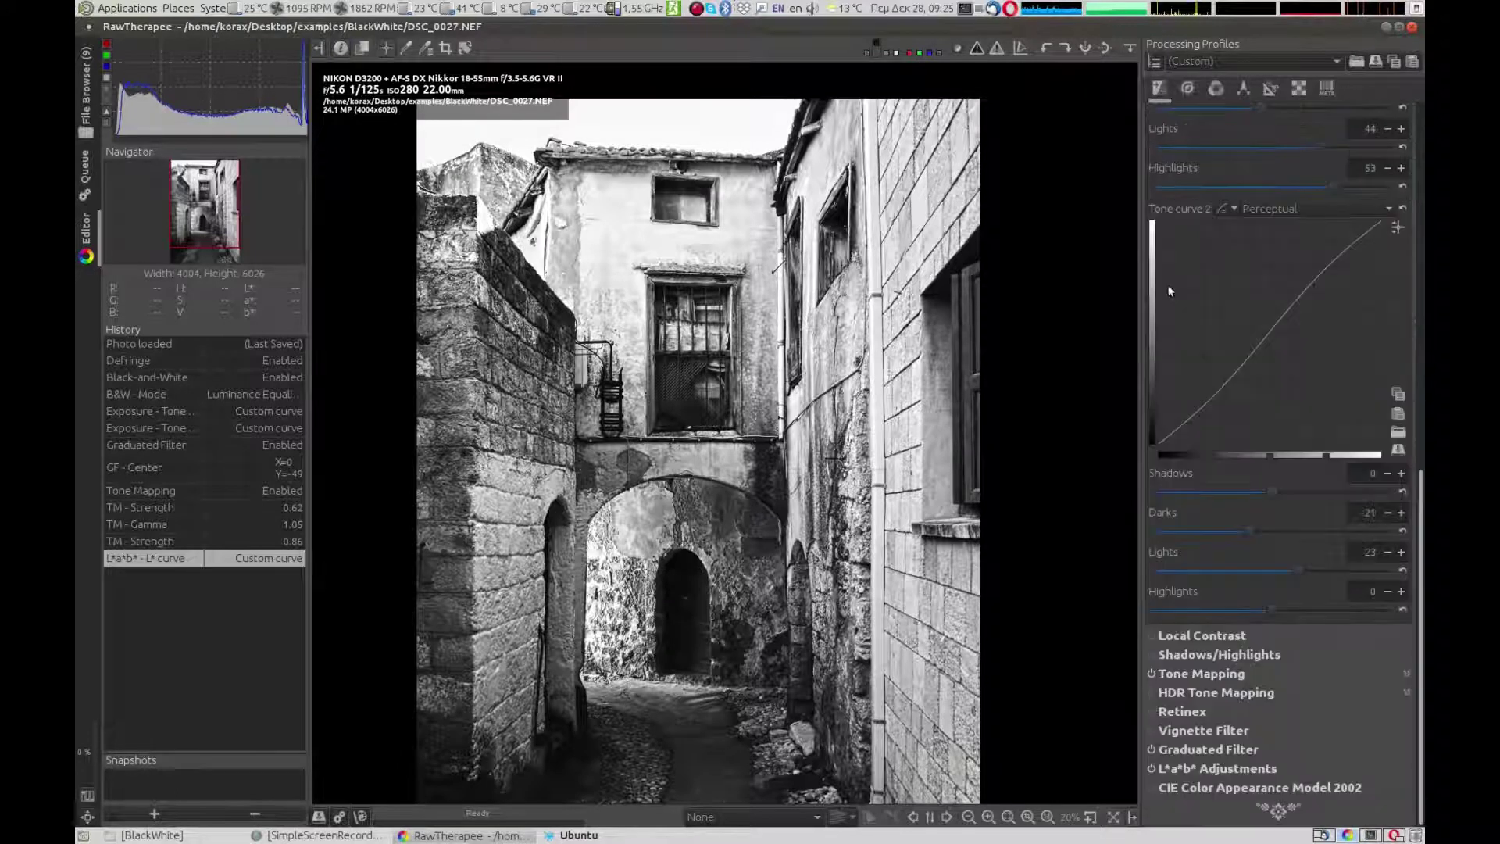
{"action": "left_click", "coordinate": [1149, 730]}
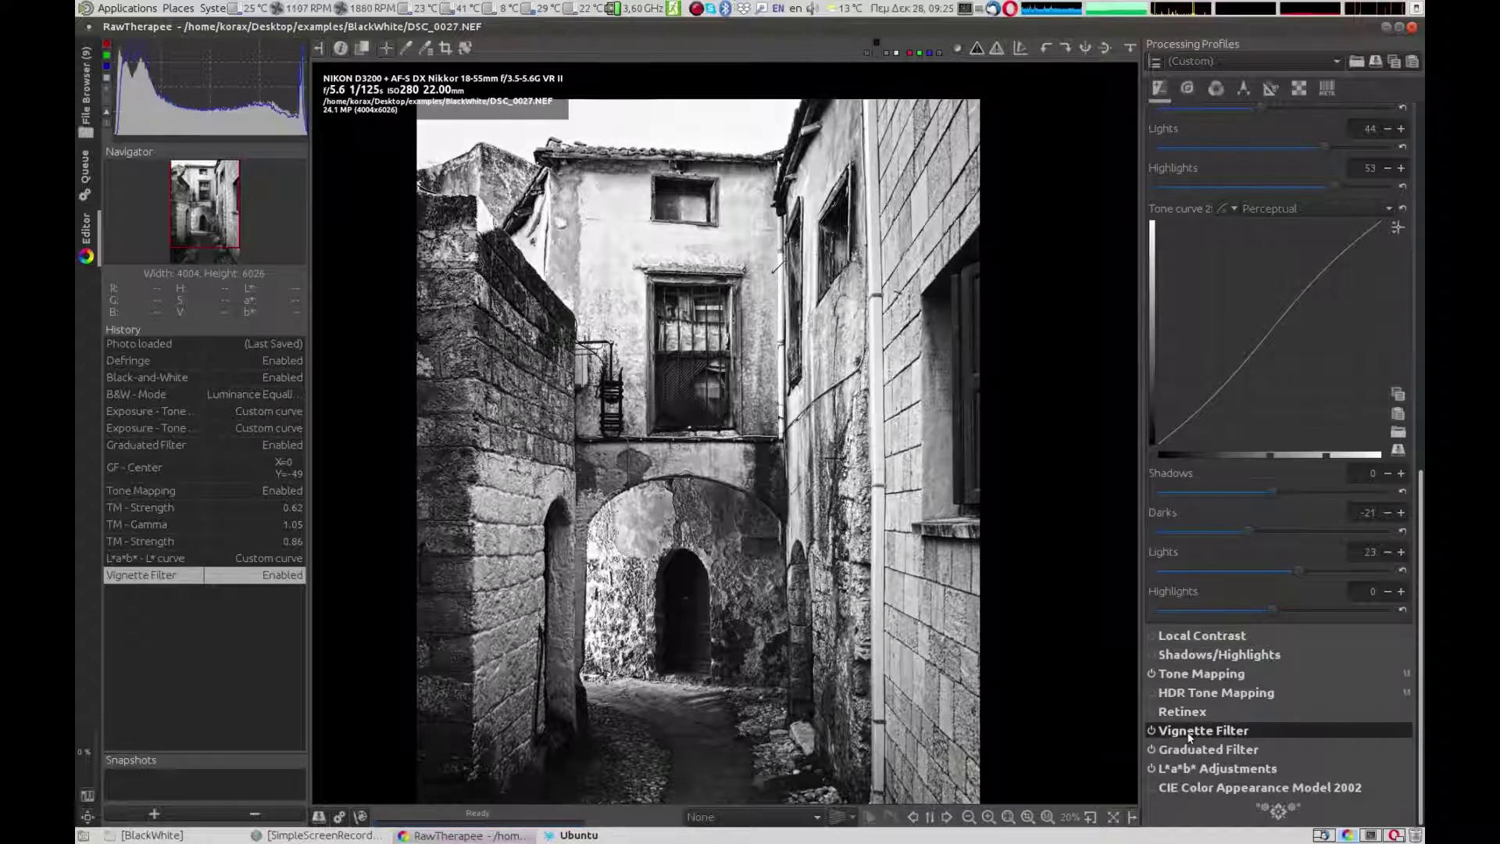
{"action": "left_click", "coordinate": [1188, 731]}
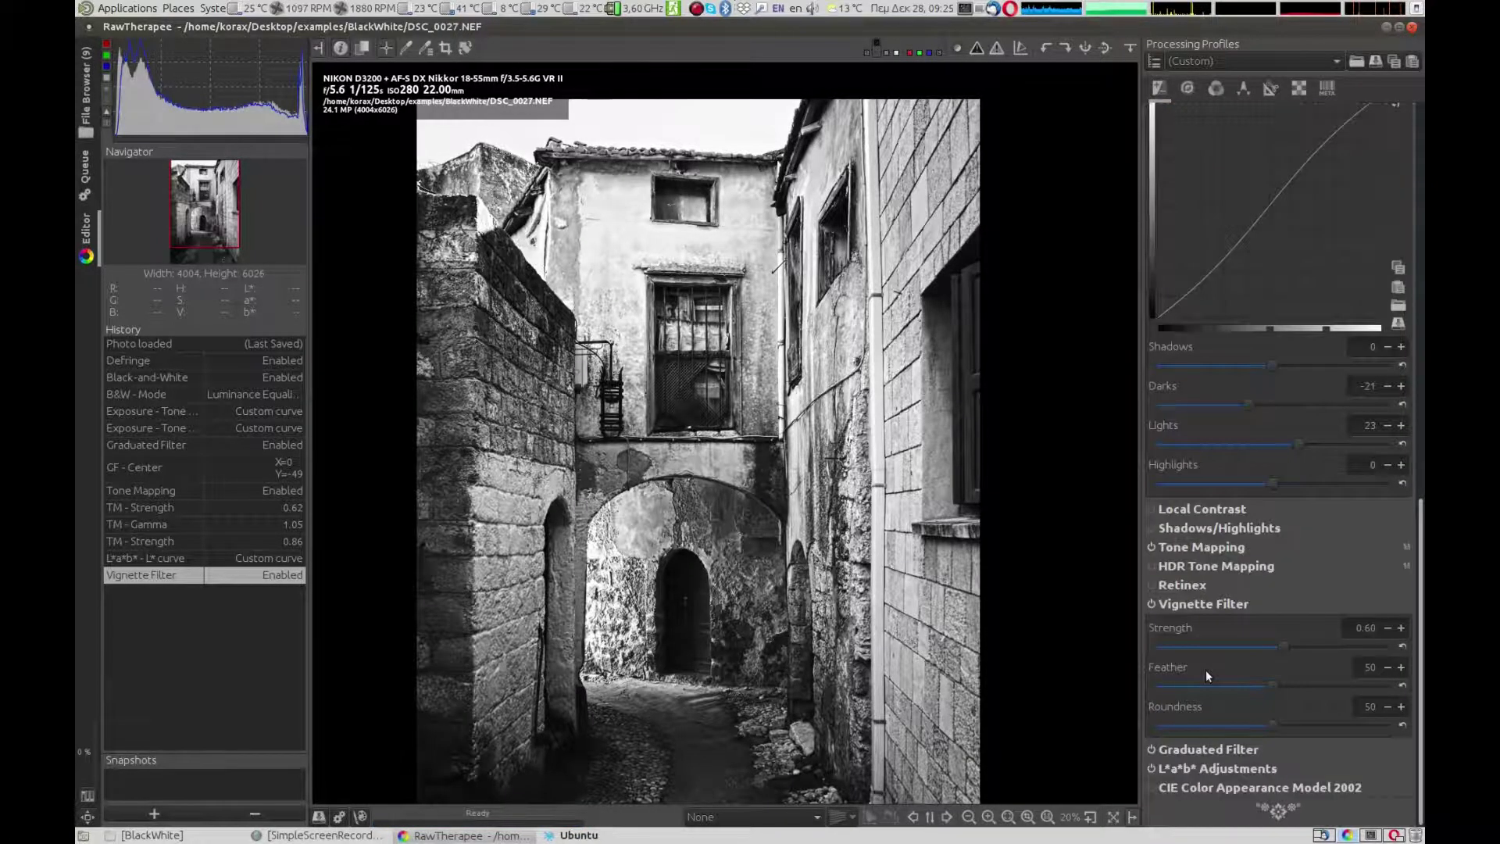
Lower Tone Mapping strength to 0.67 and collapse its section
{"action": "left_click", "coordinate": [1237, 549]}
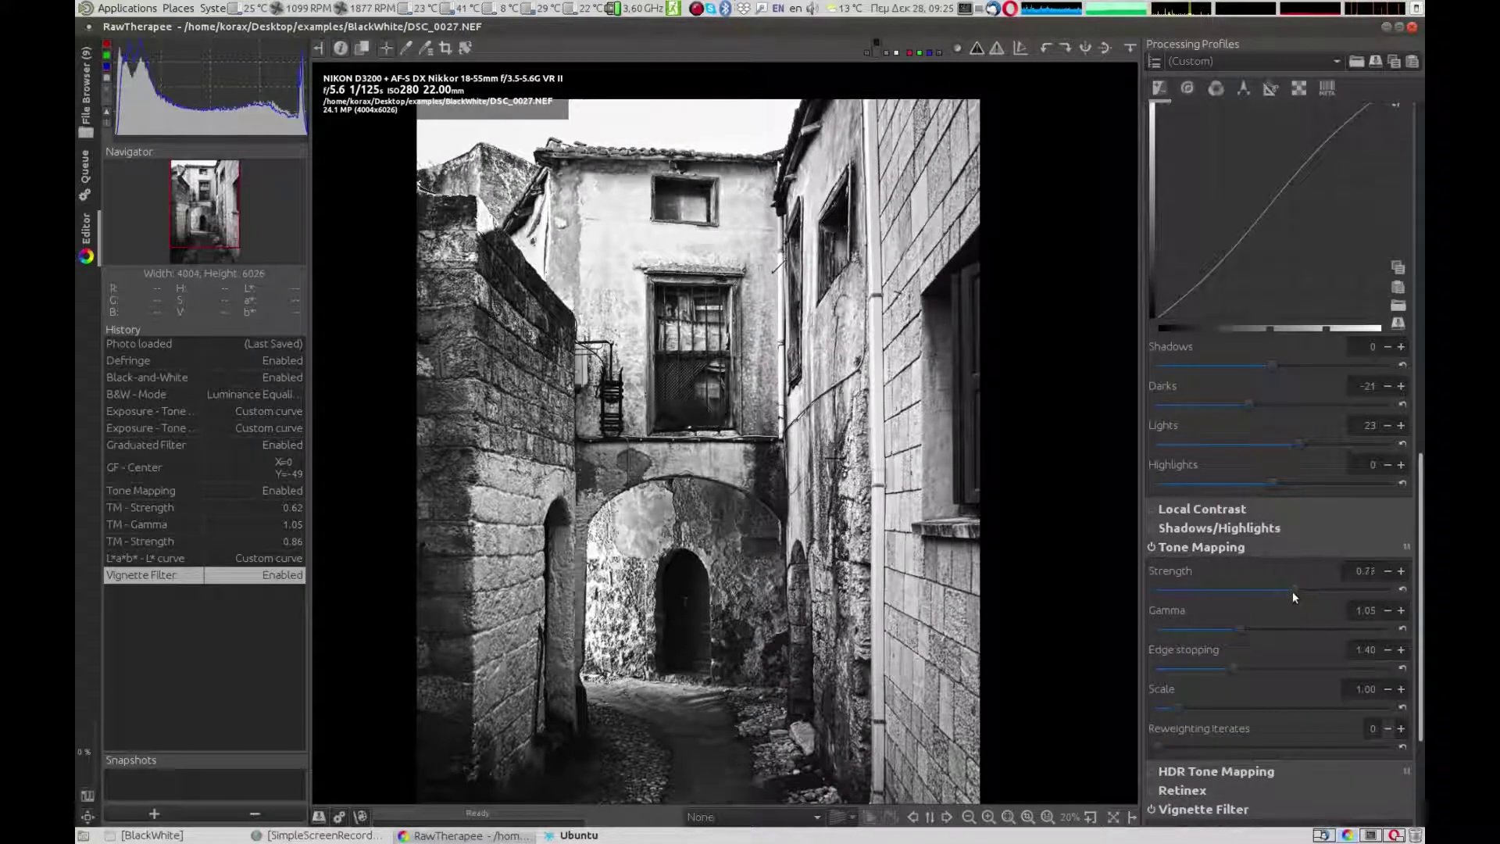
{"action": "left_click_drag", "start_coordinate": [1292, 590], "coordinate": [1283, 589]}
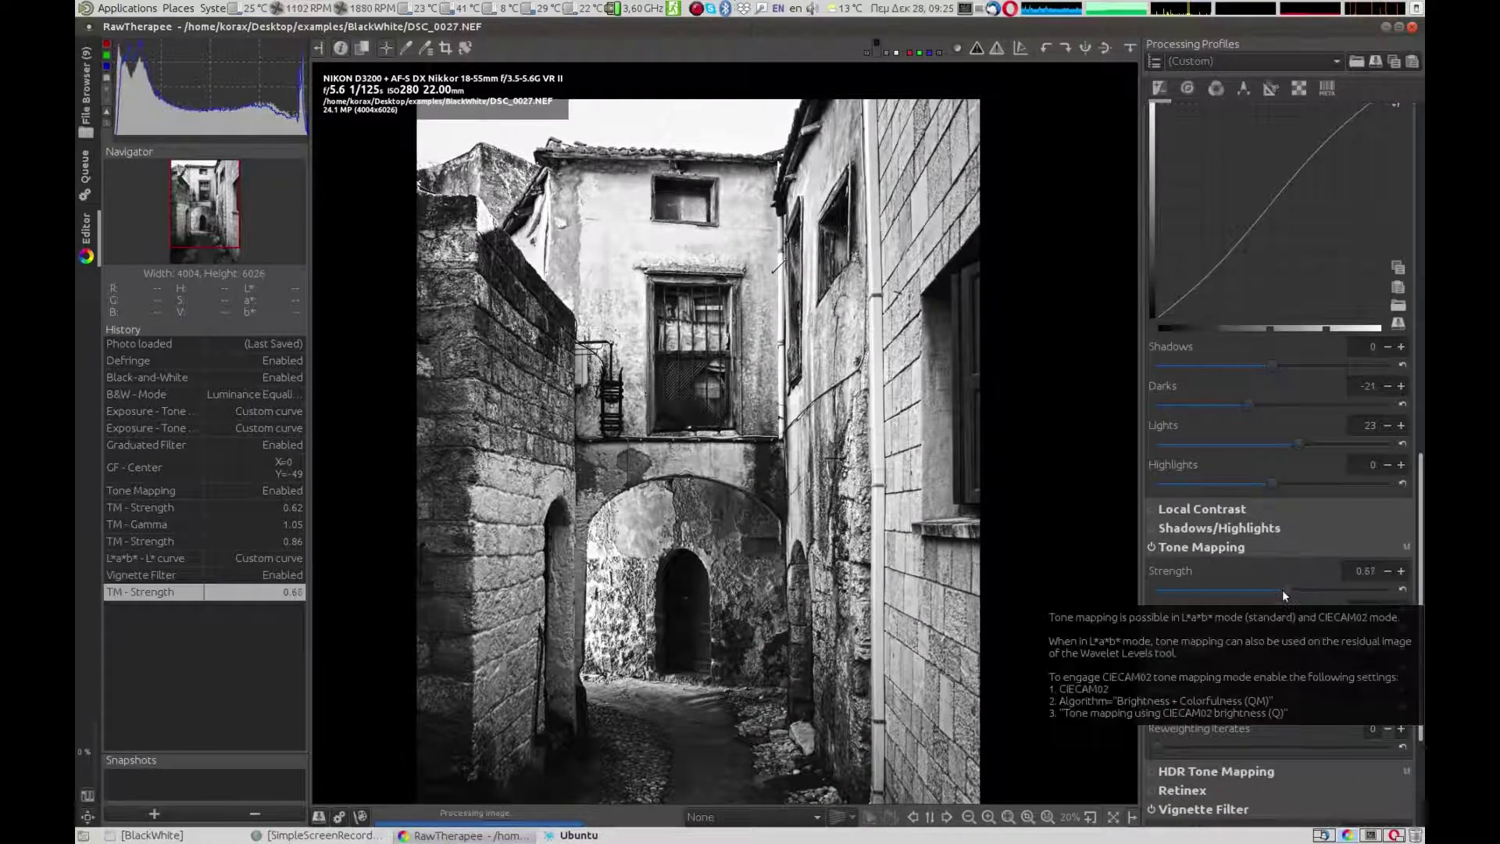
{"action": "left_click", "coordinate": [1250, 550]}
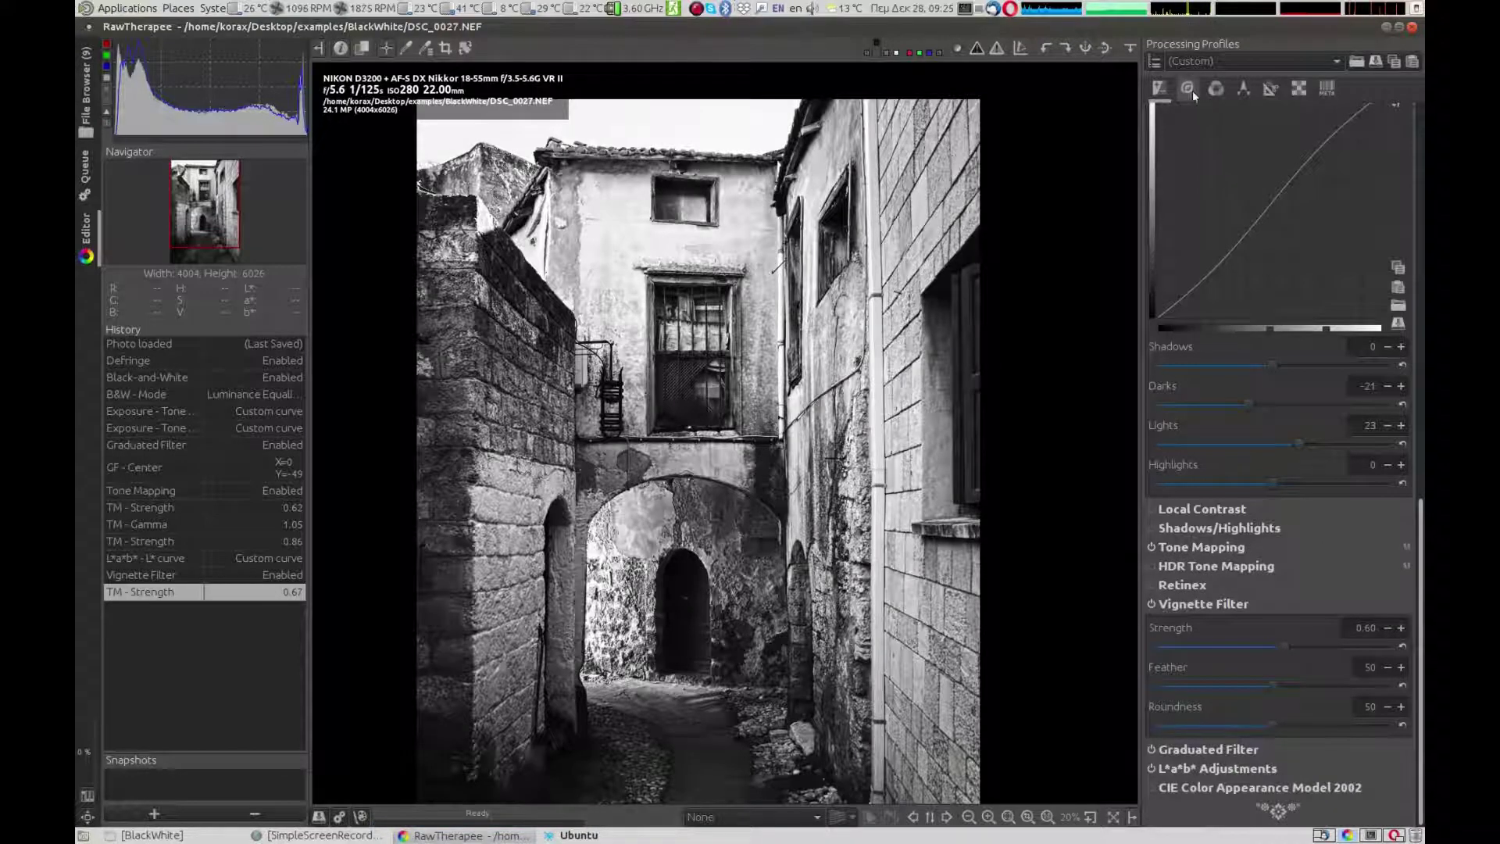
On the Detail tab, enable Noise Reduction at High quality plus Impulse Noise Reduction
{"action": "left_click", "coordinate": [1189, 89]}
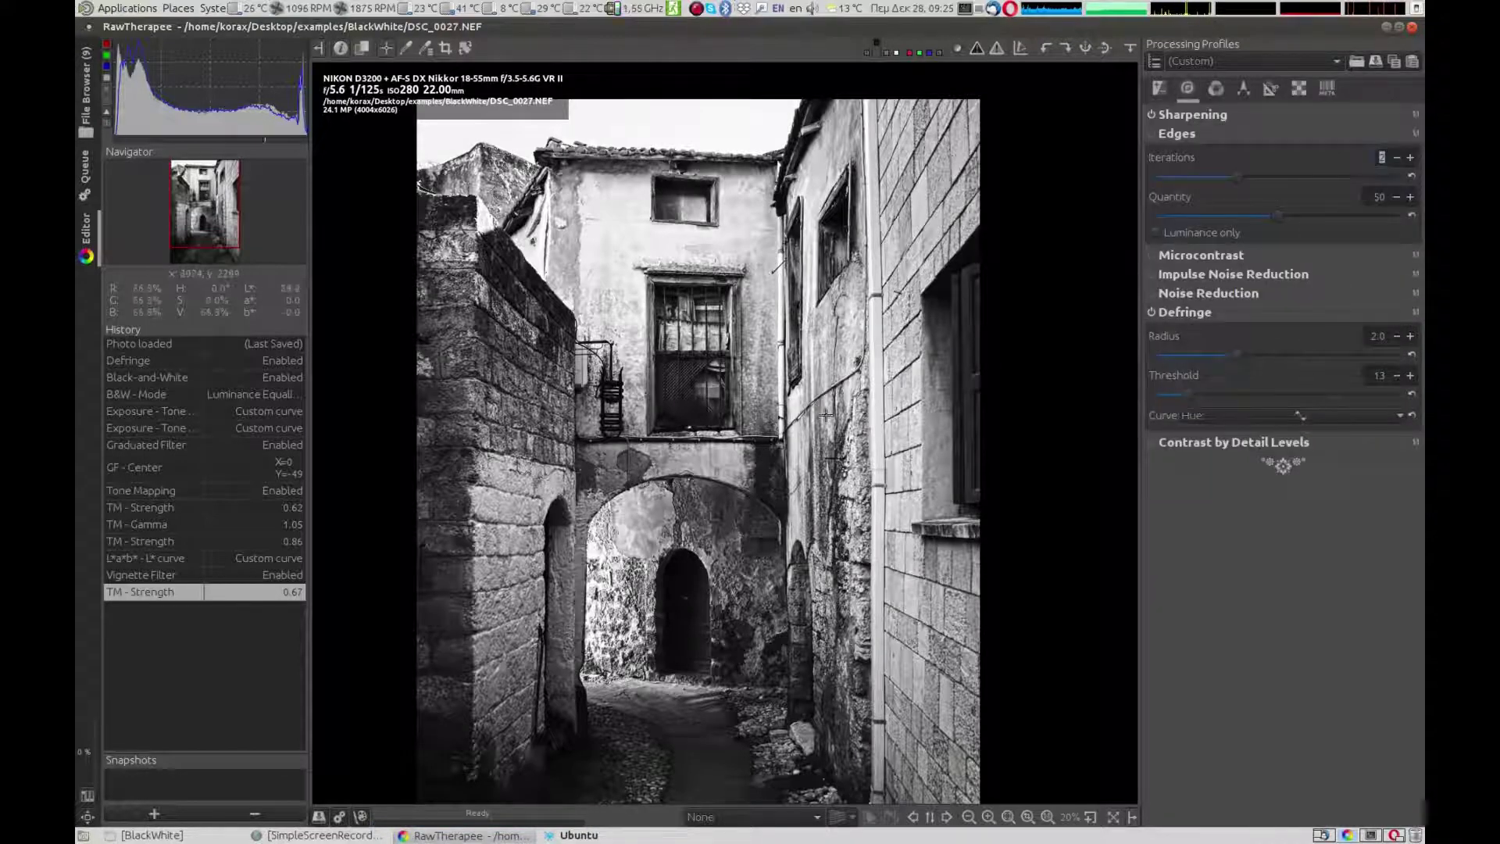
{"action": "scroll", "coordinate": [824, 415], "scroll_direction": "up", "scroll_amount": 3}
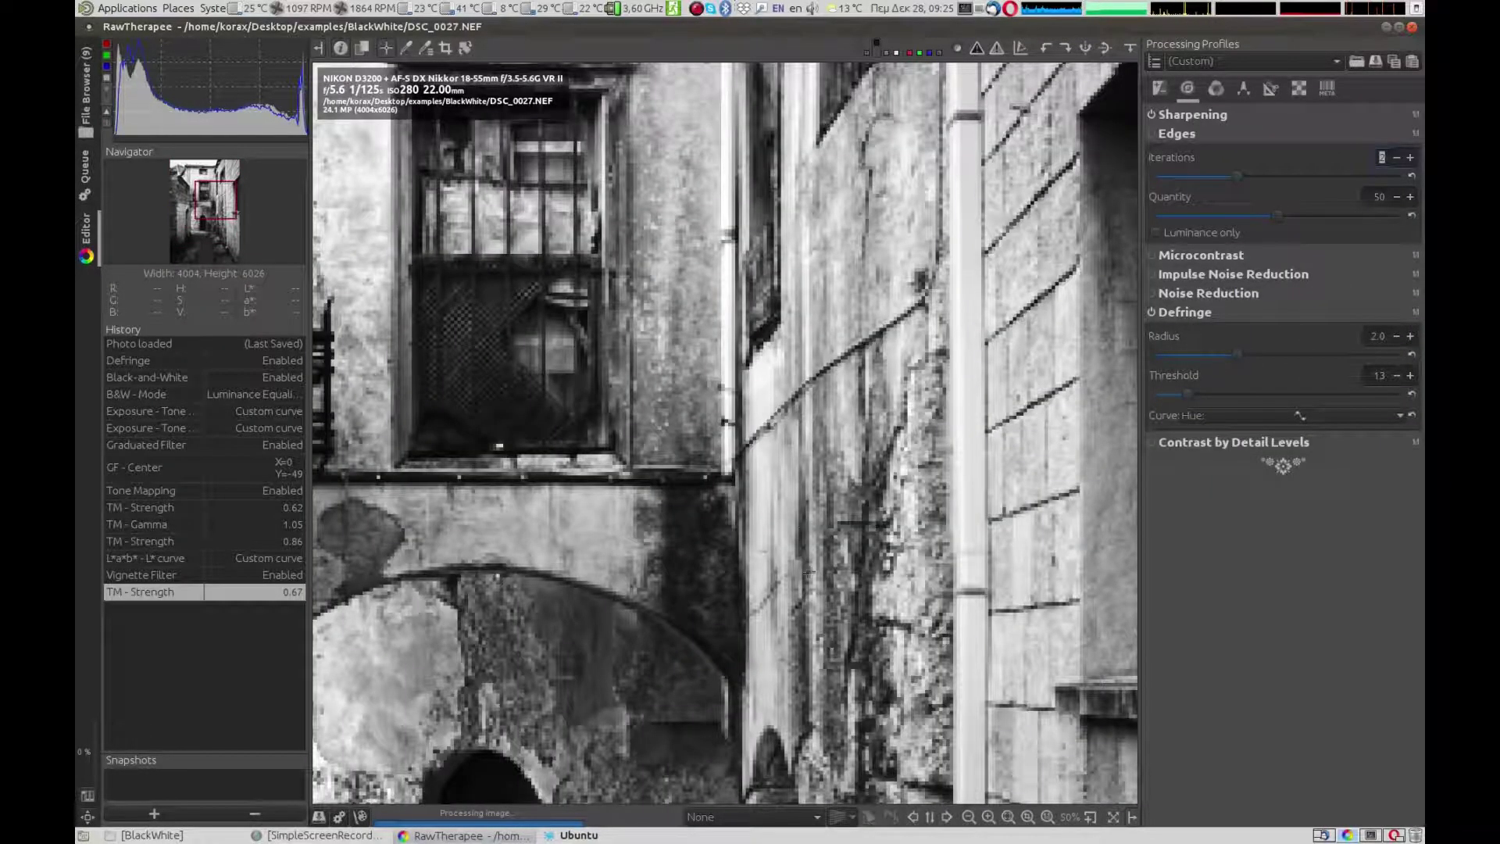
{"action": "scroll", "coordinate": [908, 577], "scroll_direction": "up", "scroll_amount": 2}
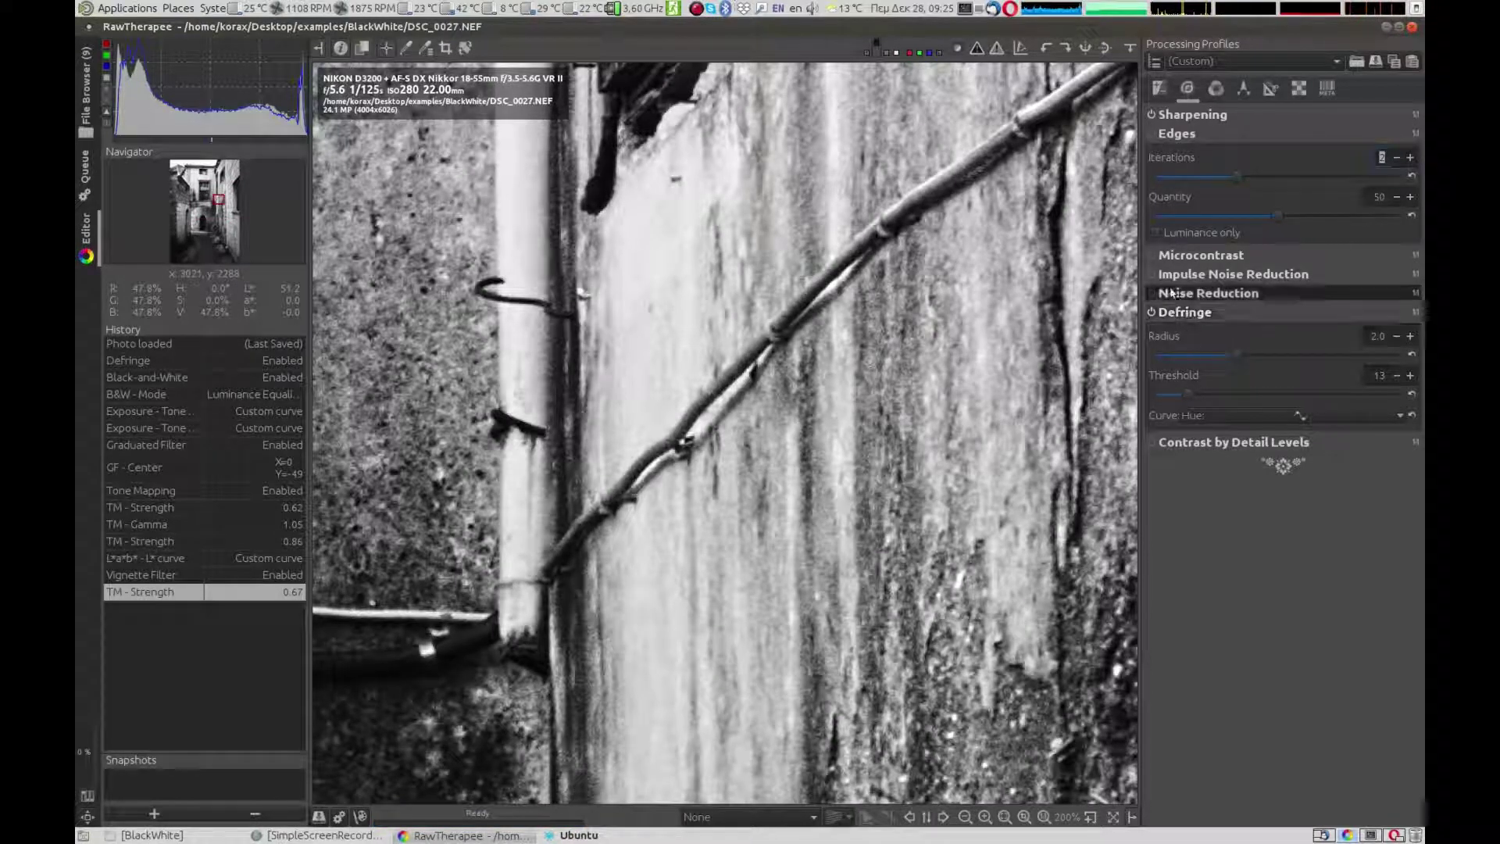
{"action": "left_click", "coordinate": [1150, 293]}
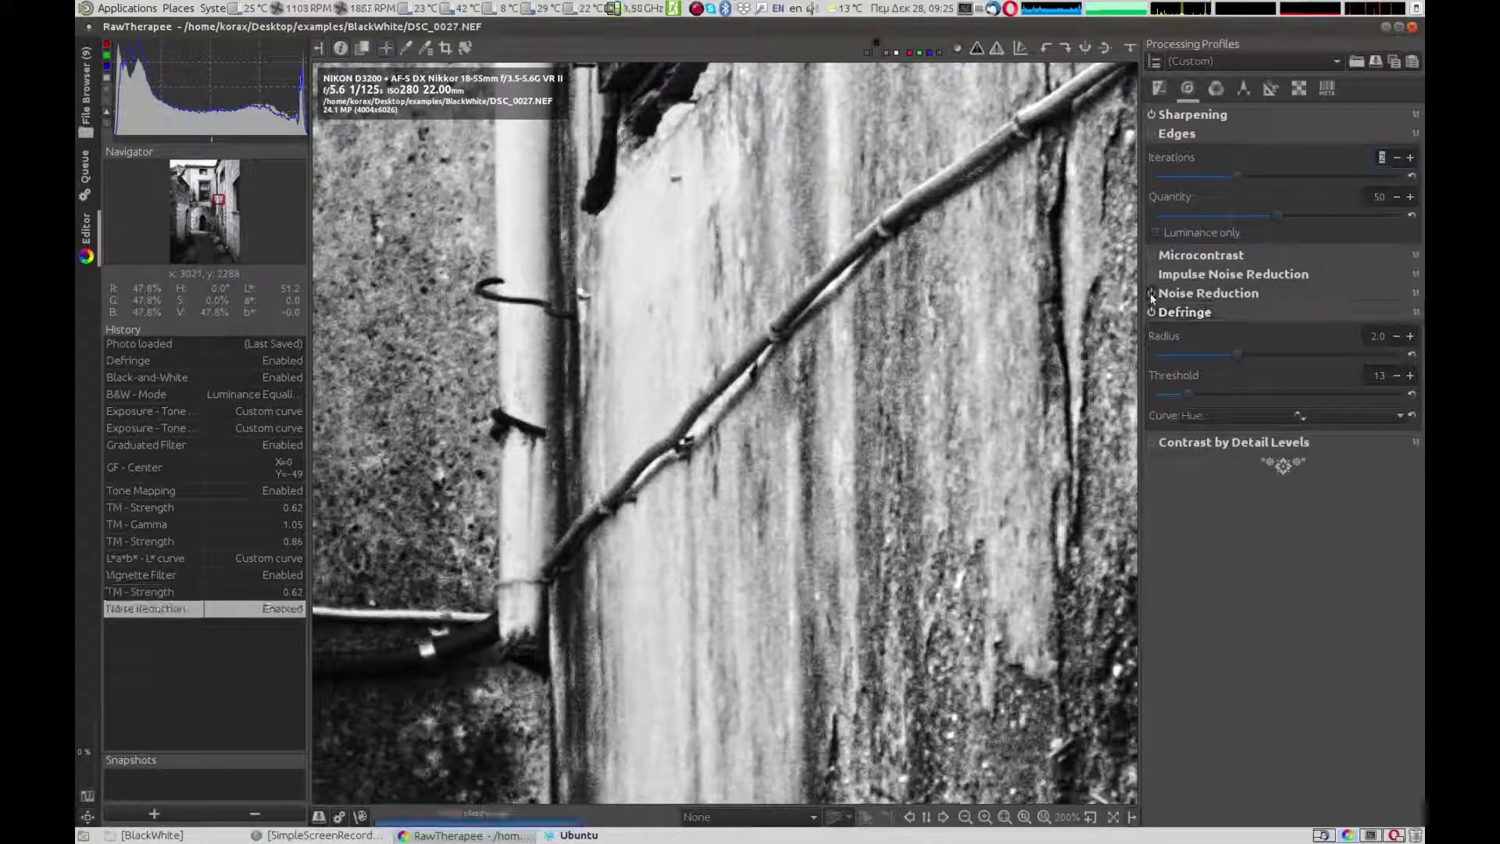
{"action": "left_click", "coordinate": [1194, 298]}
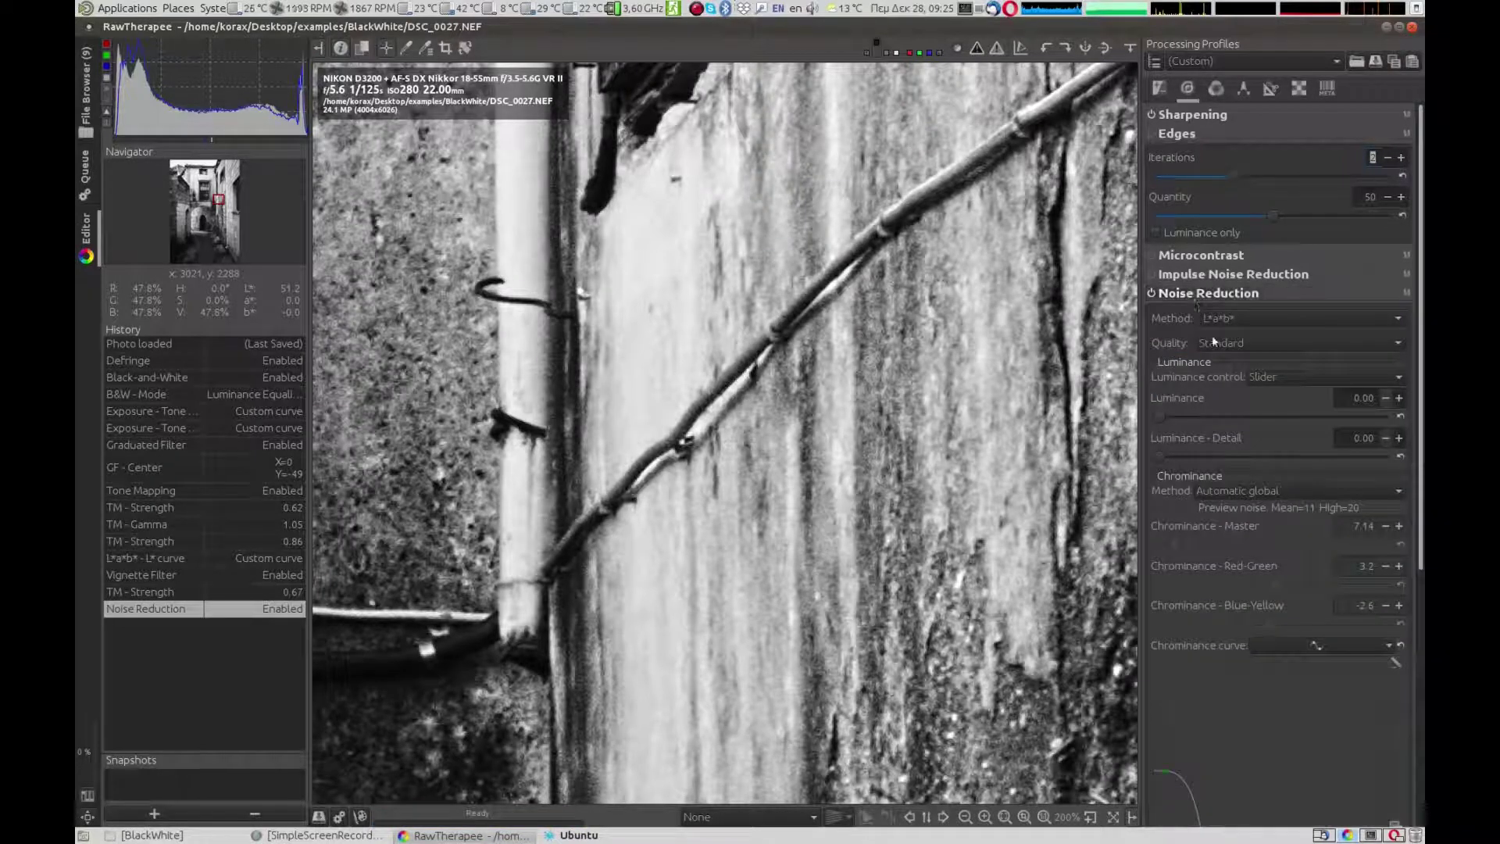
{"action": "left_click", "coordinate": [1237, 343]}
{"action": "left_click", "coordinate": [1237, 342]}
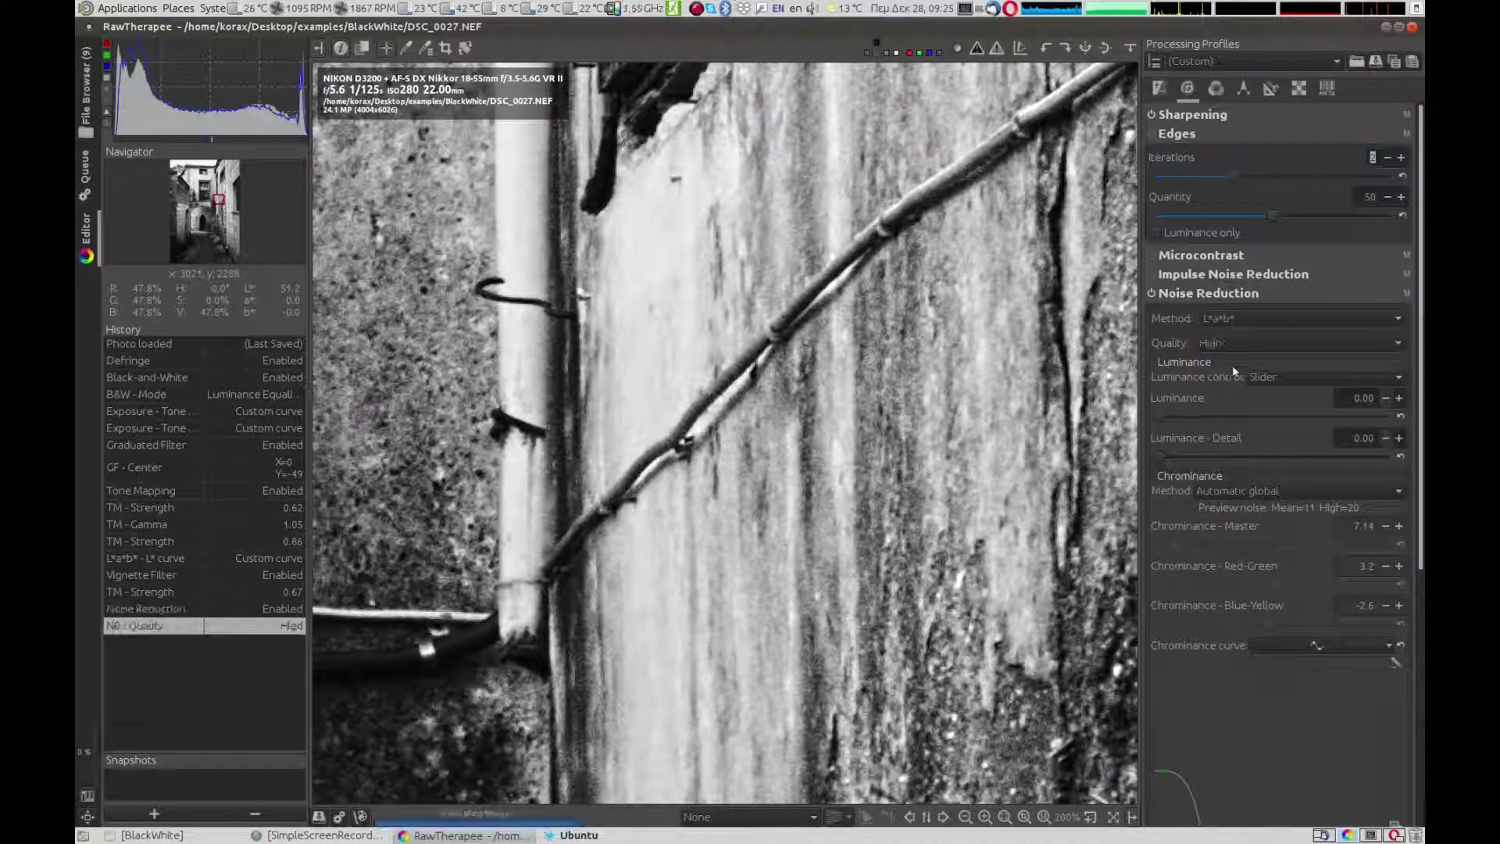
{"action": "left_click", "coordinate": [1153, 274]}
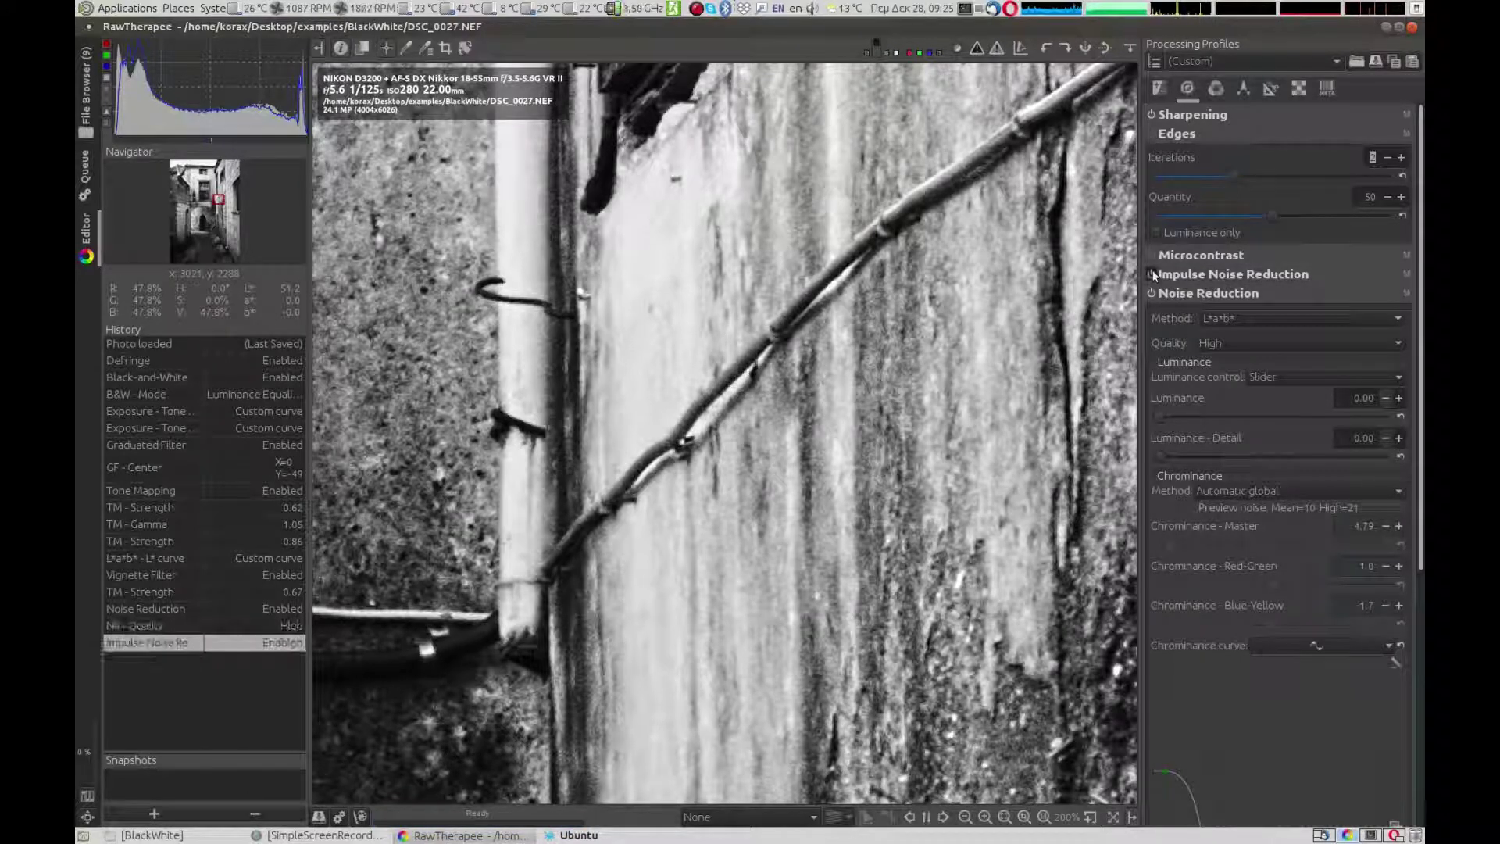
{"action": "left_click", "coordinate": [1205, 293]}
{"action": "left_click", "coordinate": [1230, 442]}
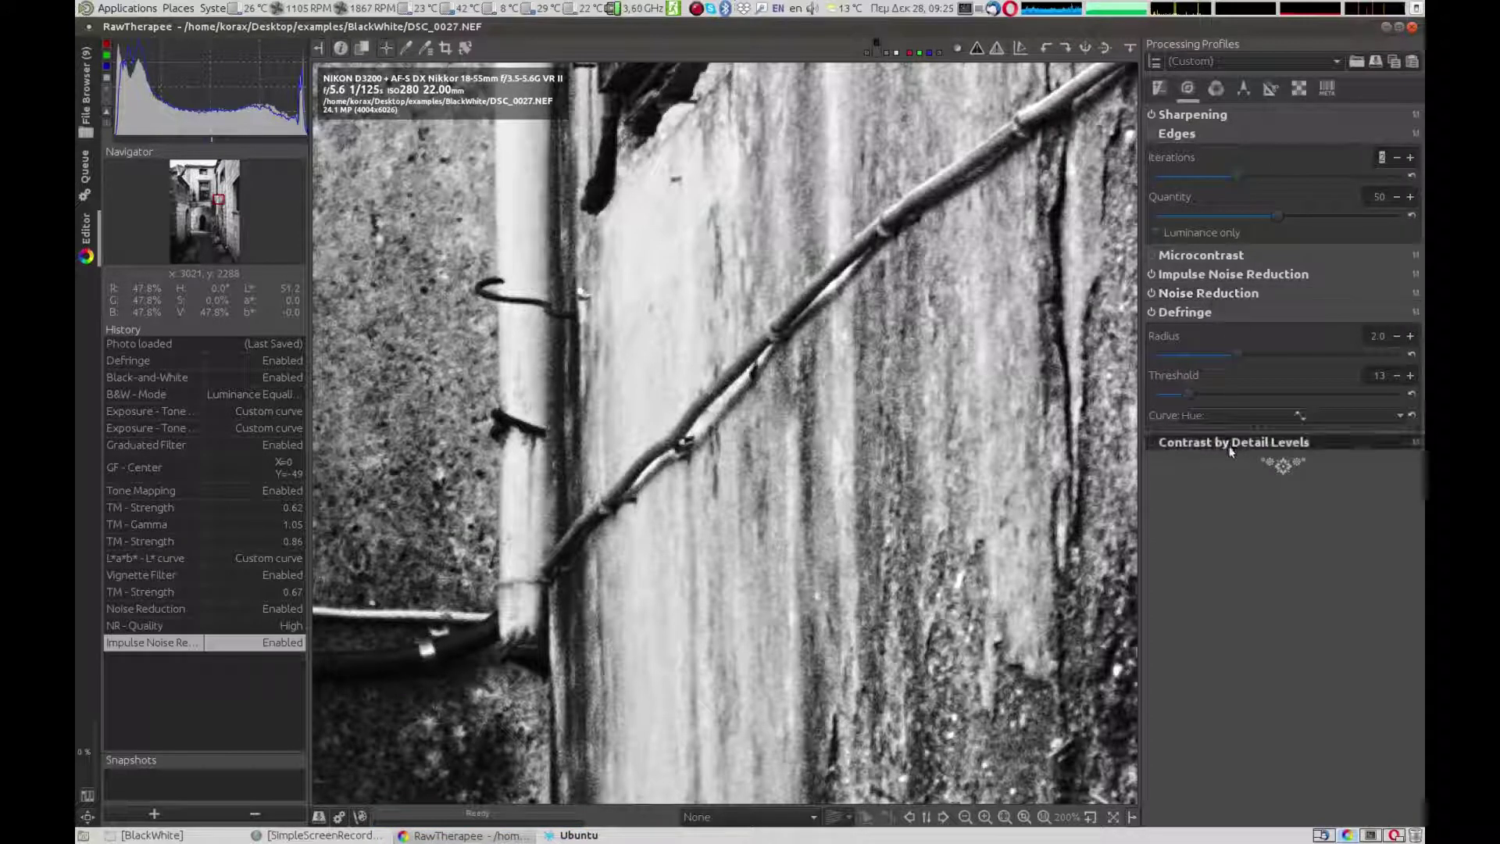
Enable Contrast by Detail Levels and boost its detail levels with Contrast+
{"action": "left_click", "coordinate": [1154, 441]}
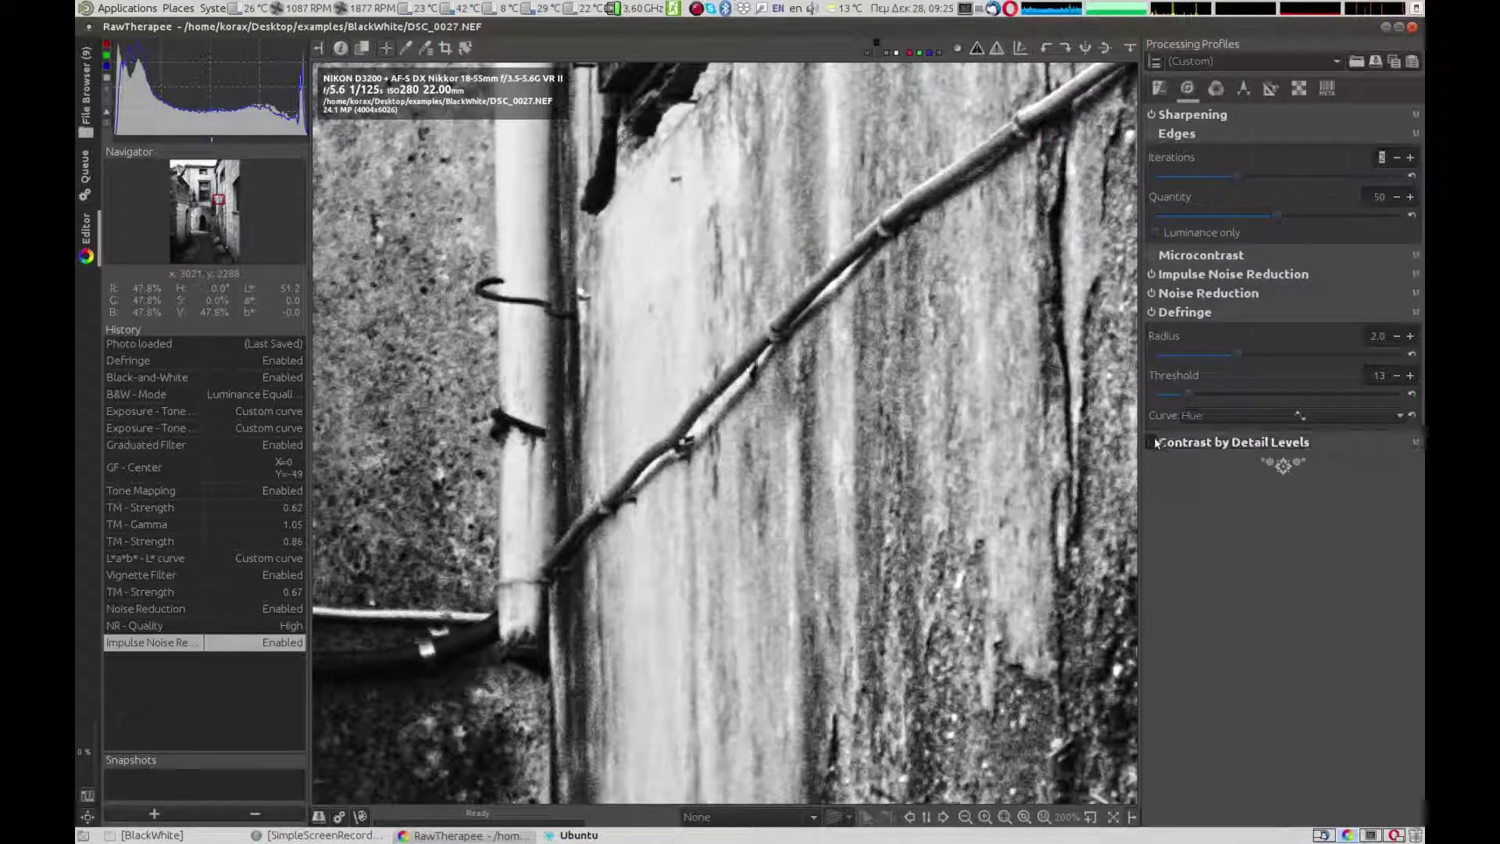
{"action": "left_click", "coordinate": [1155, 442]}
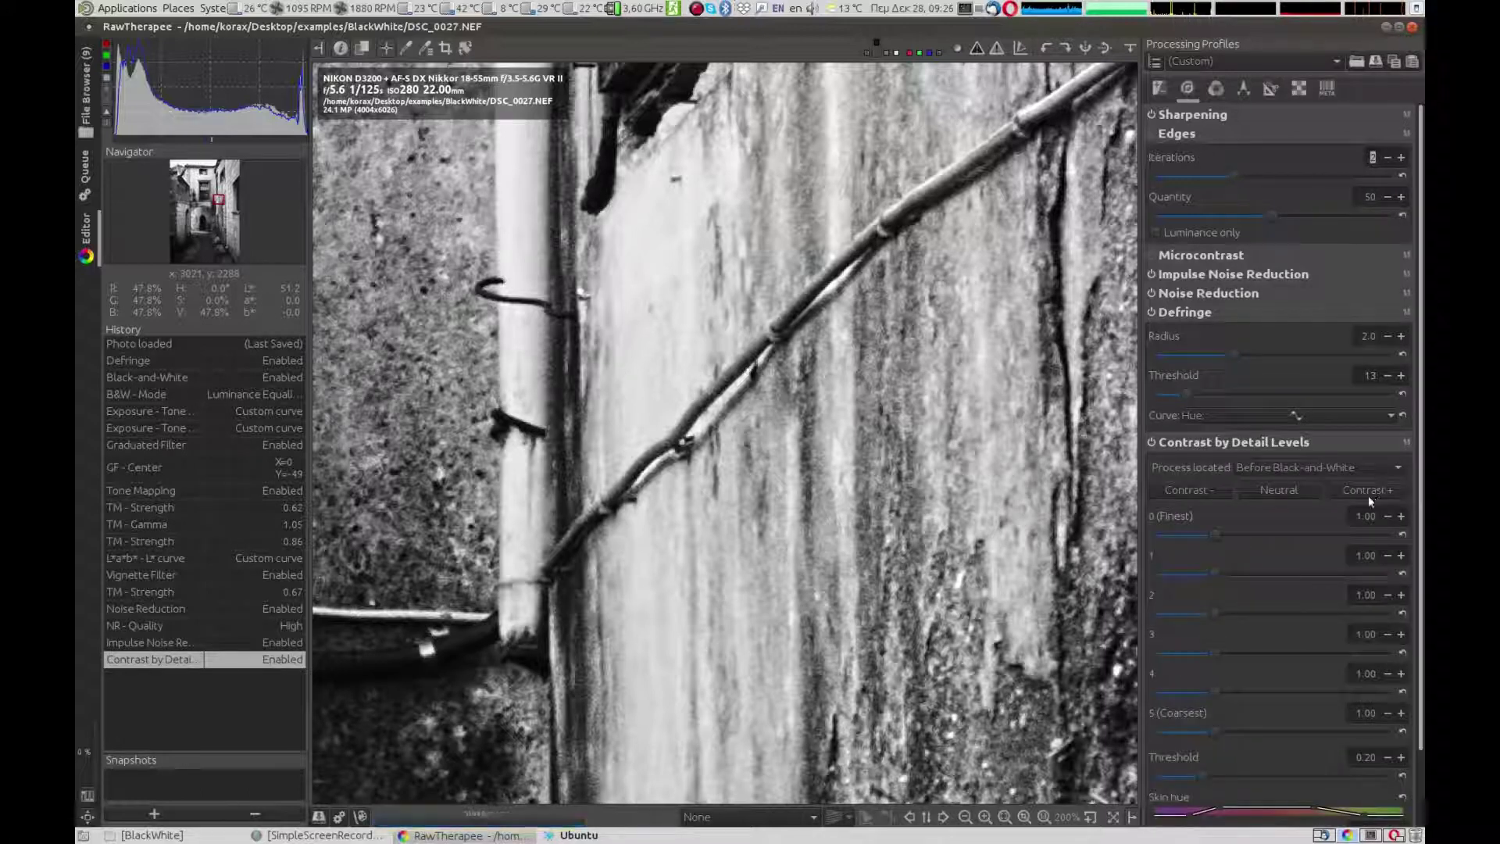
{"action": "left_click", "coordinate": [1367, 491]}
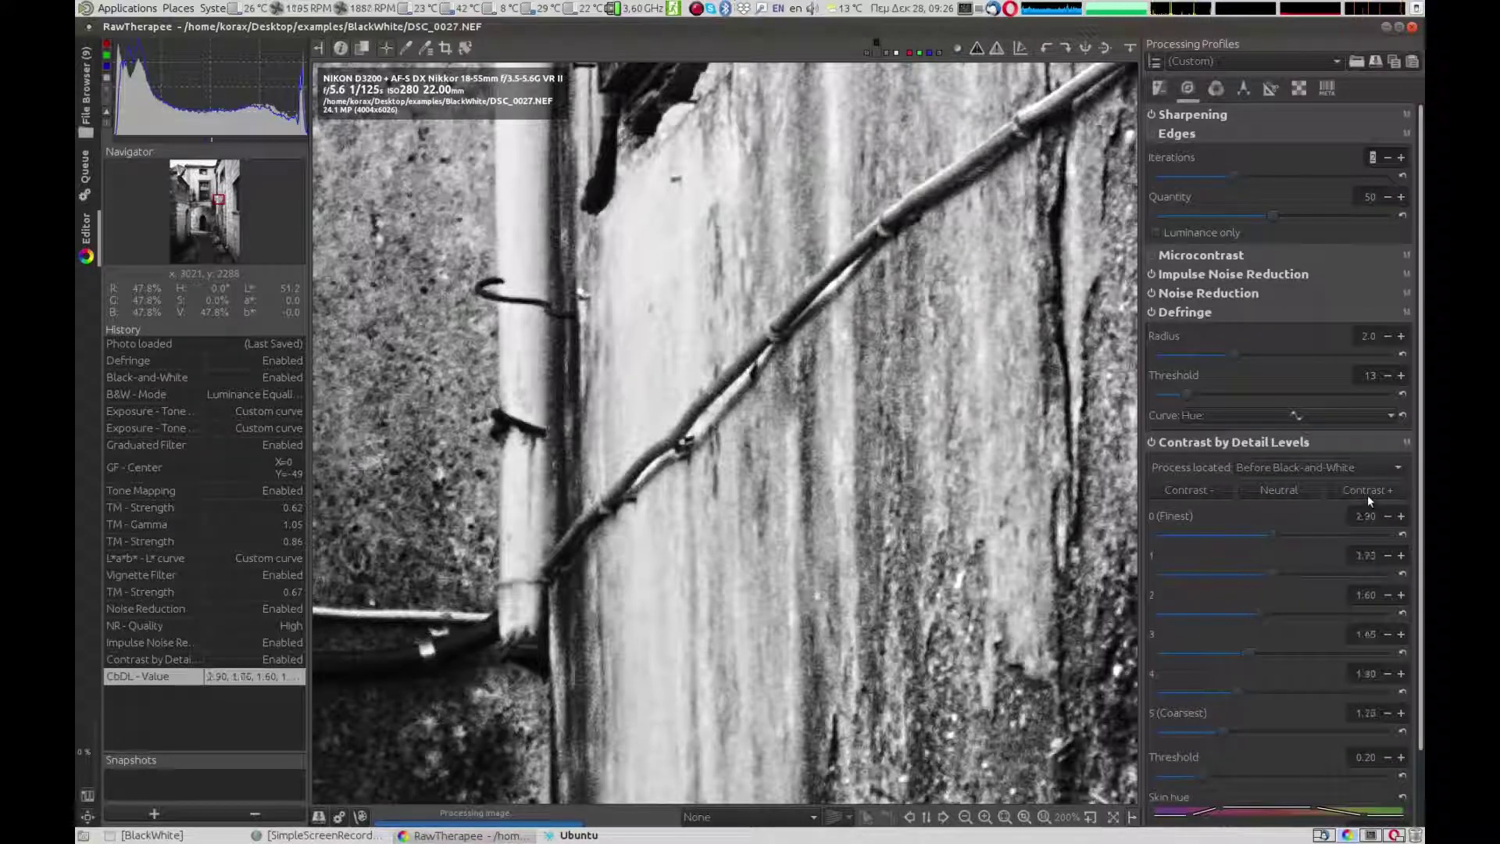
{"action": "left_click", "coordinate": [1367, 495]}
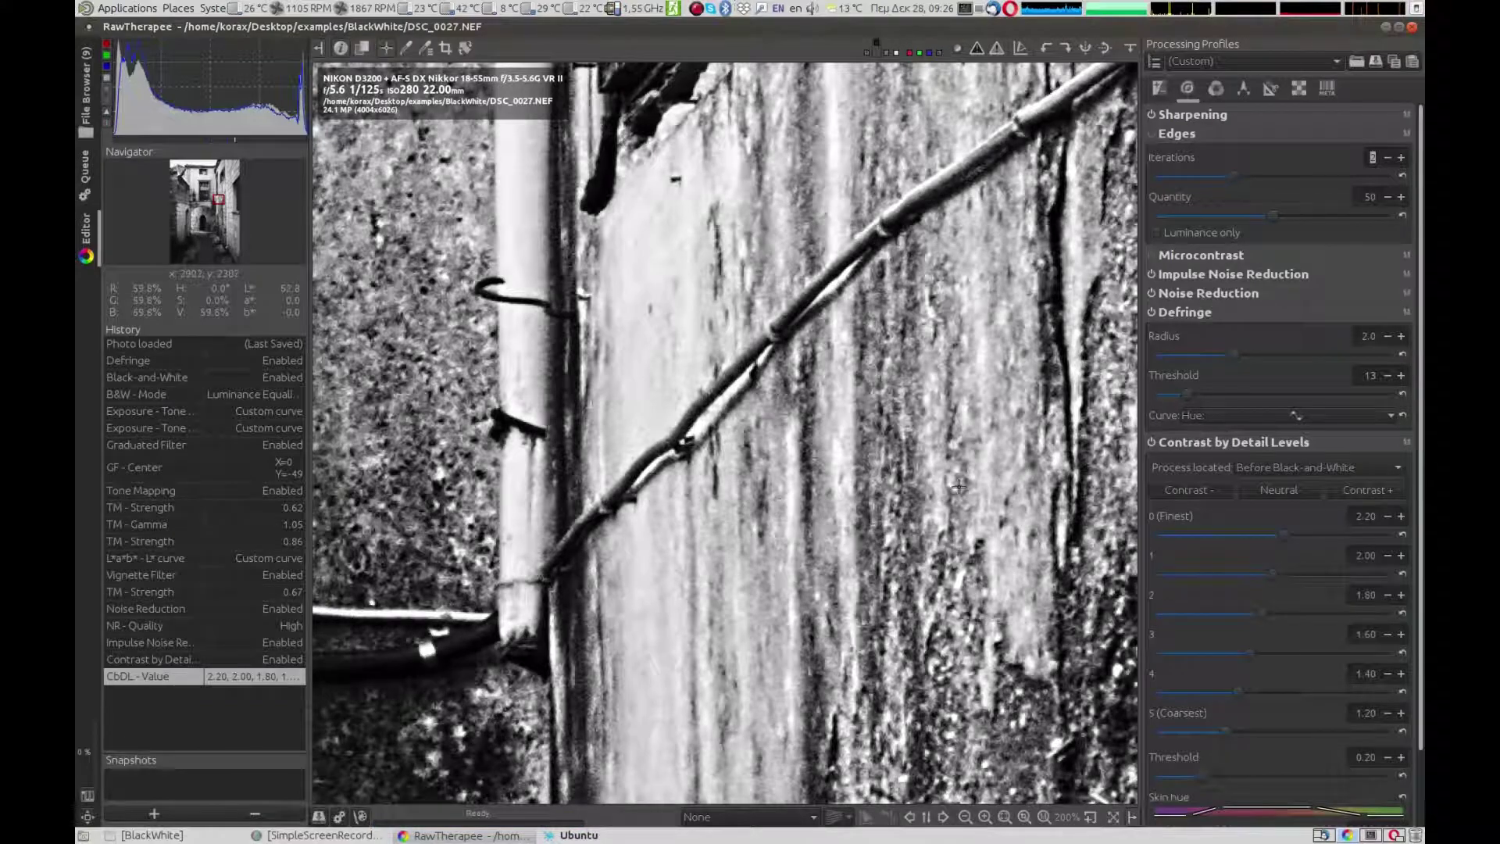
{"action": "scroll", "coordinate": [968, 484], "scroll_direction": "down", "scroll_amount": 1}
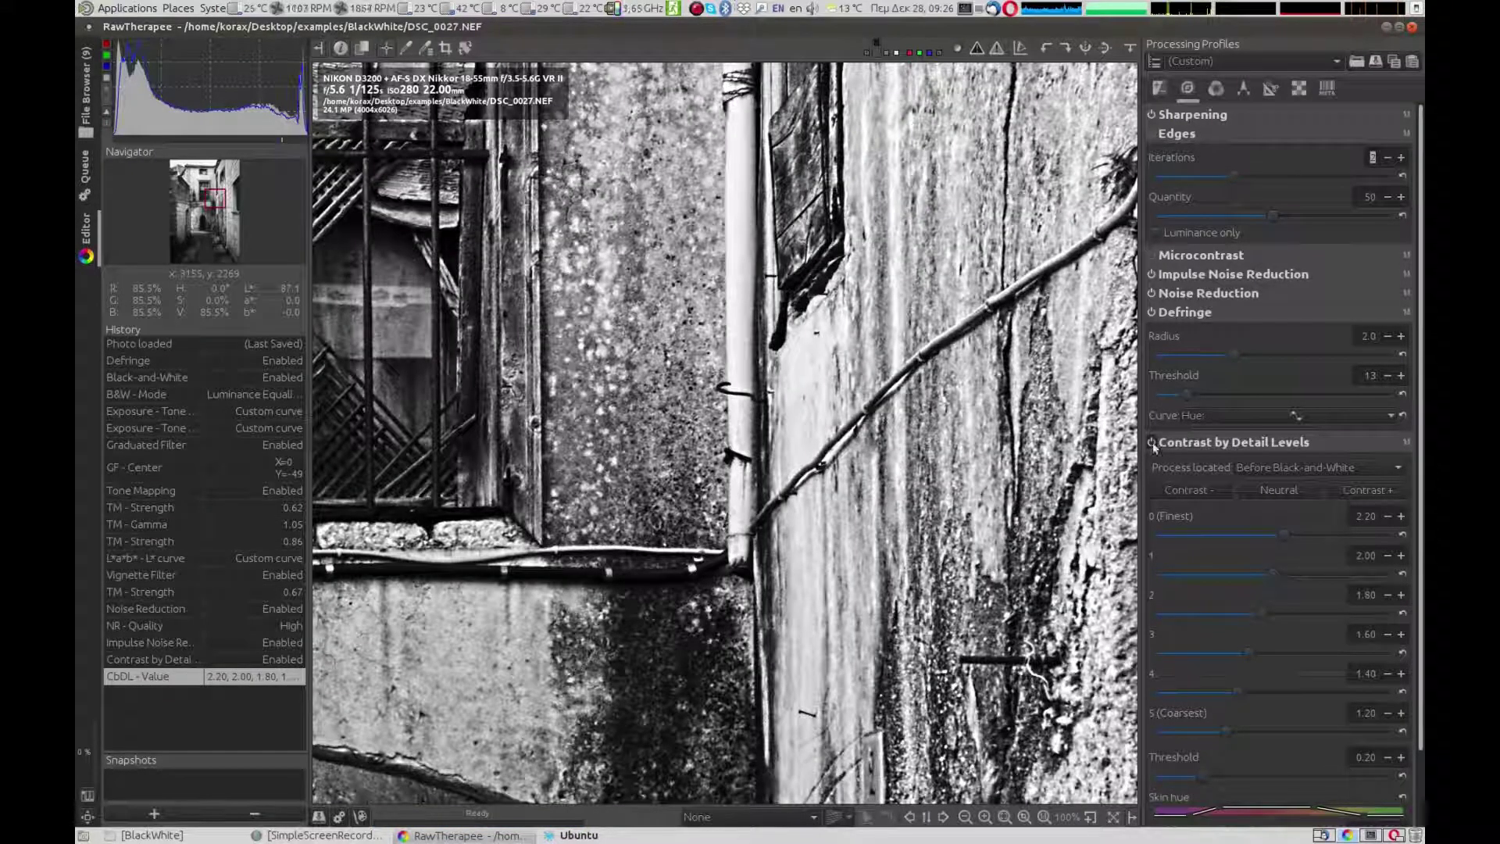
Step the levels down to 1.60–1.10, toggling the module off and on to compare
{"action": "left_click", "coordinate": [1152, 443]}
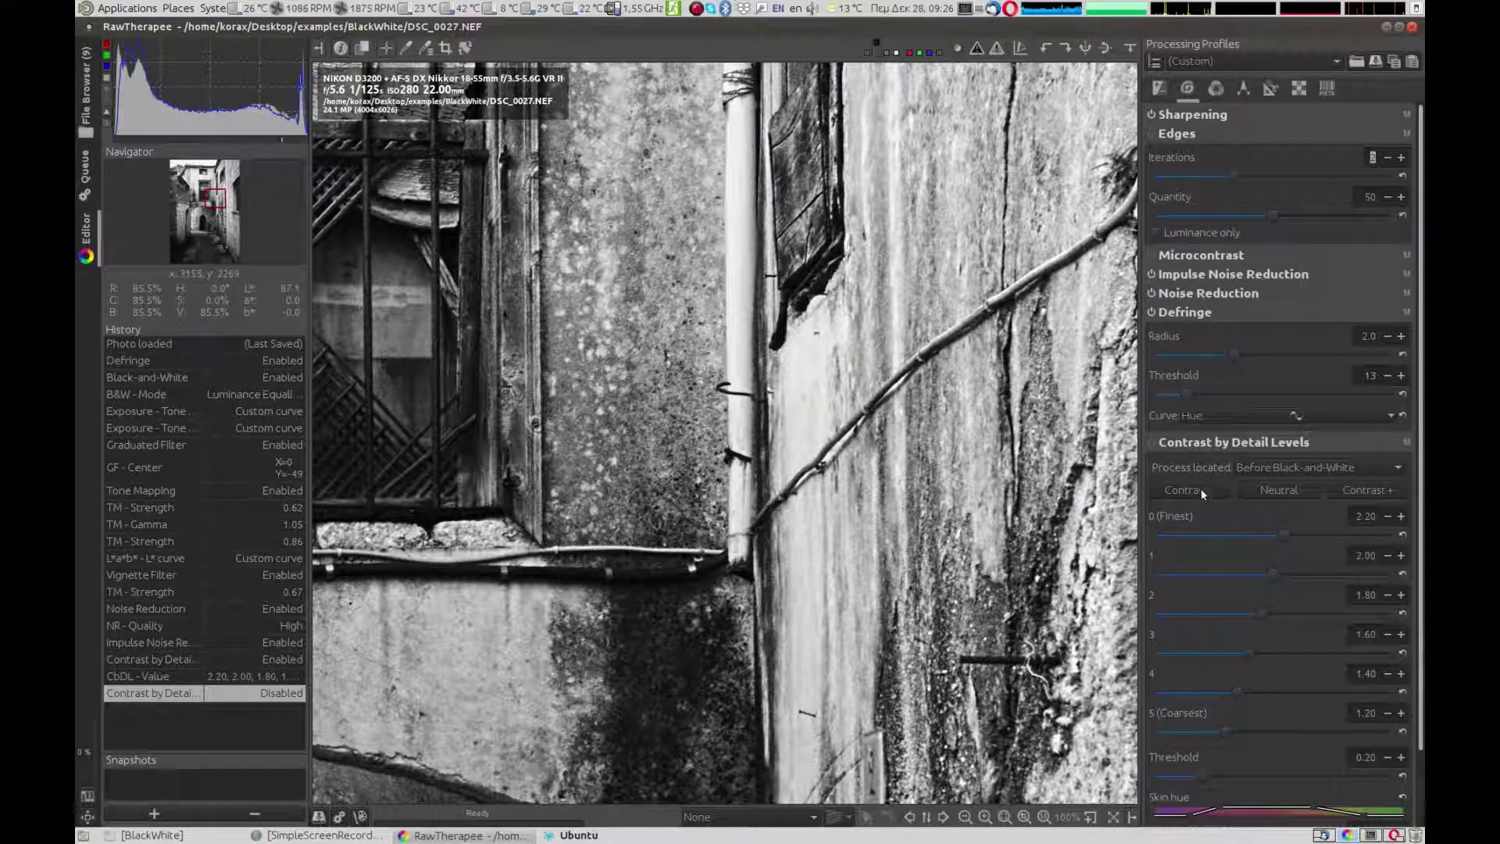
{"action": "left_click", "coordinate": [1200, 491]}
{"action": "left_click", "coordinate": [1153, 442]}
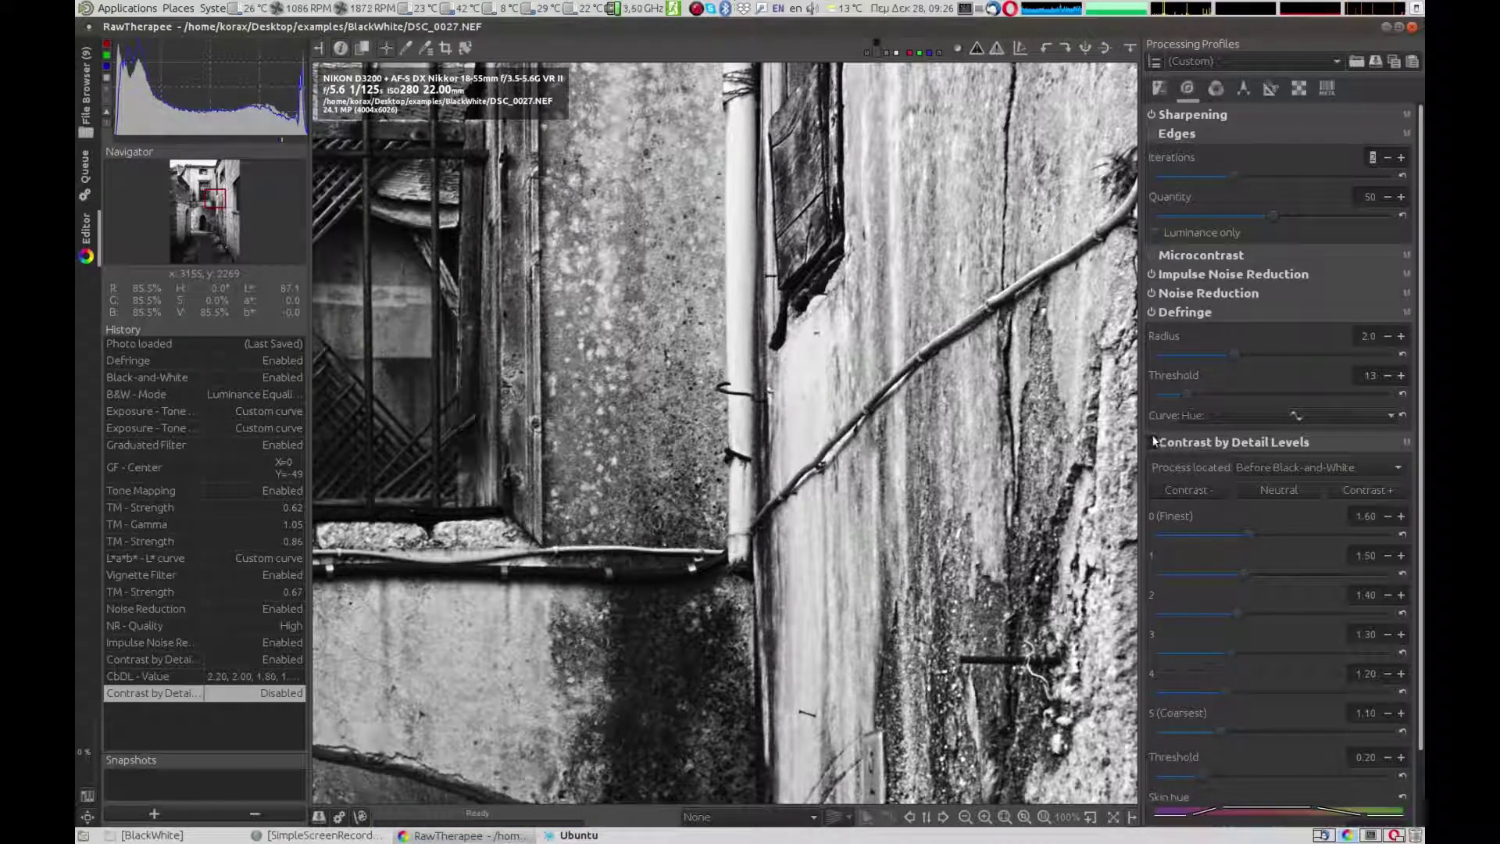
{"action": "left_click", "coordinate": [1154, 442]}
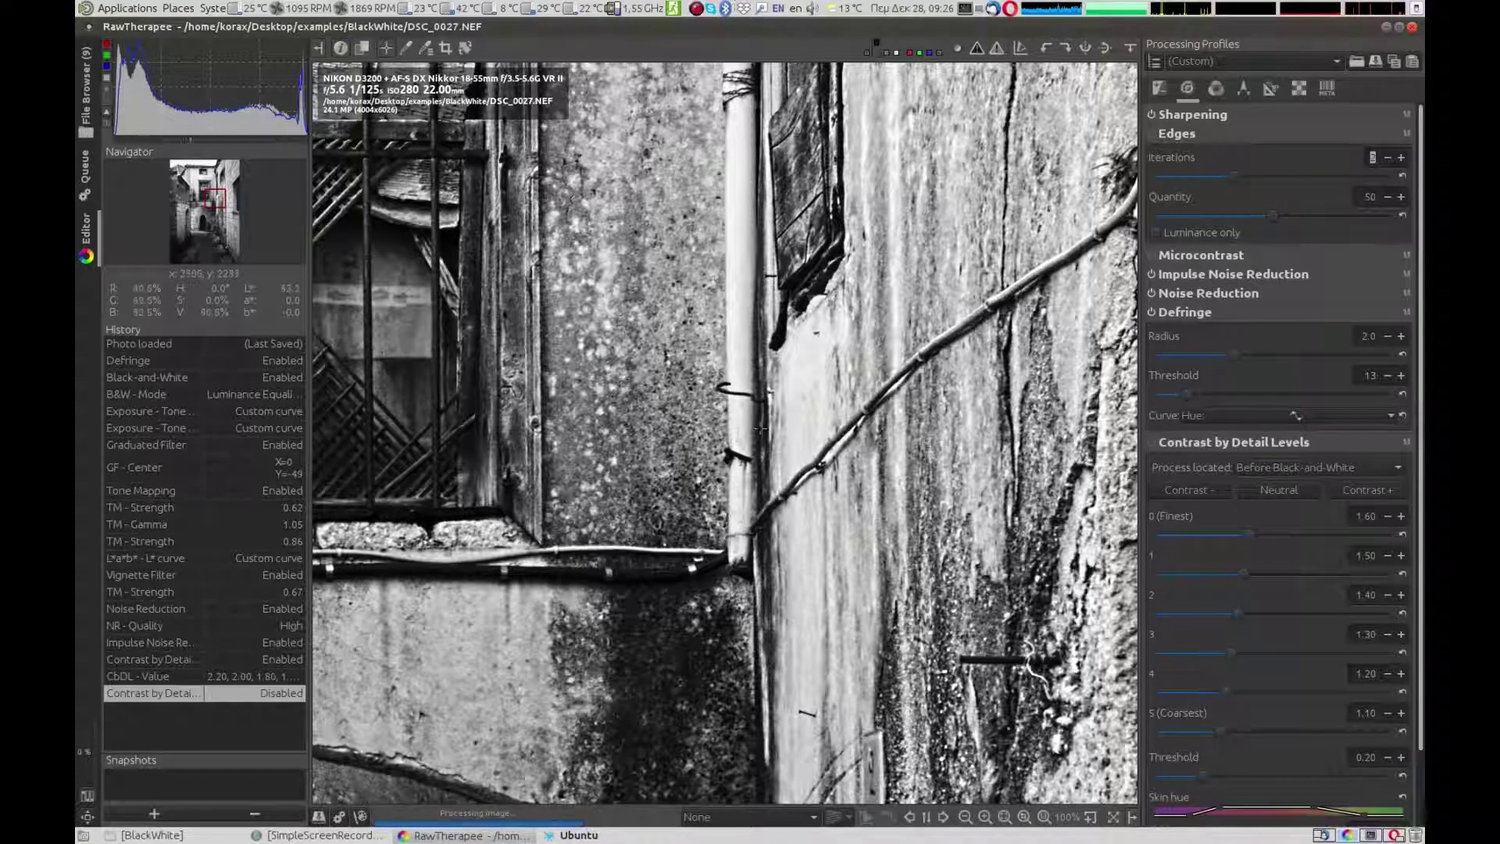
{"action": "scroll", "coordinate": [985, 462], "scroll_direction": "down", "scroll_amount": 2}
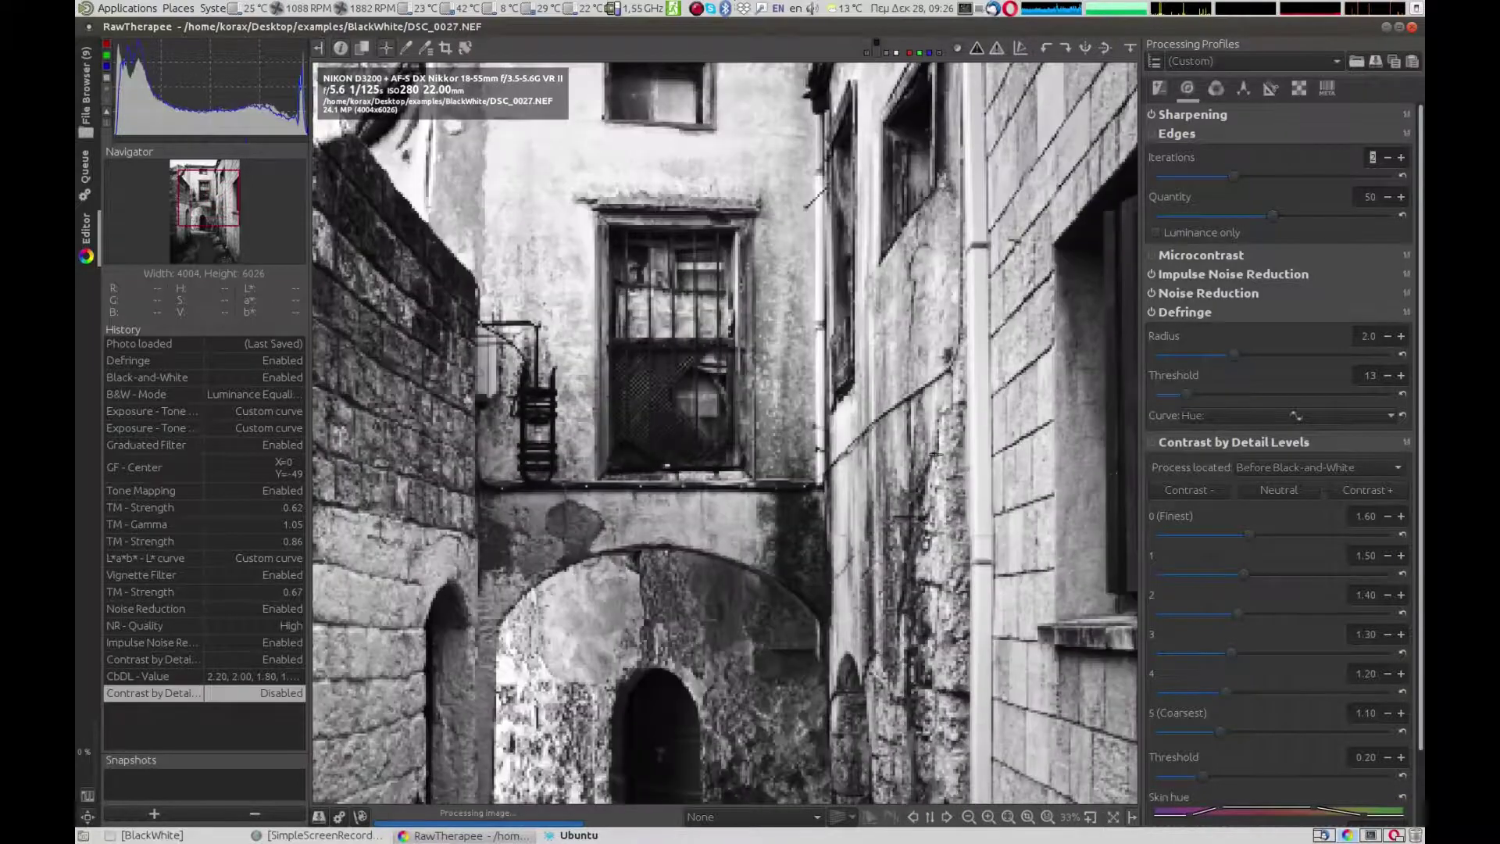
{"action": "left_click", "coordinate": [1152, 442]}
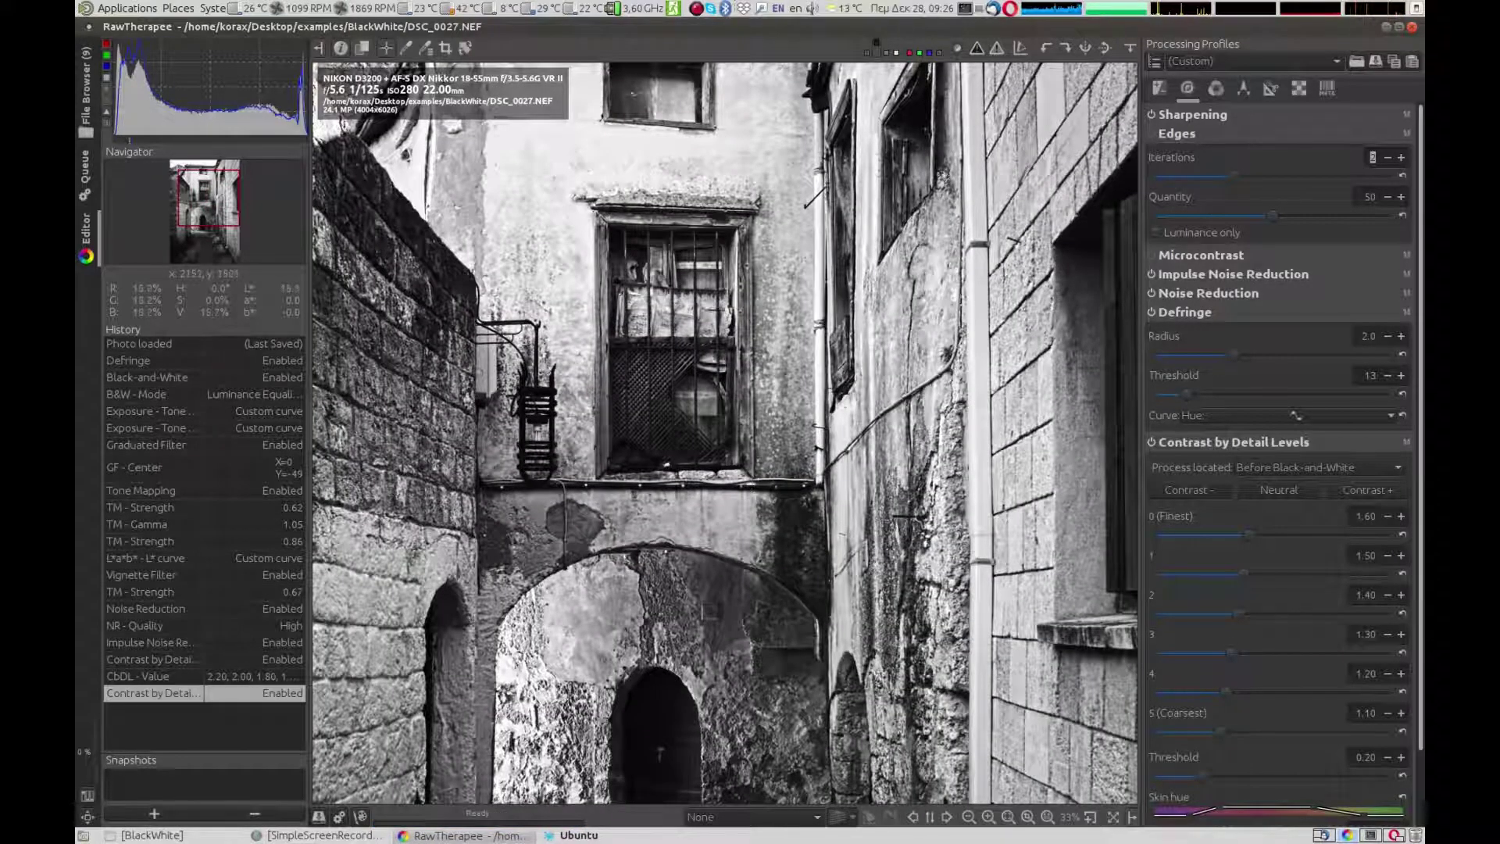
{"action": "left_click_drag", "start_coordinate": [746, 659], "coordinate": [761, 510]}
On the Exposure tab, raise the tone curve Shadows slider from -50 to -22
{"action": "scroll", "coordinate": [742, 642], "scroll_direction": "down", "scroll_amount": 1}
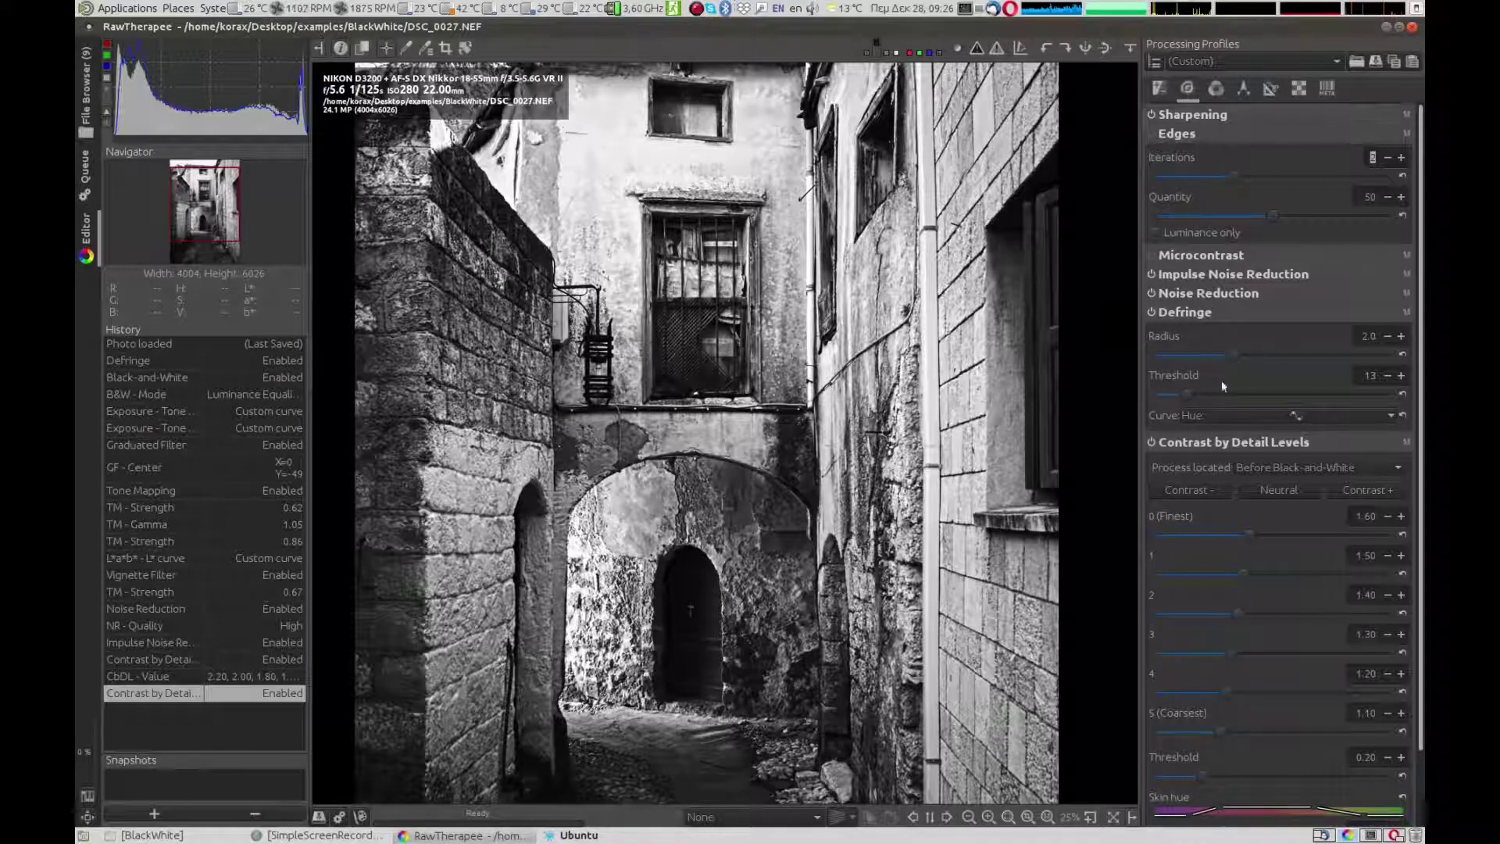
{"action": "left_click", "coordinate": [1159, 87]}
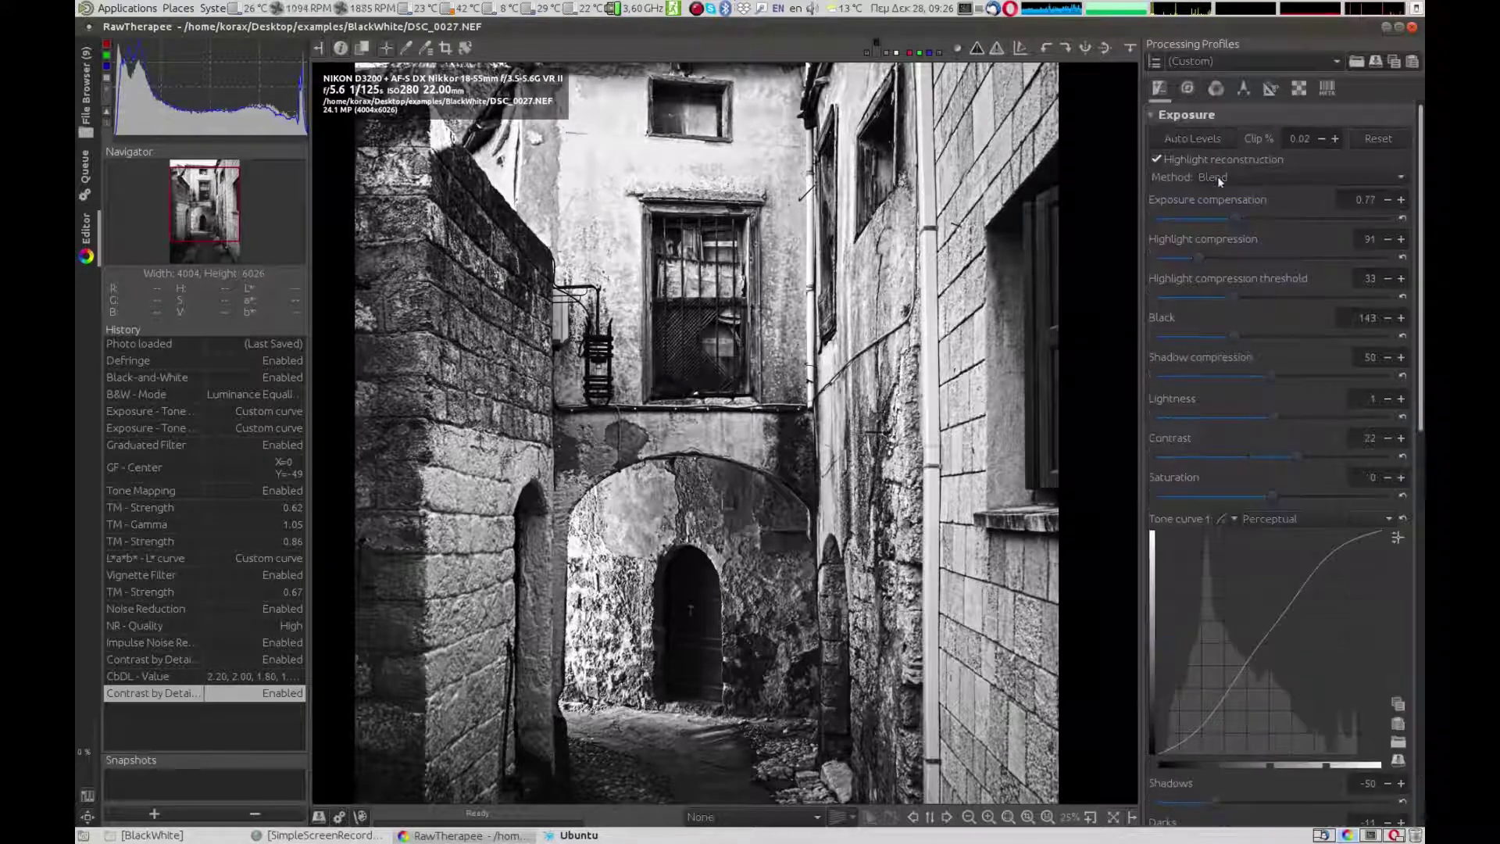
{"action": "scroll", "coordinate": [1218, 504], "scroll_direction": "down", "scroll_amount": 3}
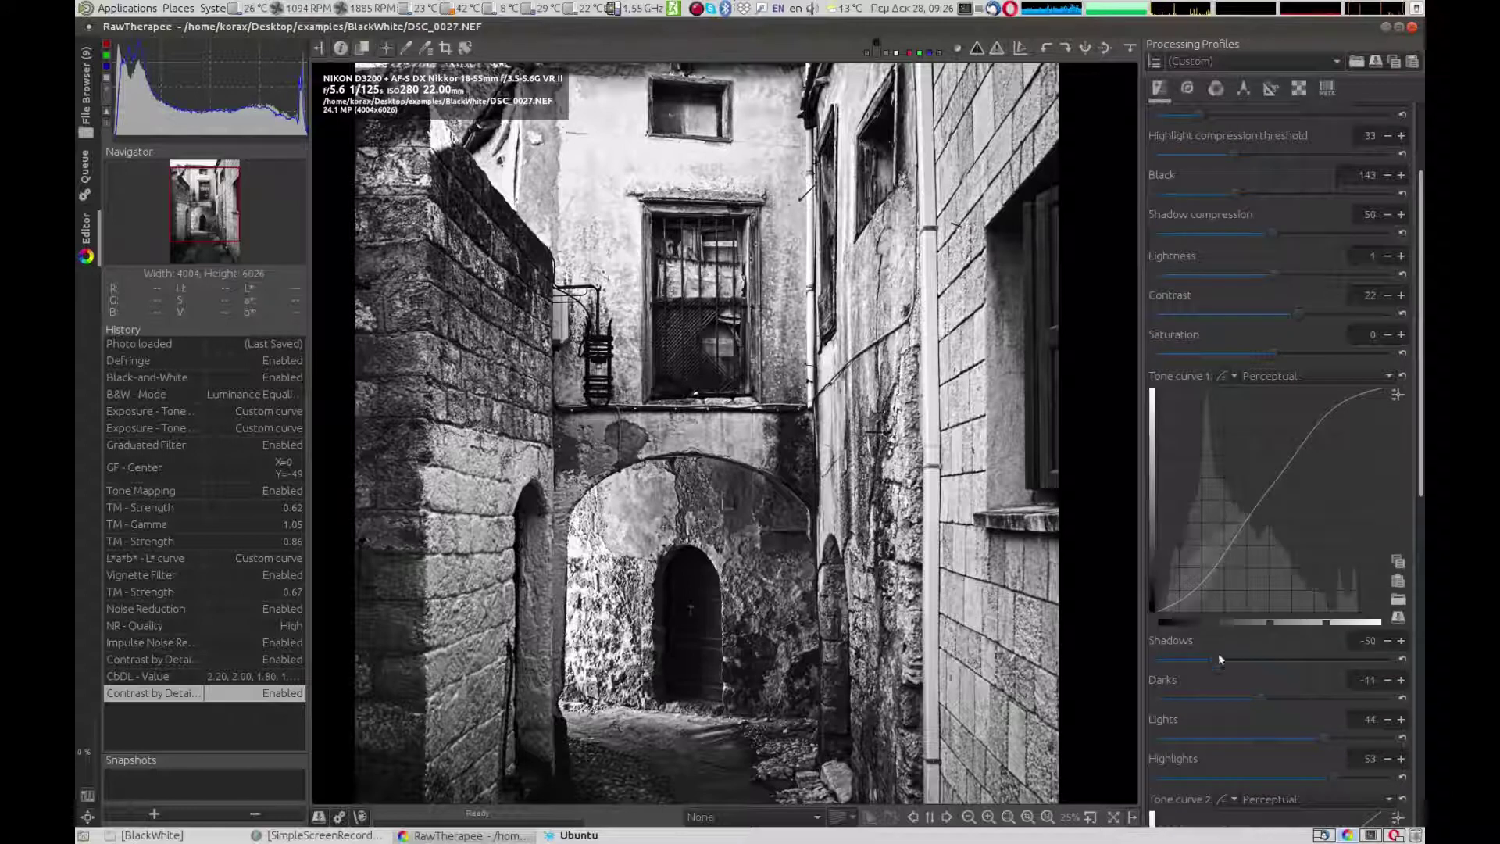
{"action": "left_click_drag", "start_coordinate": [1217, 659], "coordinate": [1250, 660]}
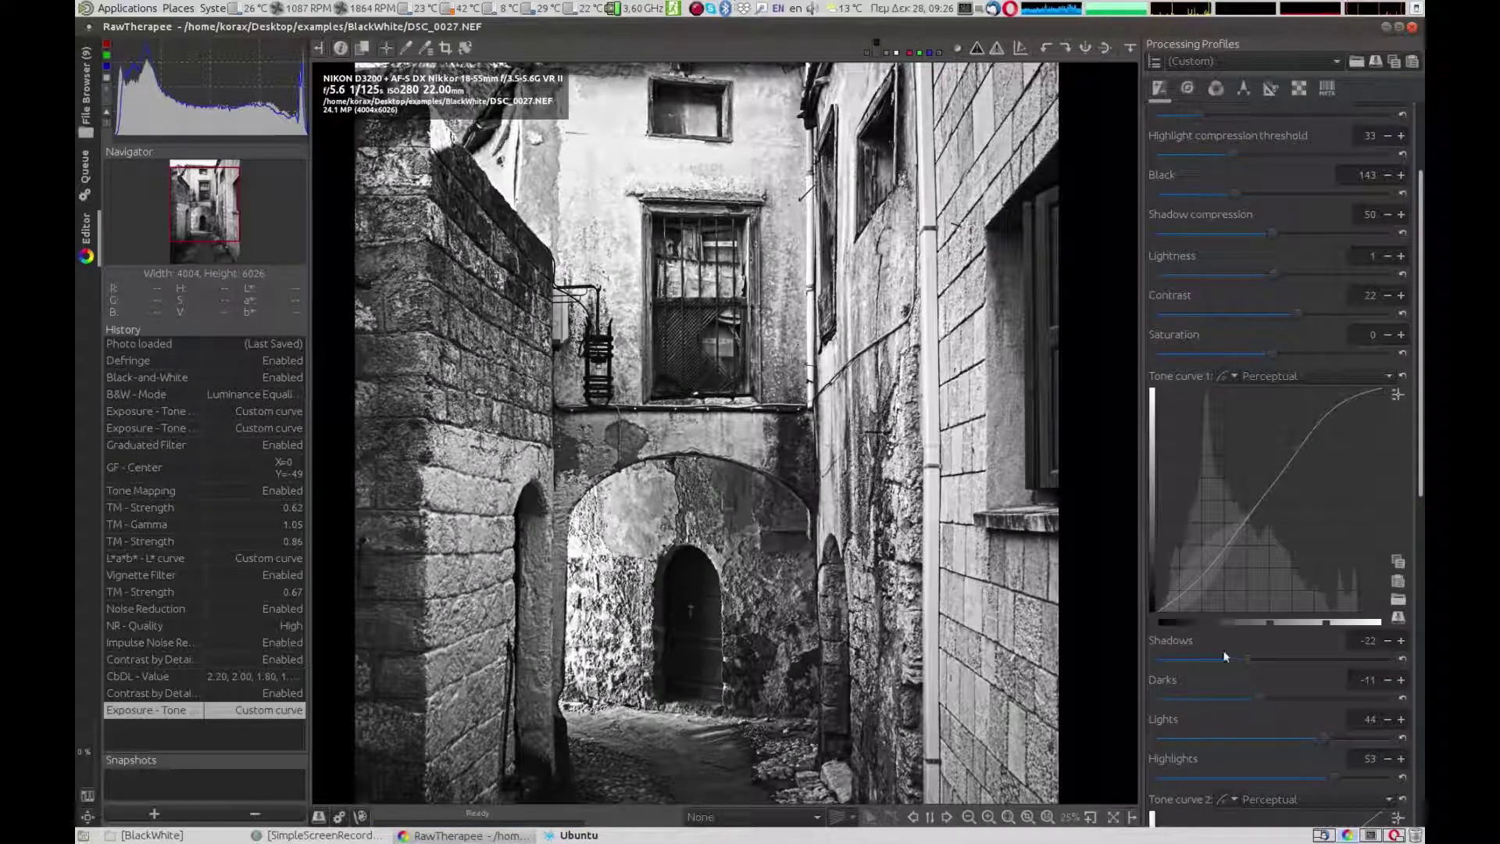
{"action": "left_click_drag", "start_coordinate": [797, 224], "coordinate": [794, 364]}
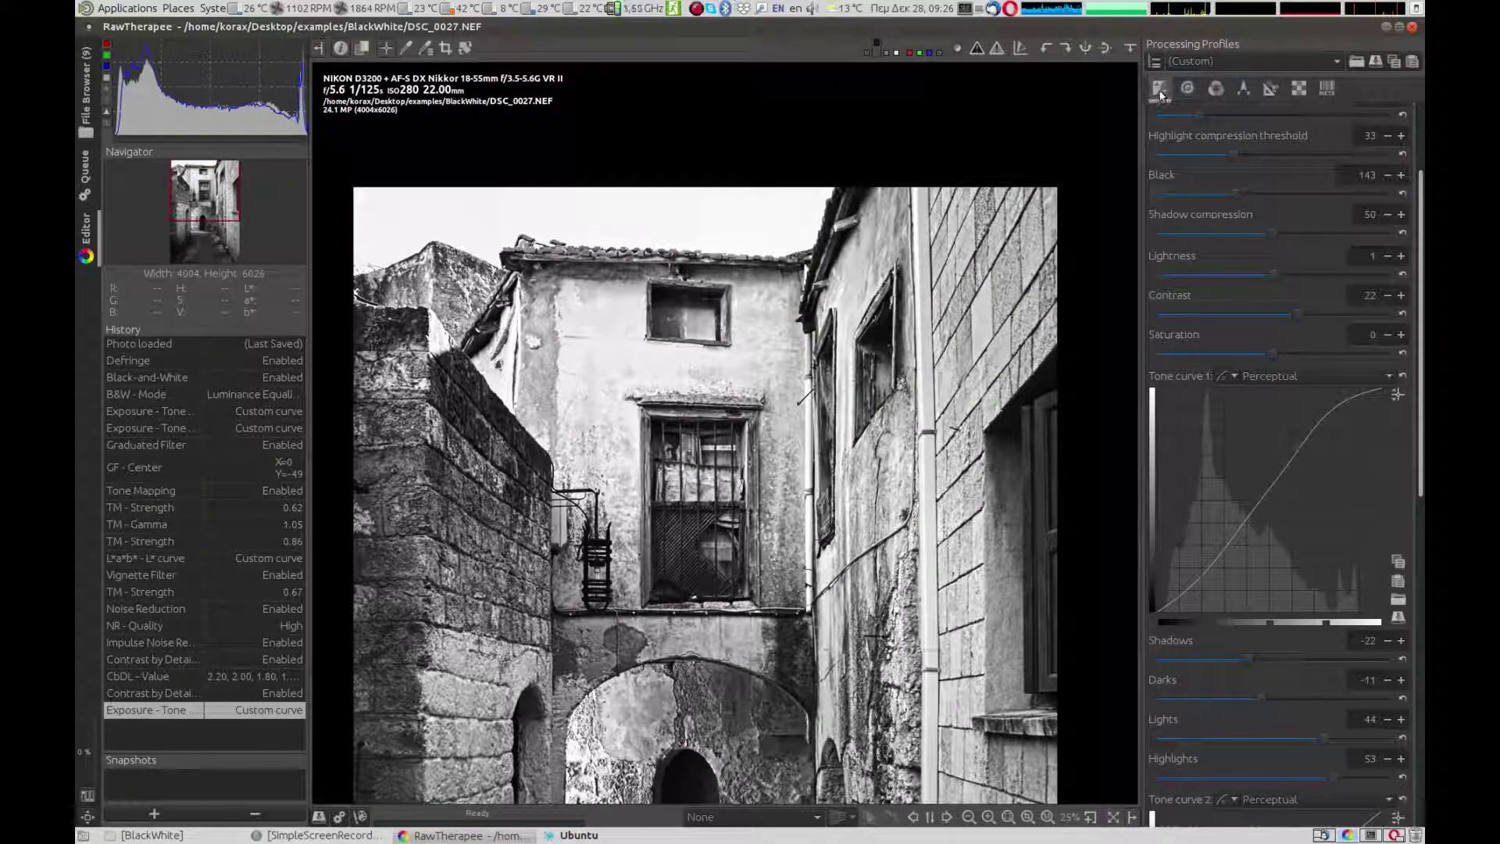
{"action": "scroll", "coordinate": [1164, 508], "scroll_direction": "down", "scroll_amount": 5}
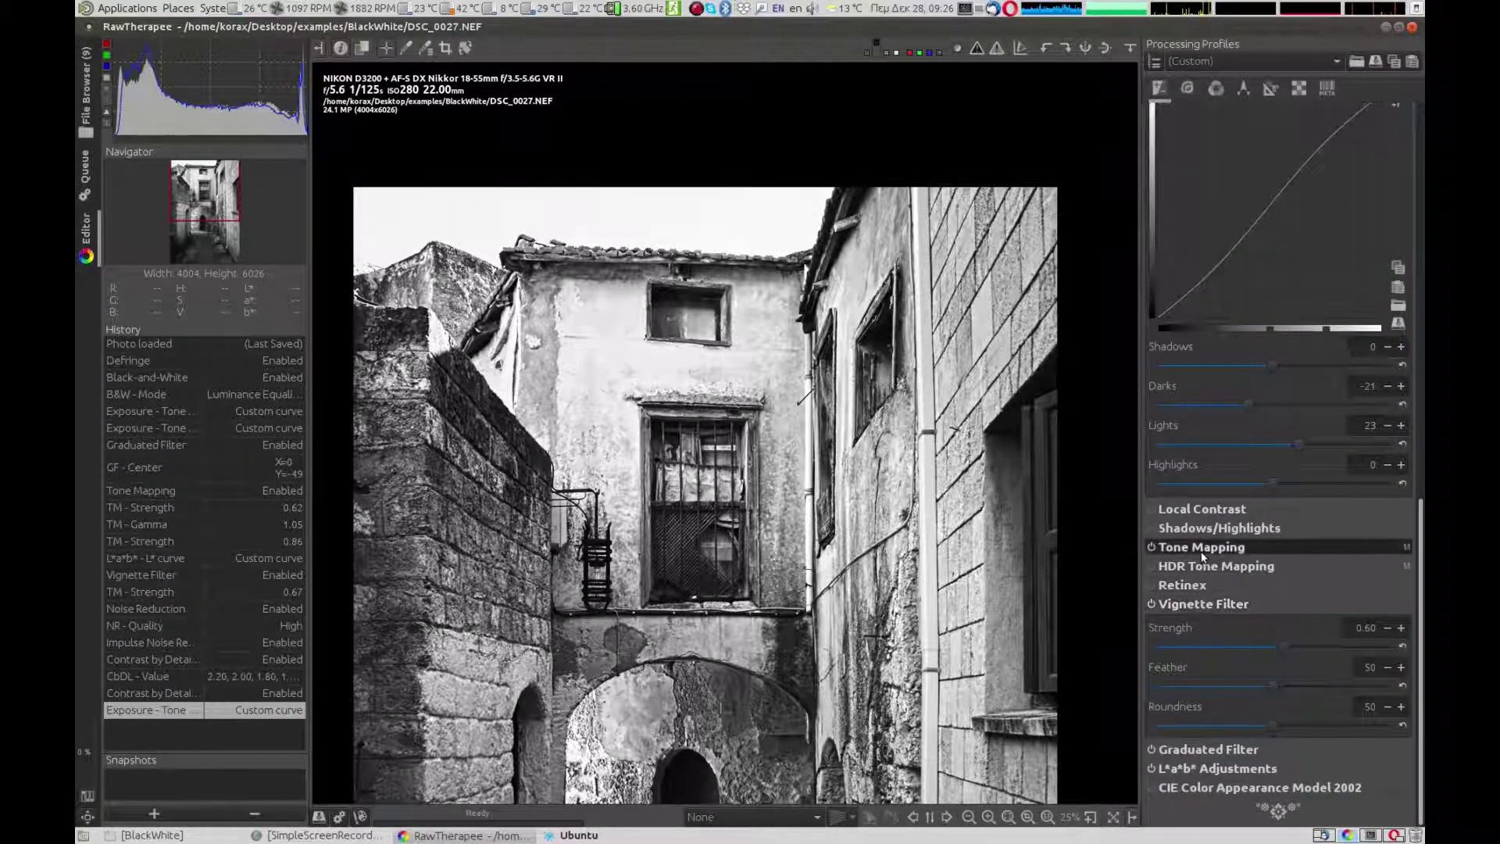
Expand Graduated Filter and raise its Strength from 0.60 to 1.47
{"action": "left_click", "coordinate": [1205, 750]}
{"action": "scroll", "coordinate": [1205, 750], "scroll_direction": "down", "scroll_amount": 4}
{"action": "scroll", "coordinate": [1066, 634], "scroll_direction": "down", "scroll_amount": 1}
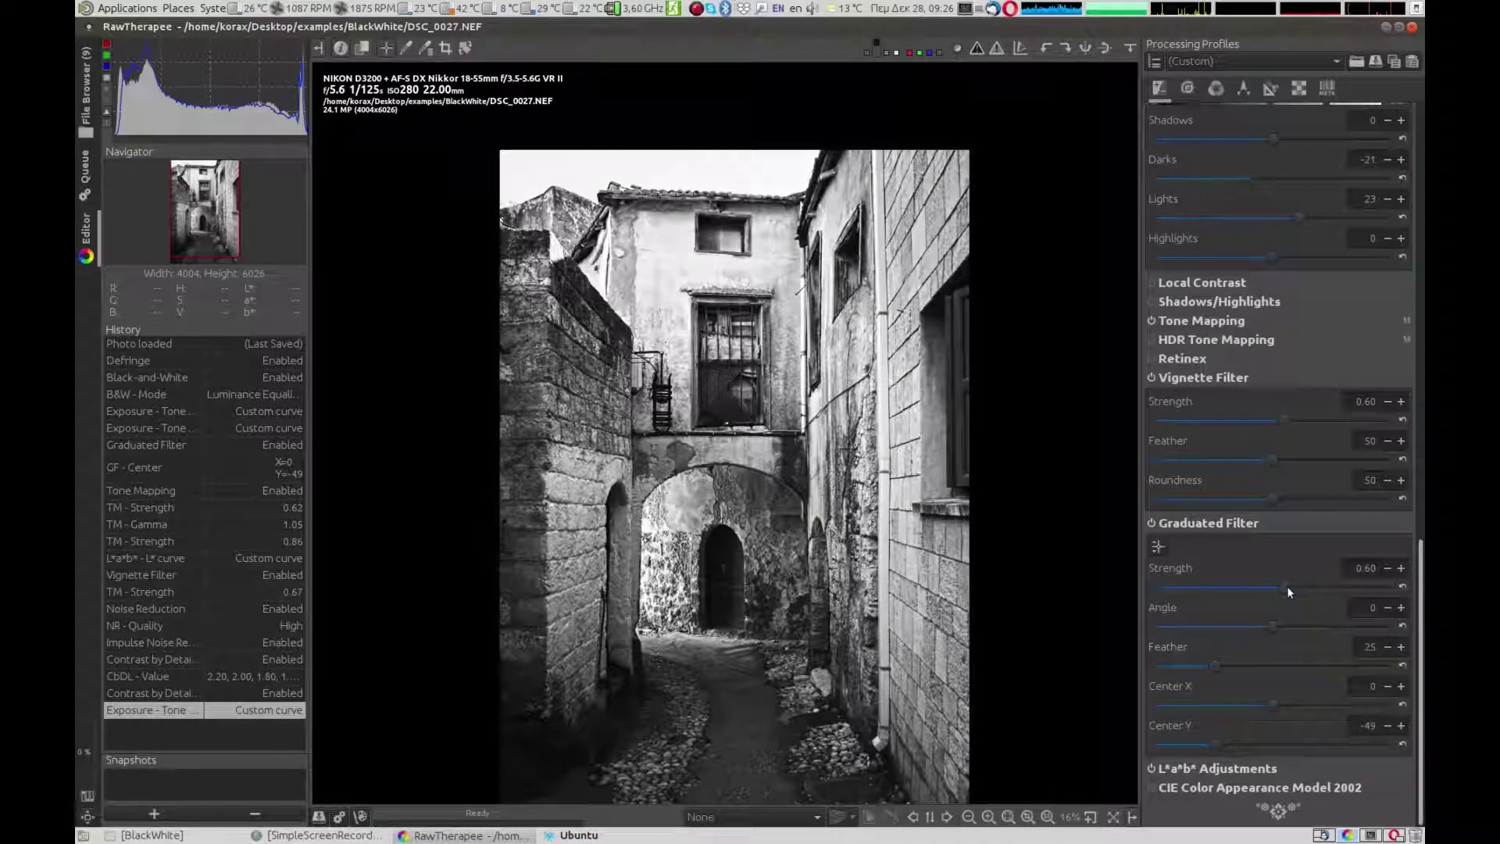
{"action": "scroll", "coordinate": [1286, 586], "scroll_direction": "down", "scroll_amount": 4}
{"action": "left_click_drag", "start_coordinate": [1283, 584], "coordinate": [1303, 584]}
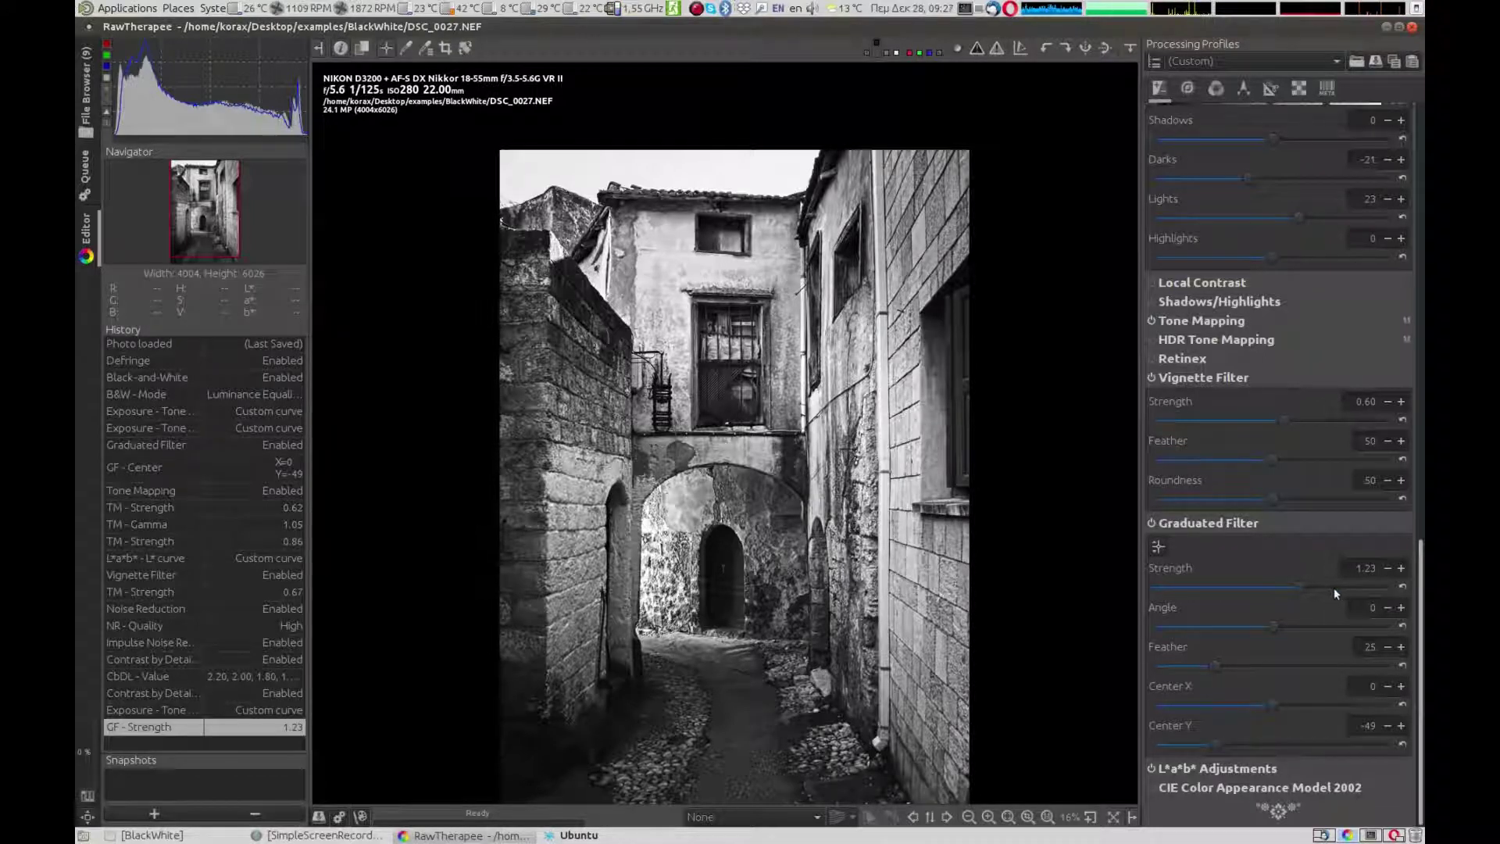
{"action": "left_click_drag", "start_coordinate": [1304, 584], "coordinate": [1310, 584]}
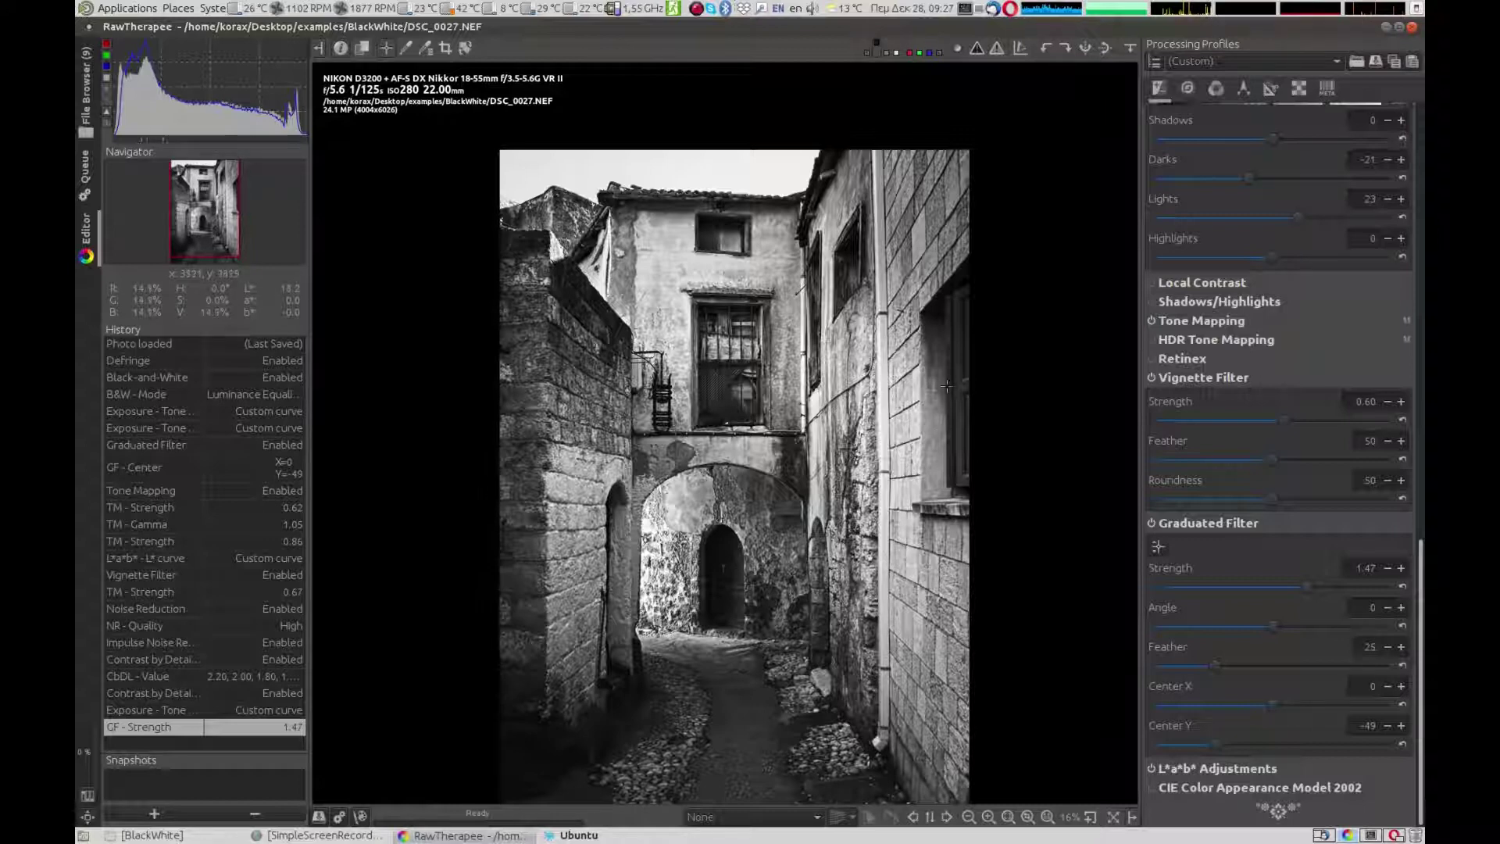
{"action": "scroll", "coordinate": [930, 430], "scroll_direction": "up", "scroll_amount": 1}
On the Detail tab, enable Wavelet Levels and Contrast, boosting the levels to 18 down to 6
{"action": "scroll", "coordinate": [907, 442], "scroll_direction": "up", "scroll_amount": 2}
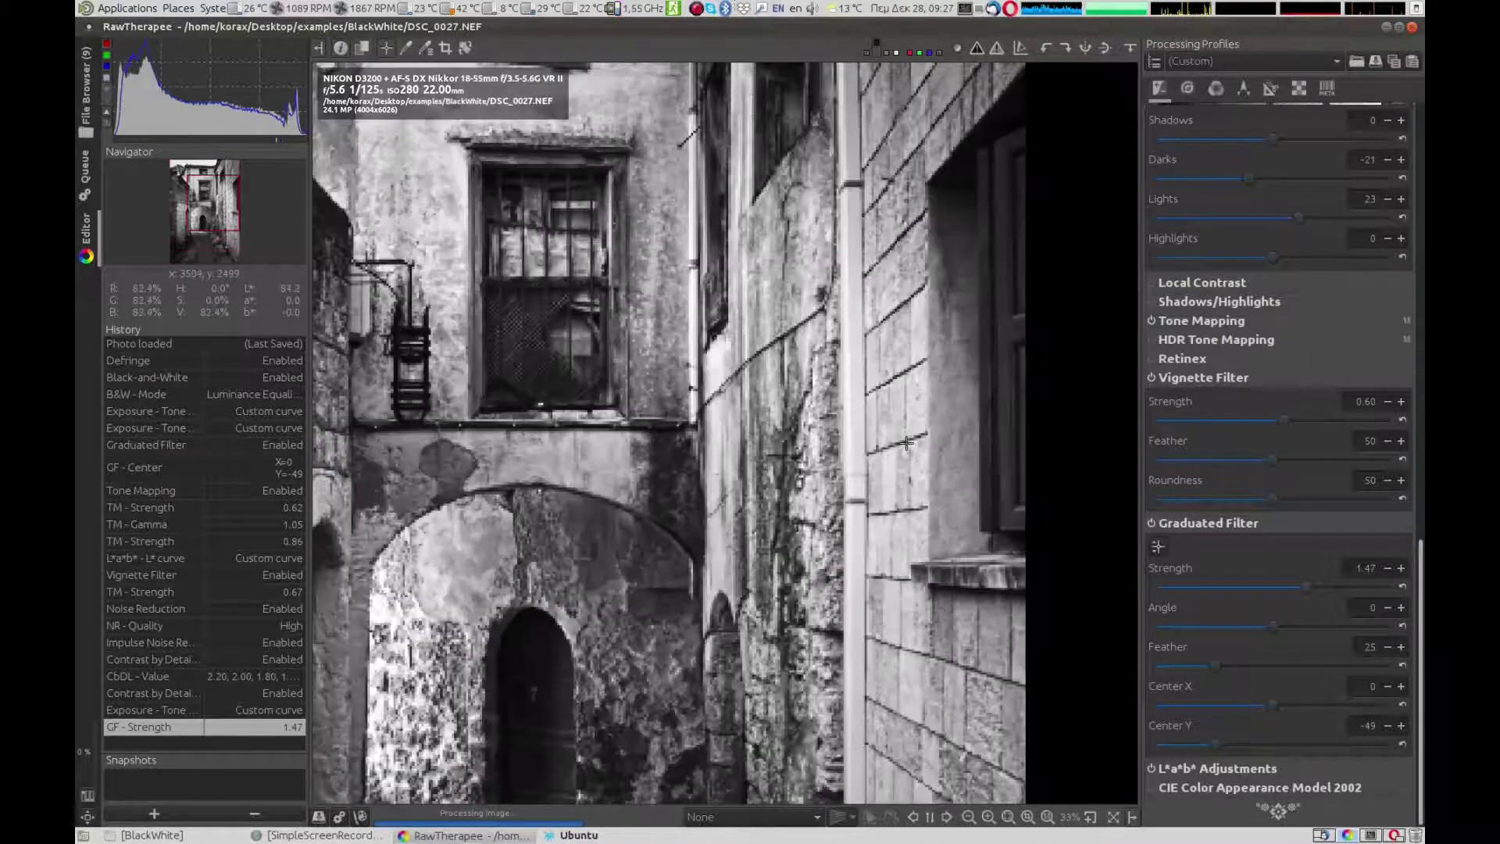
{"action": "left_click", "coordinate": [1221, 87]}
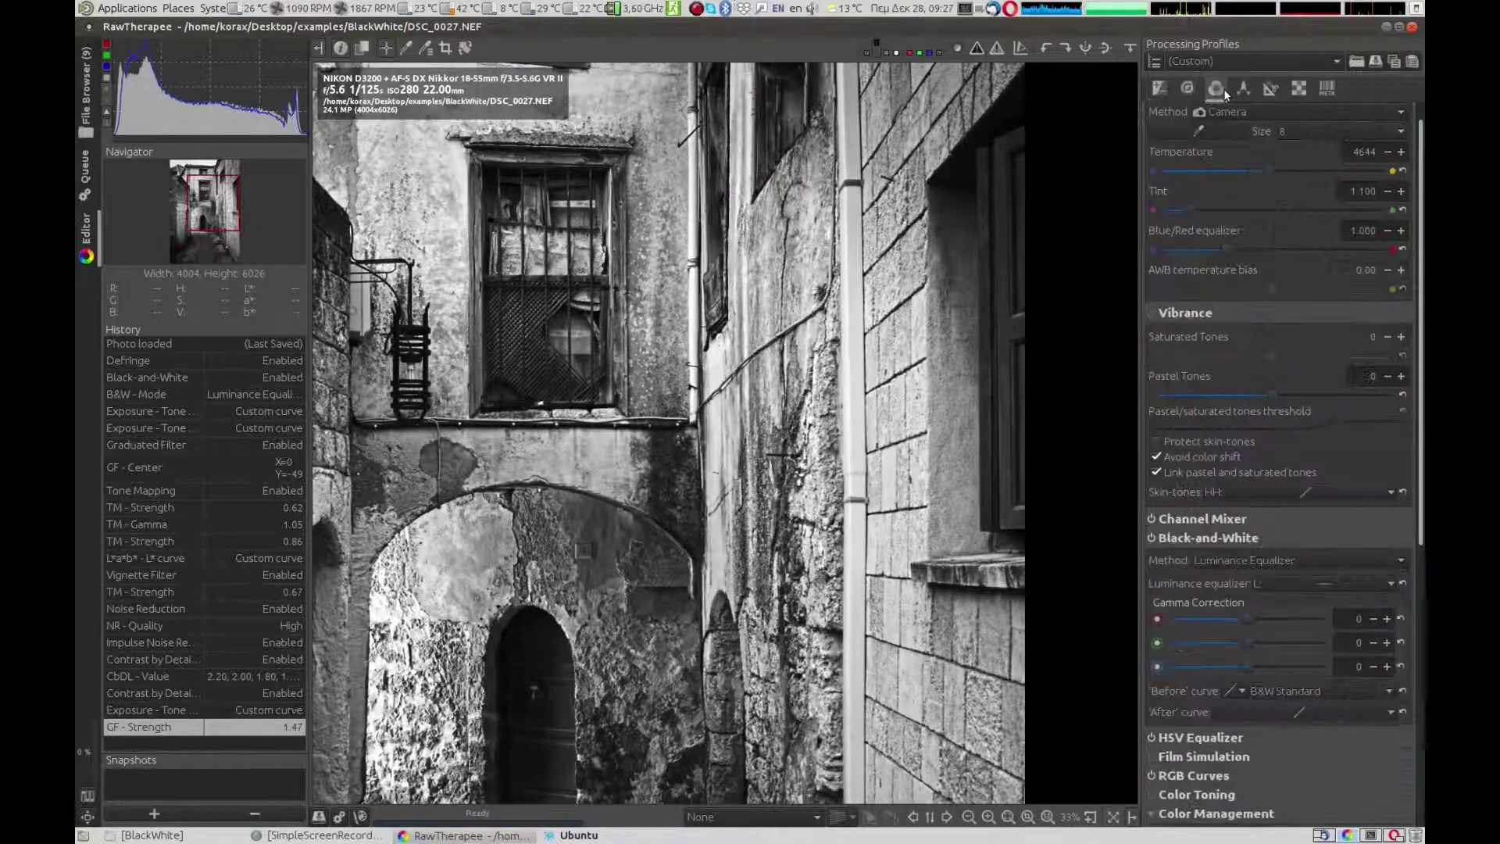
{"action": "left_click", "coordinate": [1243, 88]}
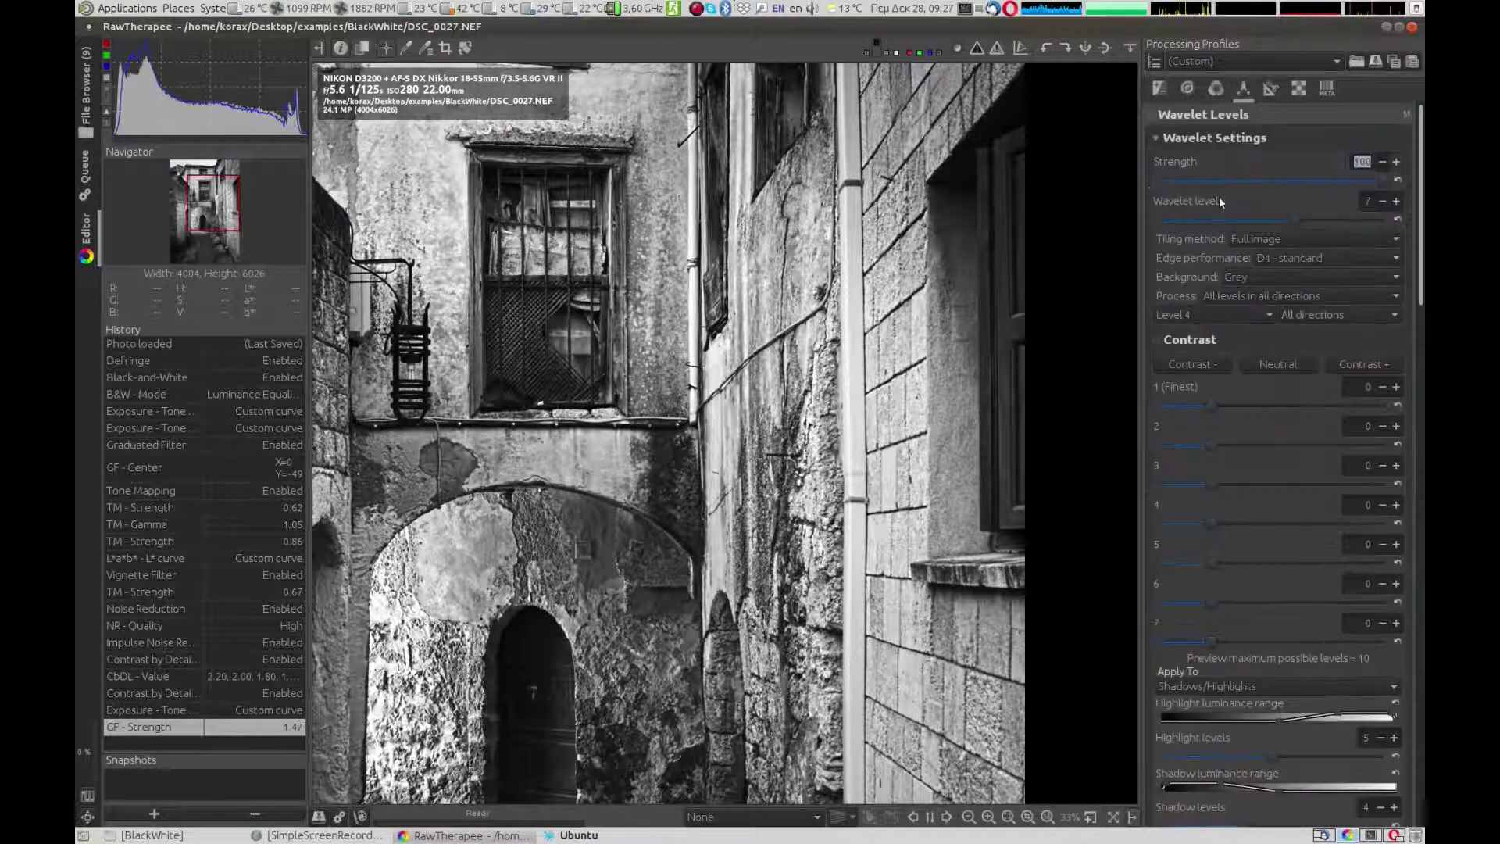
{"action": "left_click", "coordinate": [1161, 116]}
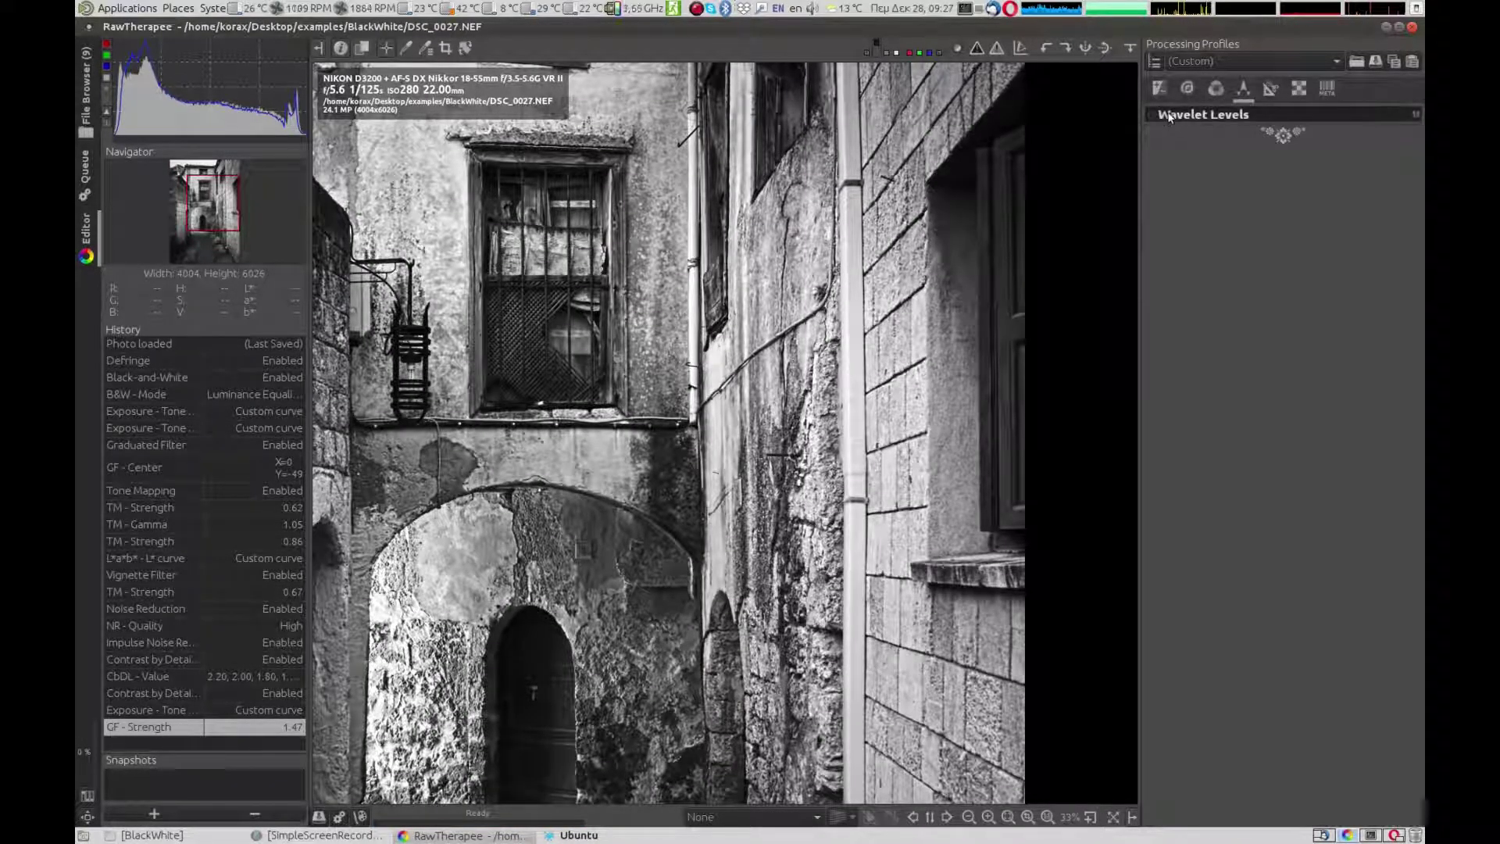
{"action": "left_click", "coordinate": [1154, 111]}
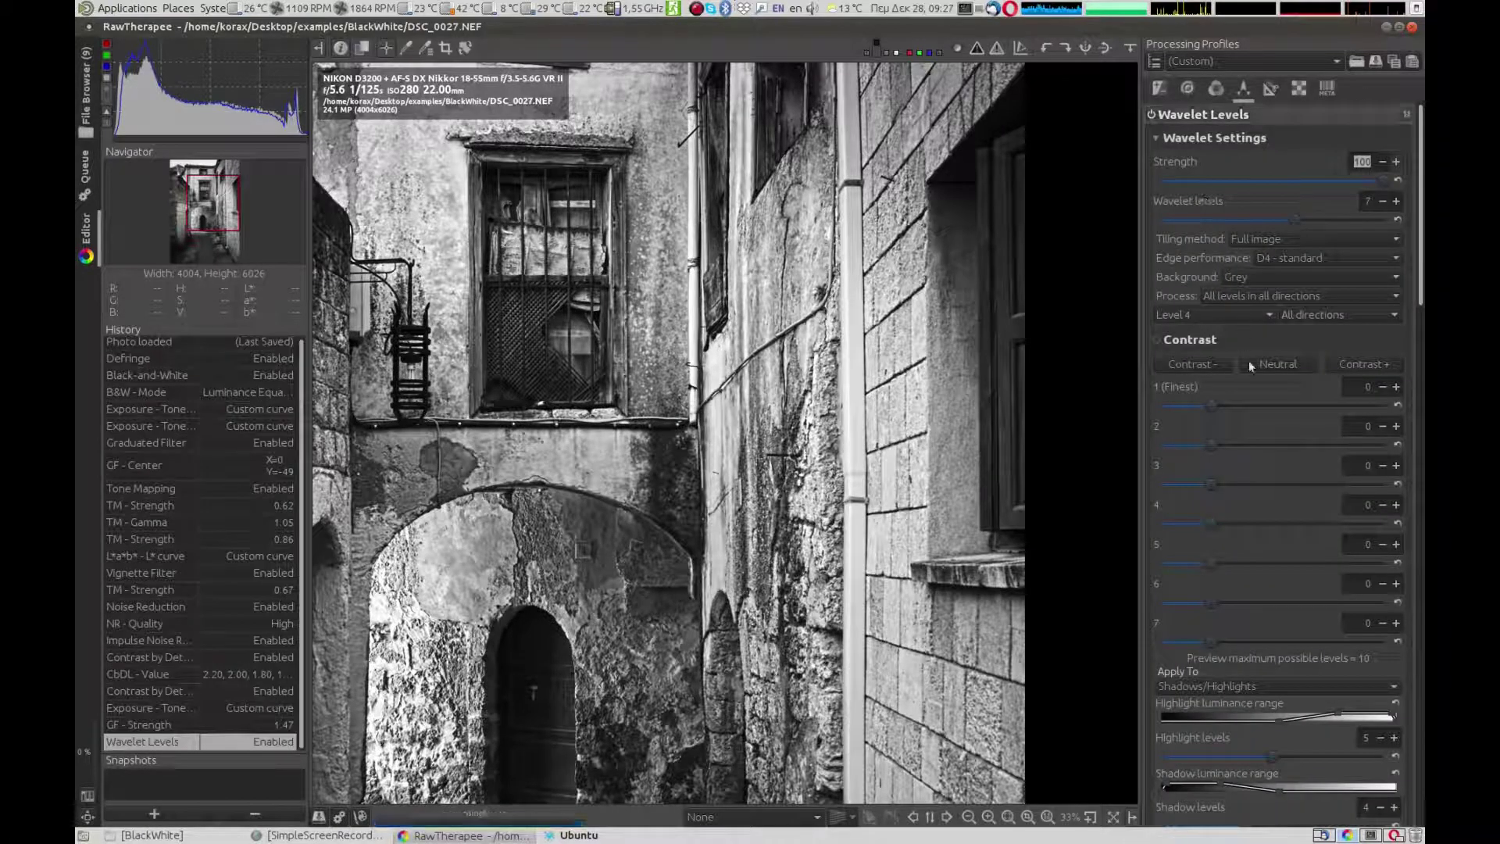
{"action": "left_click", "coordinate": [1189, 342]}
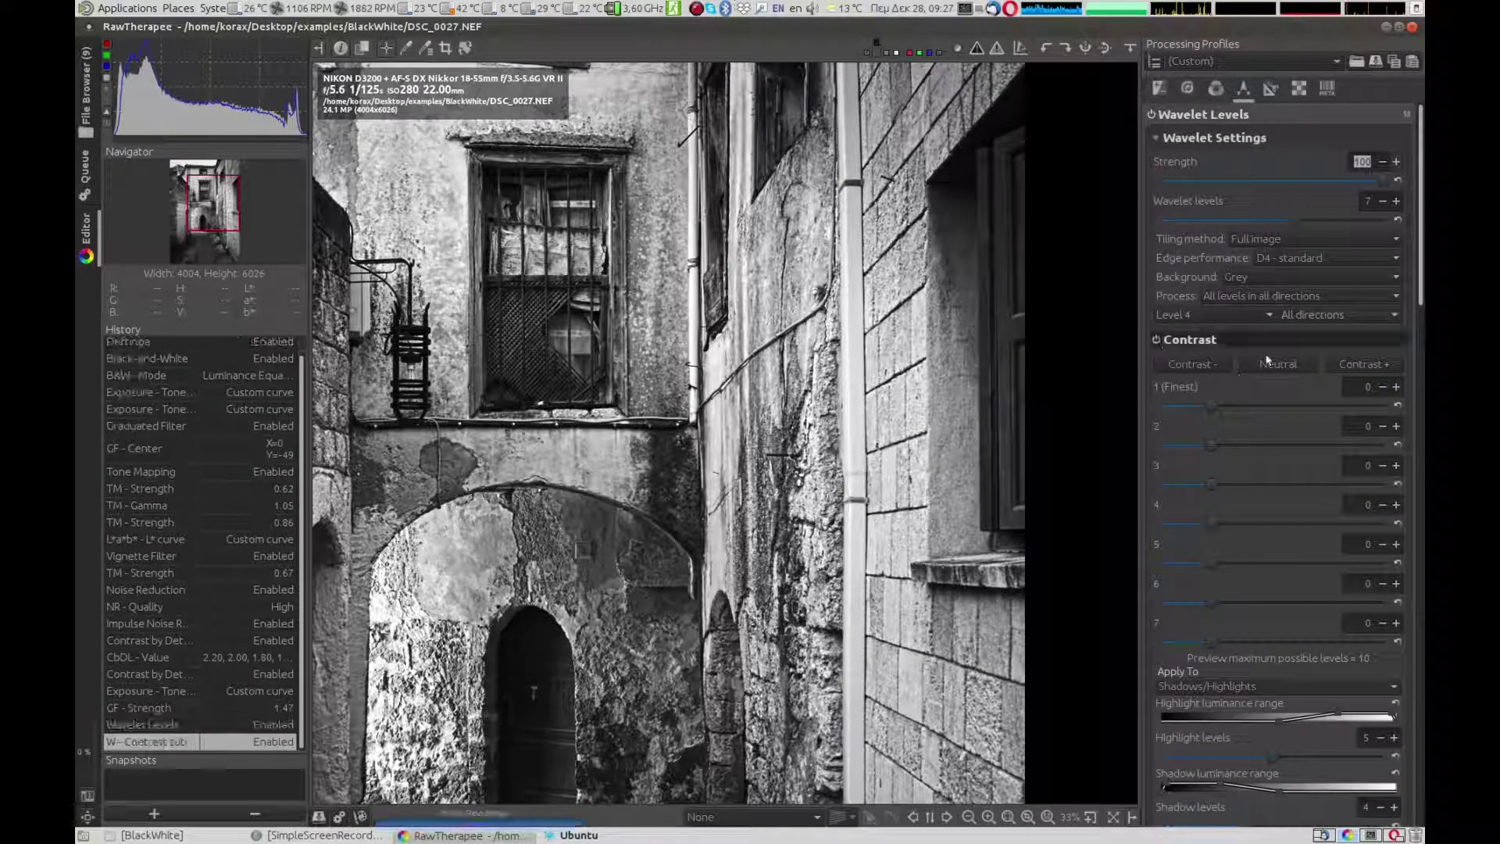
{"action": "left_click", "coordinate": [1361, 364]}
{"action": "left_click", "coordinate": [1360, 365]}
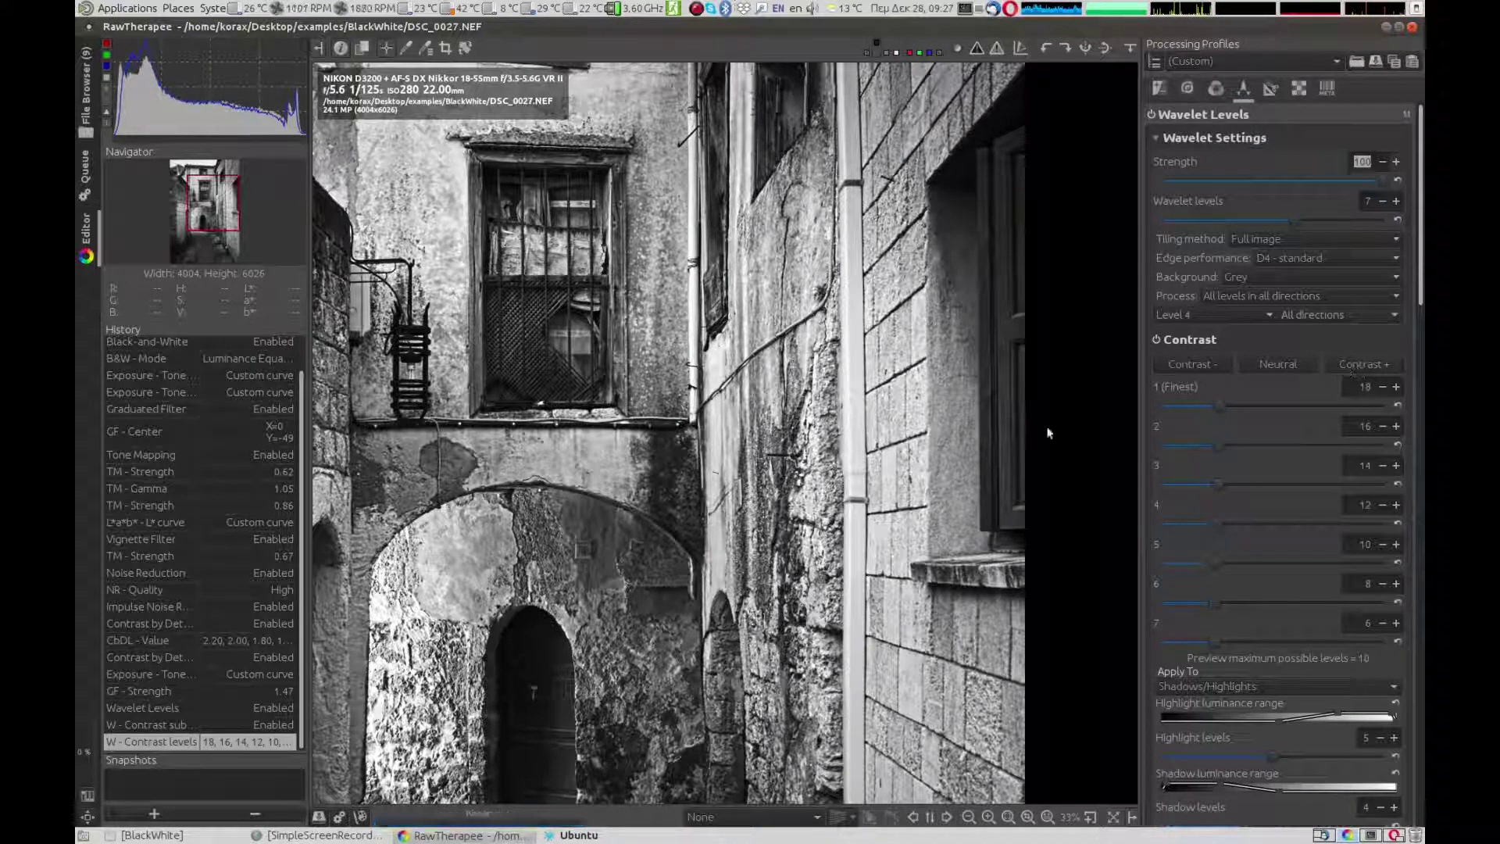
Compare wavelet contrast off and on, then boost the levels further to 36, 32, 28, 24, 20, 16, 12
{"action": "scroll", "coordinate": [931, 486], "scroll_direction": "up", "scroll_amount": 1}
{"action": "scroll", "coordinate": [931, 487], "scroll_direction": "up", "scroll_amount": 1}
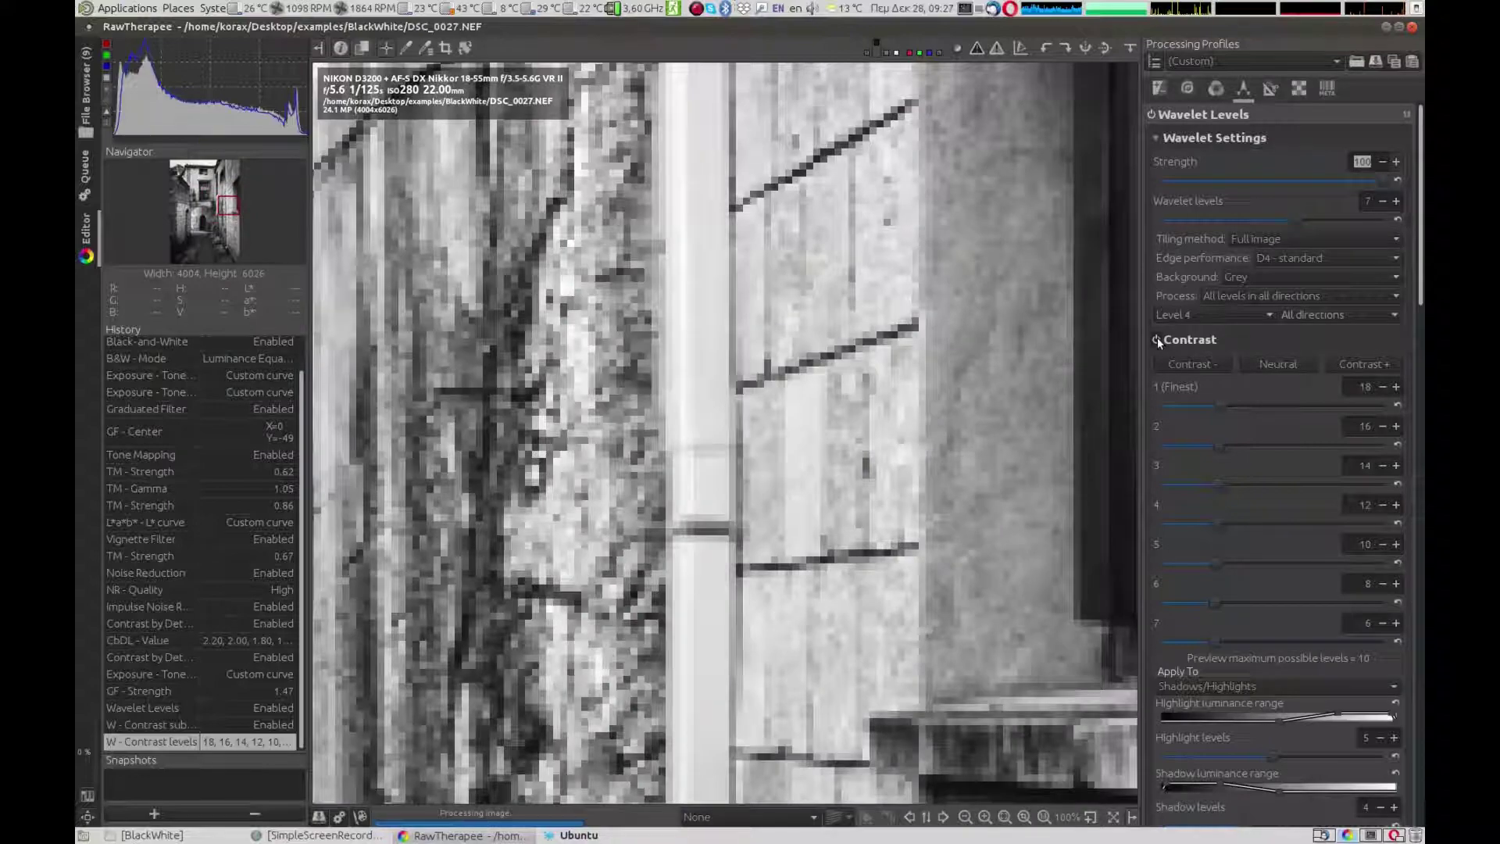
{"action": "left_click", "coordinate": [1156, 339]}
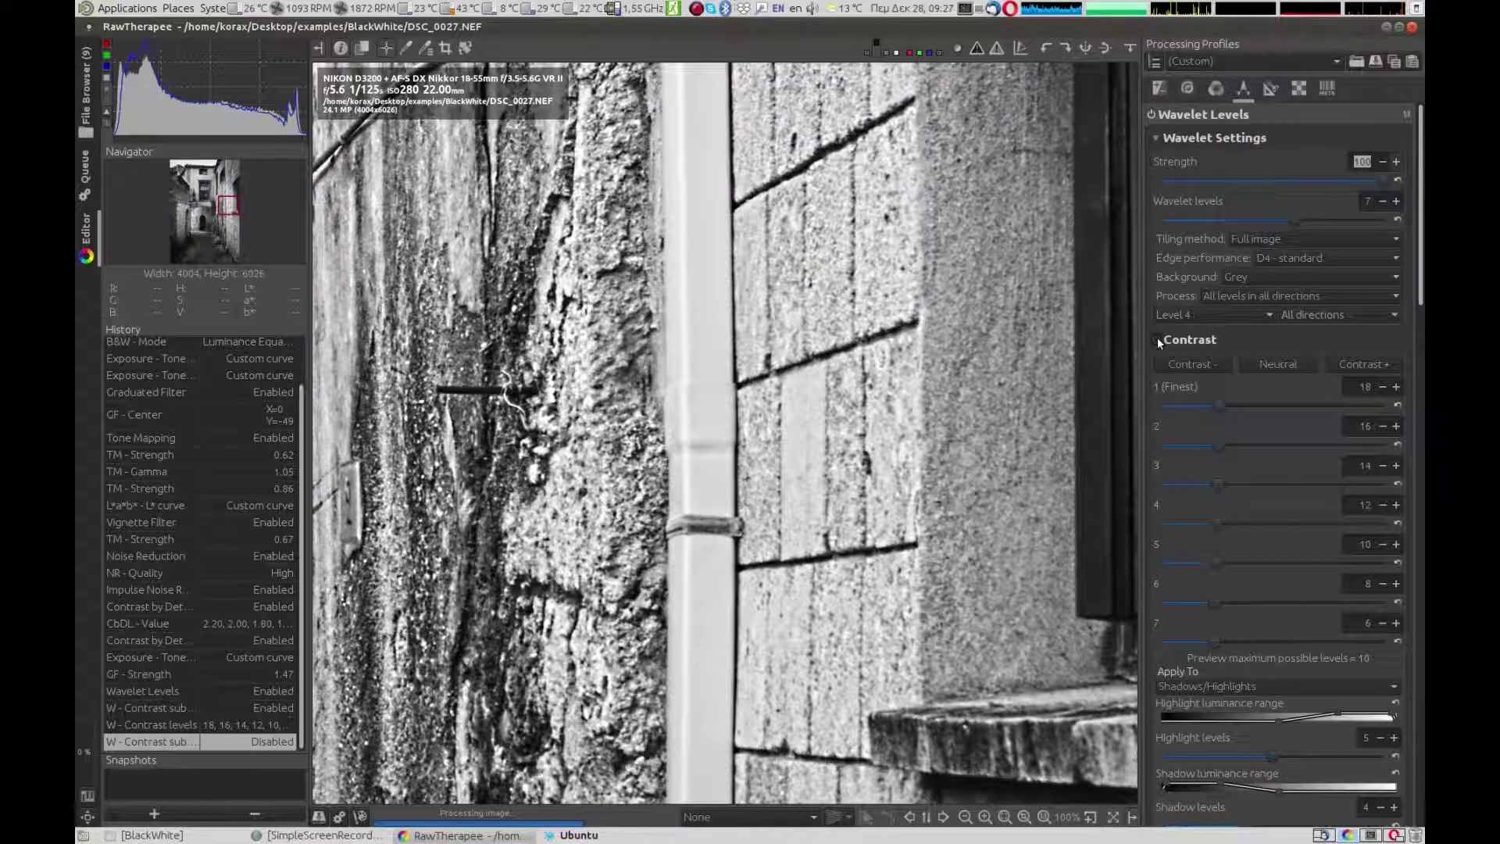
{"action": "left_click", "coordinate": [1157, 340]}
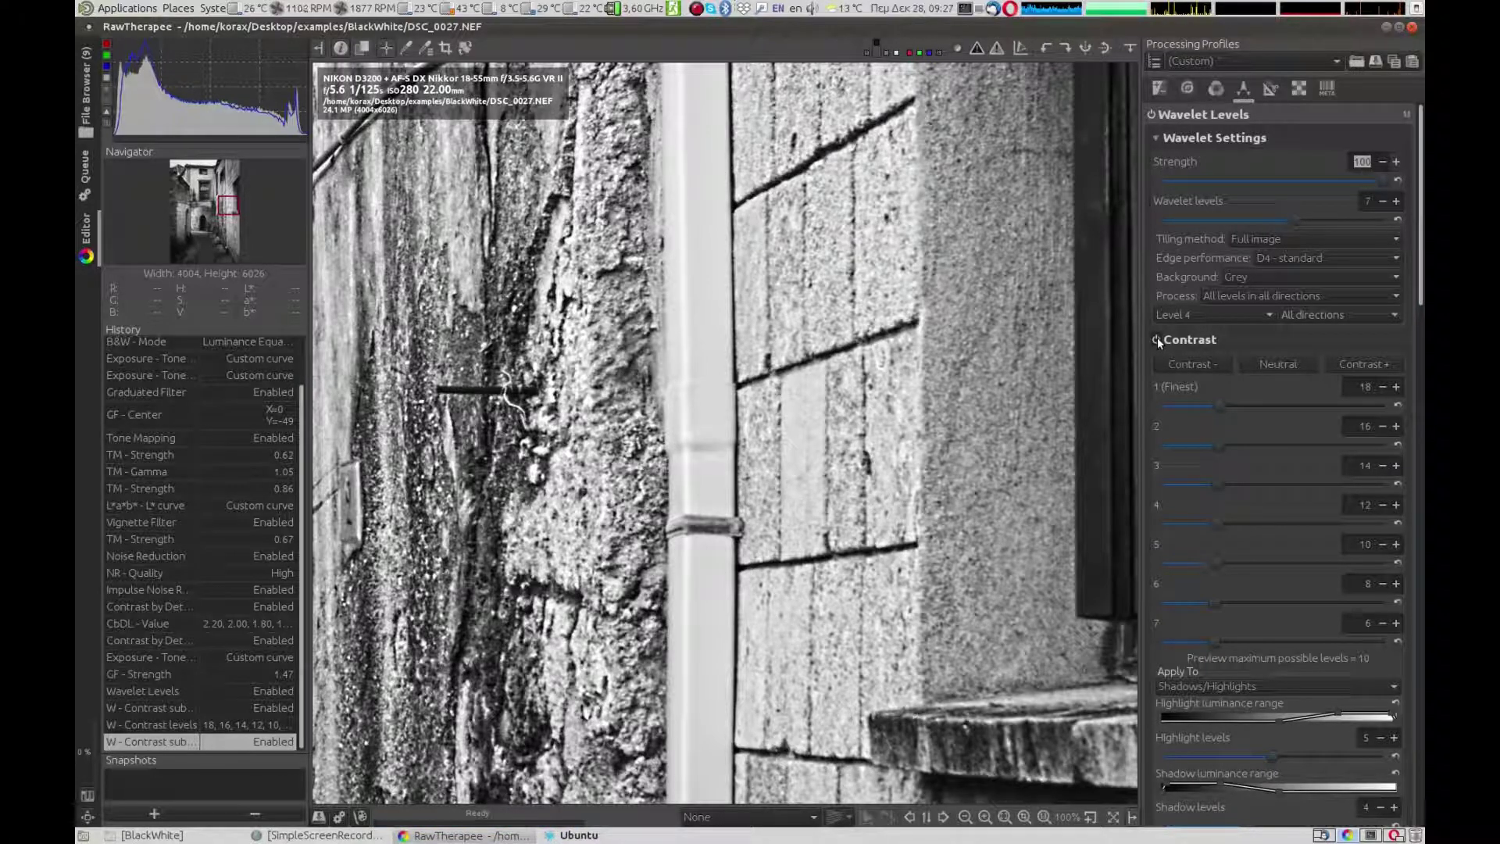
{"action": "left_click", "coordinate": [1352, 367]}
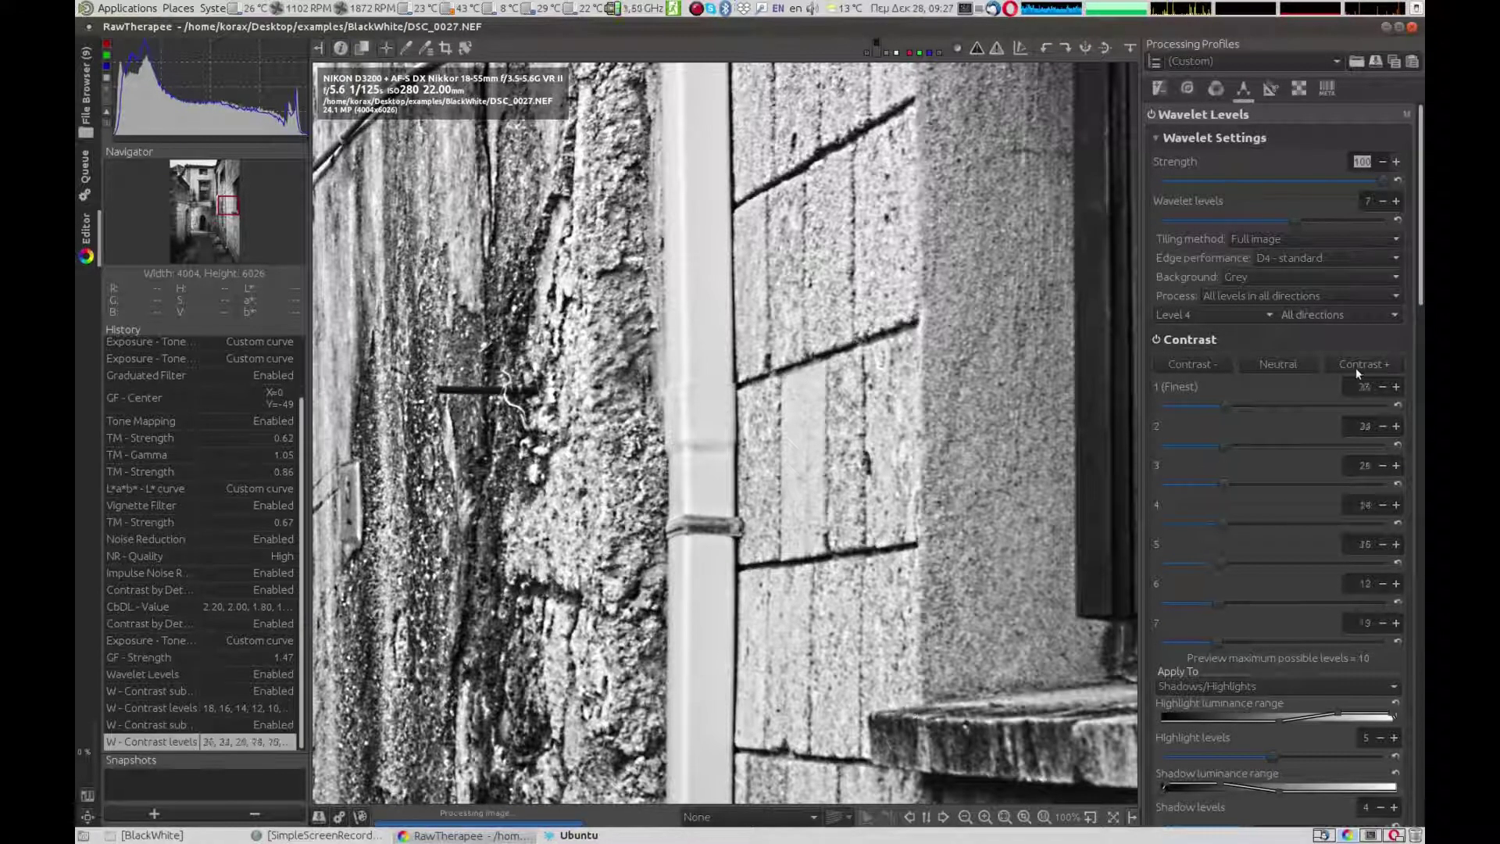
{"action": "left_click", "coordinate": [1353, 367]}
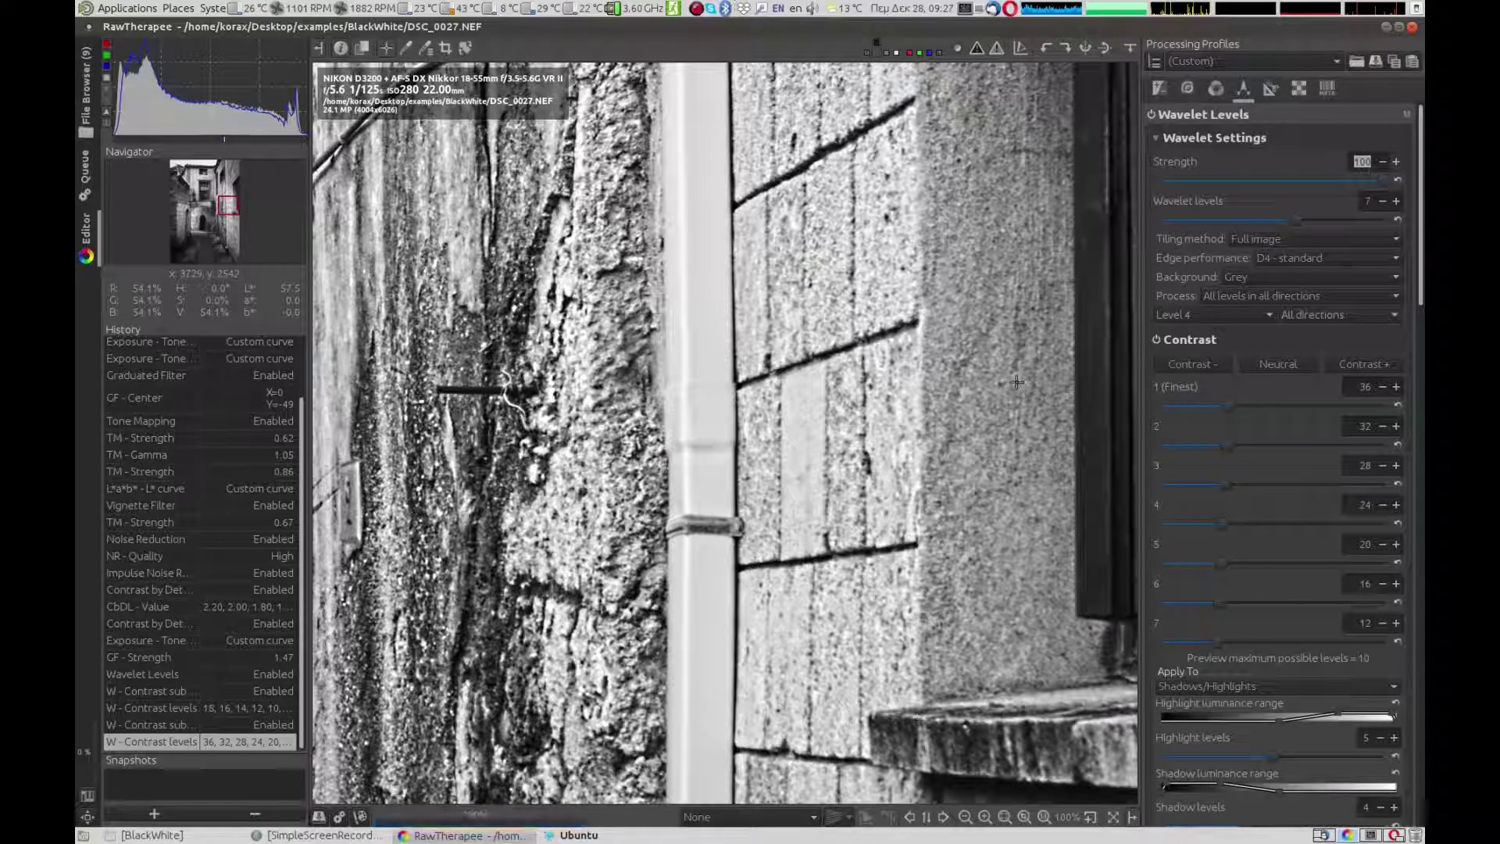
{"action": "scroll", "coordinate": [1016, 382], "scroll_direction": "down", "scroll_amount": 1}
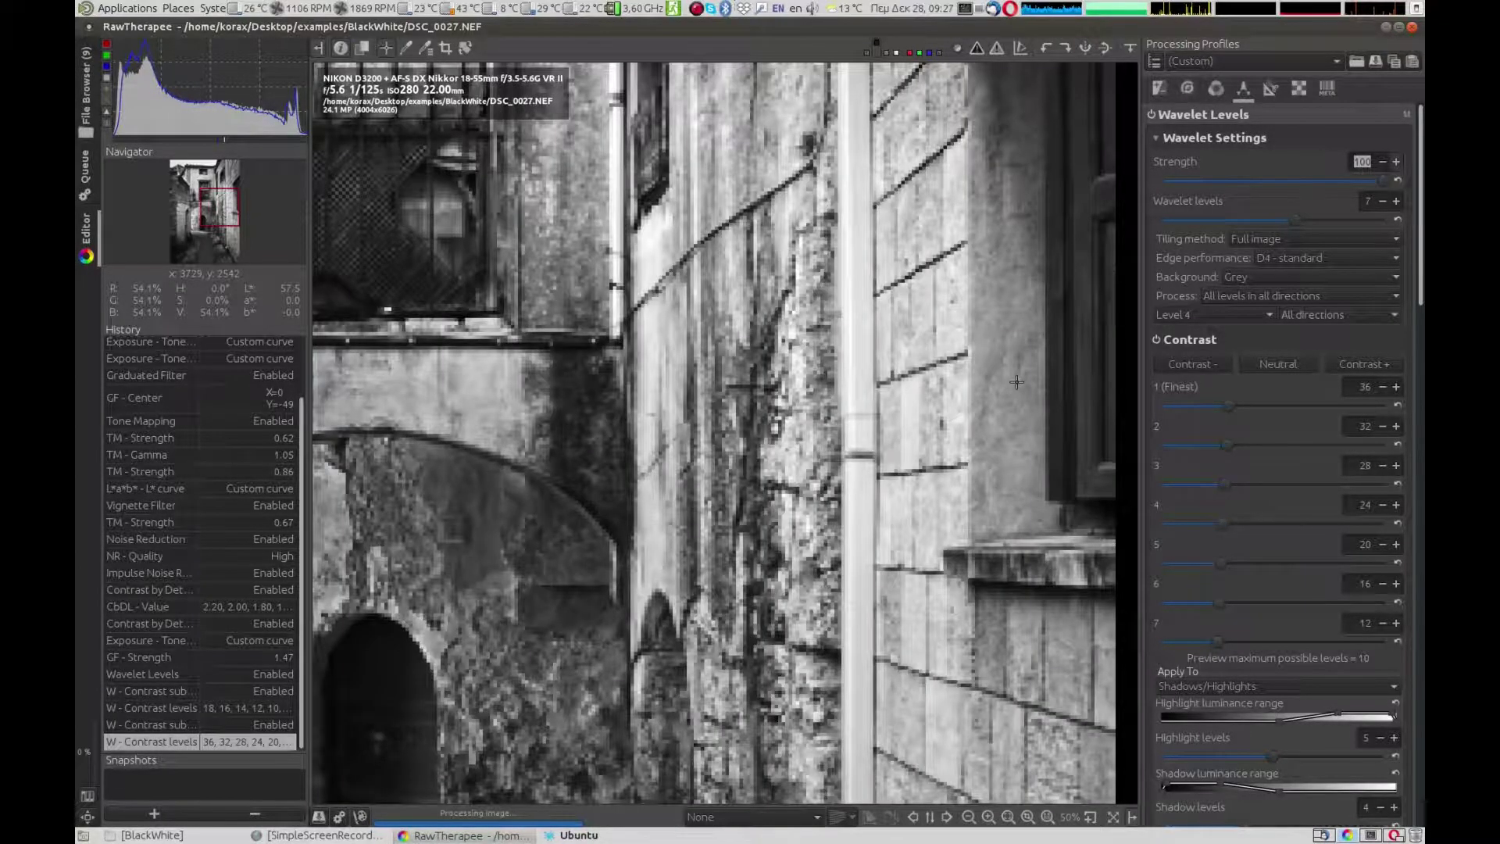
{"action": "scroll", "coordinate": [1016, 382], "scroll_direction": "down", "scroll_amount": 1}
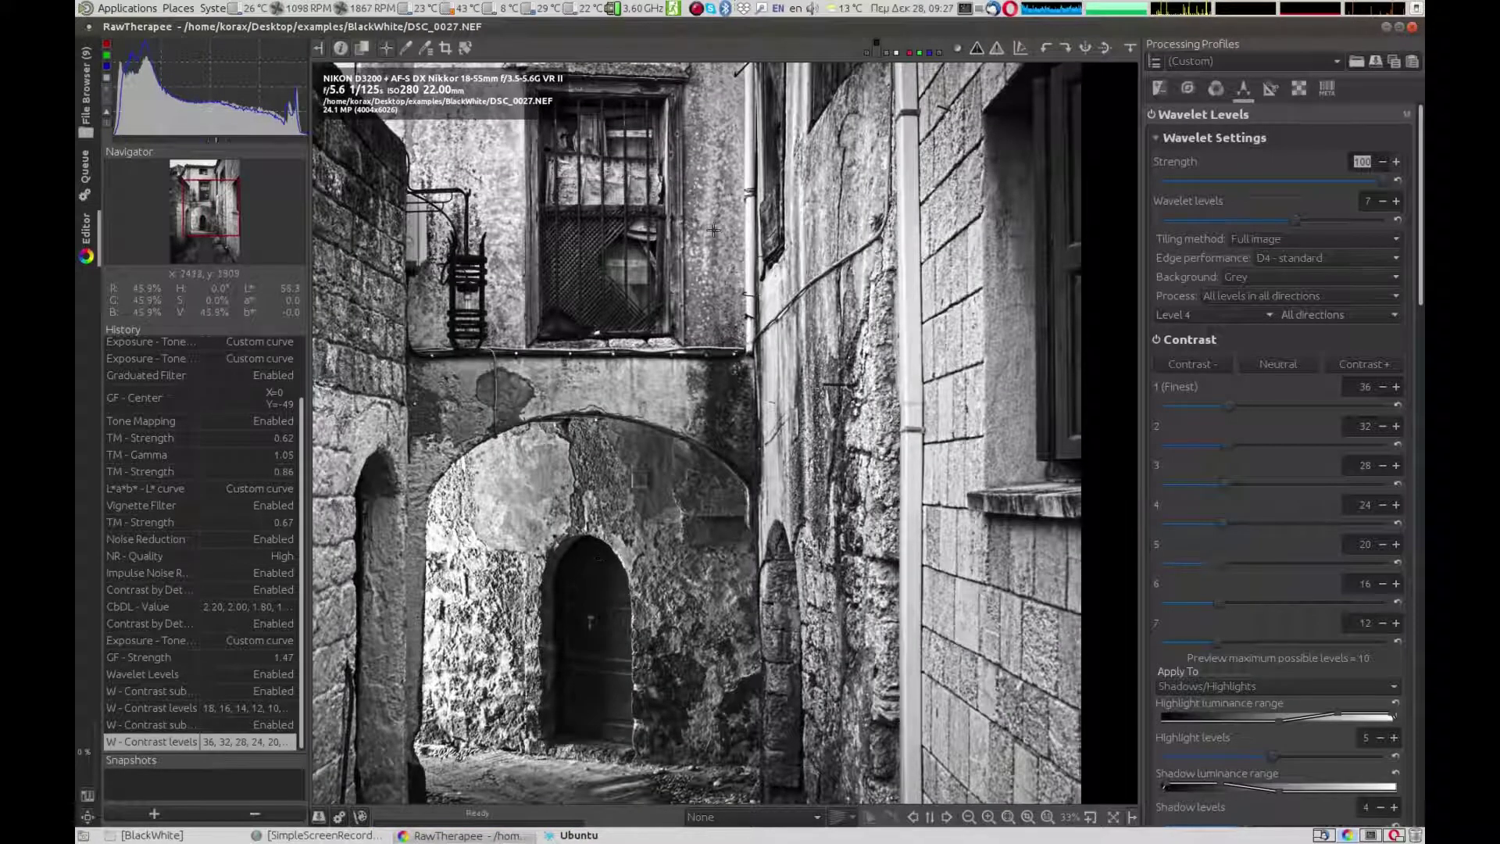
{"action": "scroll", "coordinate": [713, 228], "scroll_direction": "up", "scroll_amount": 4}
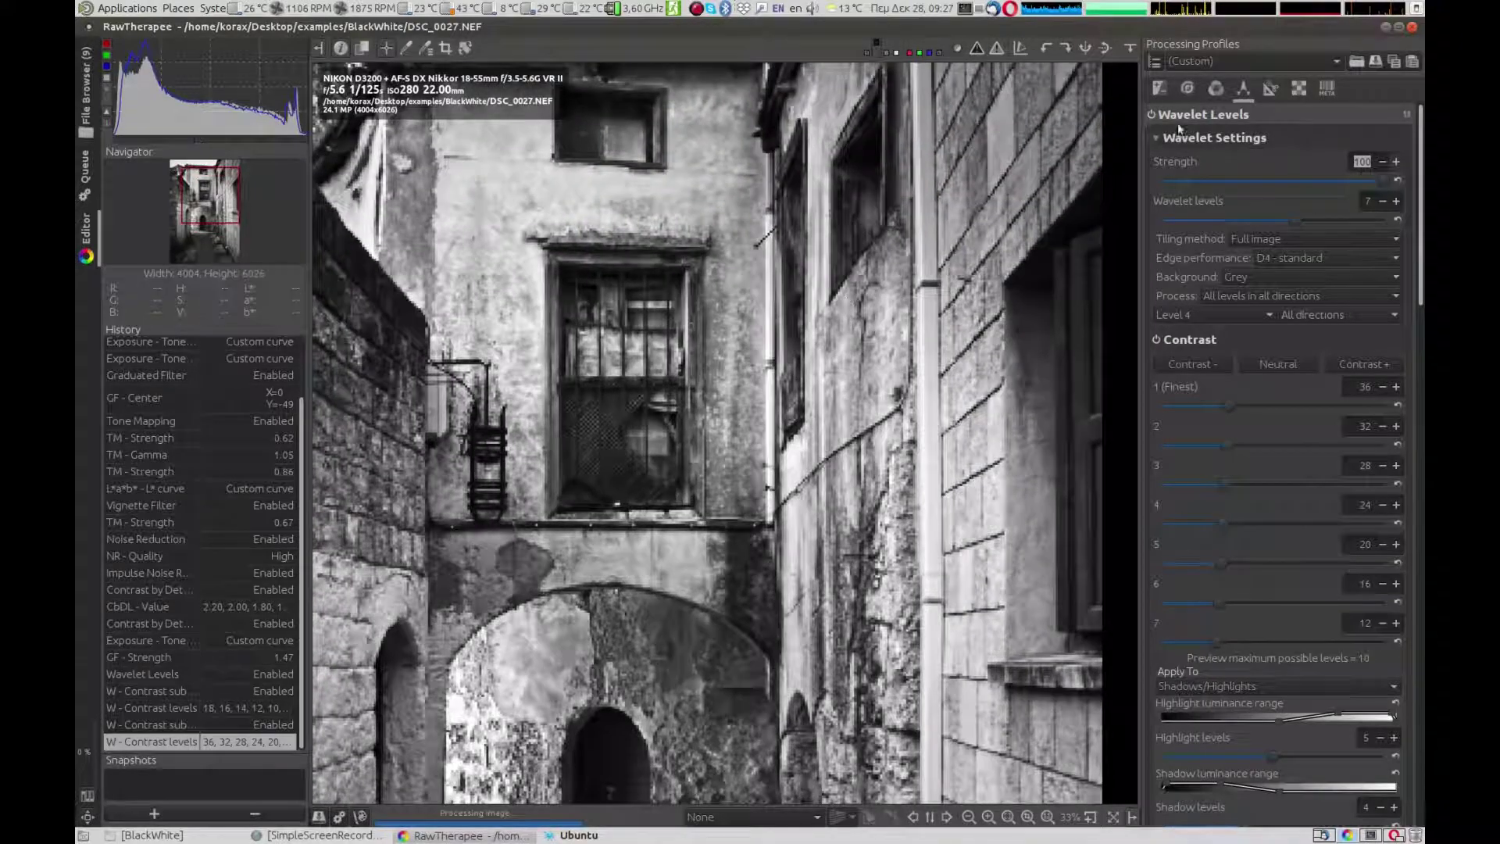
On the Exposure tab, raise Exposure compensation from 0.77 to 0.99
{"action": "left_click", "coordinate": [1159, 87]}
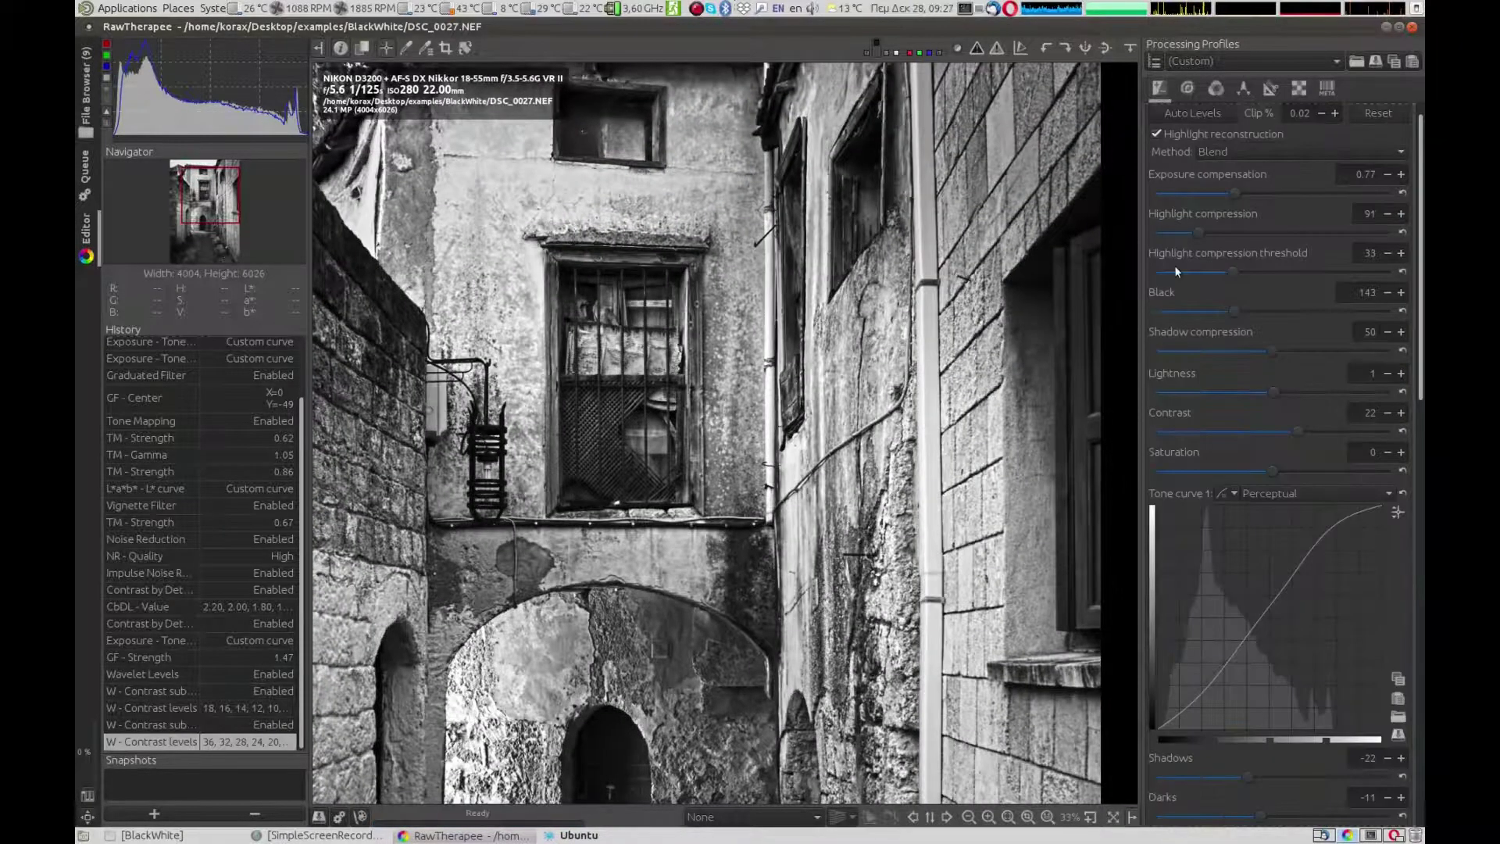
{"action": "scroll", "coordinate": [1176, 264], "scroll_direction": "up", "scroll_amount": 1}
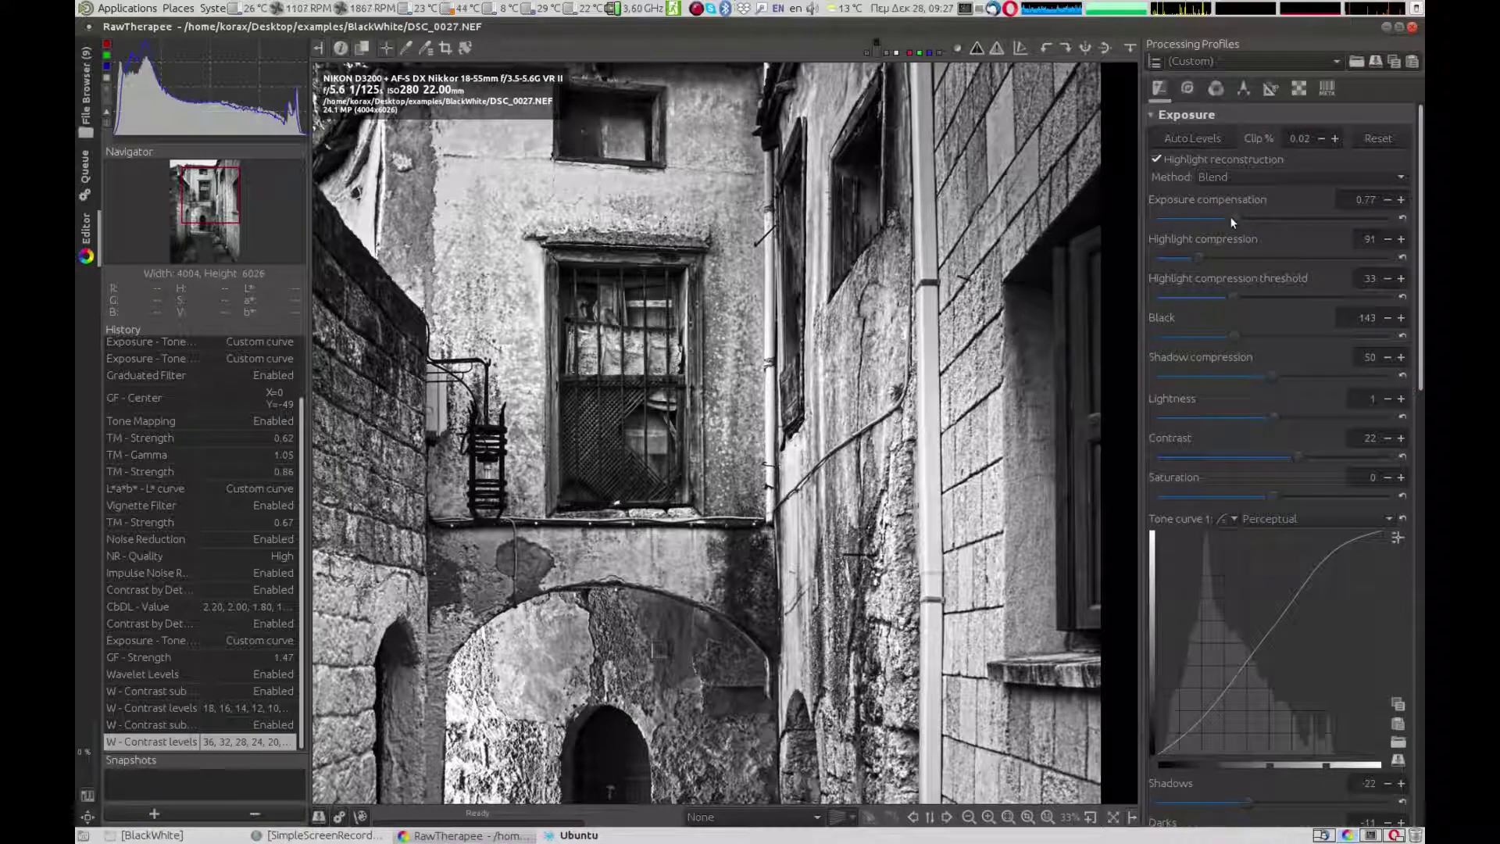
{"action": "left_click_drag", "start_coordinate": [1234, 218], "coordinate": [1239, 219]}
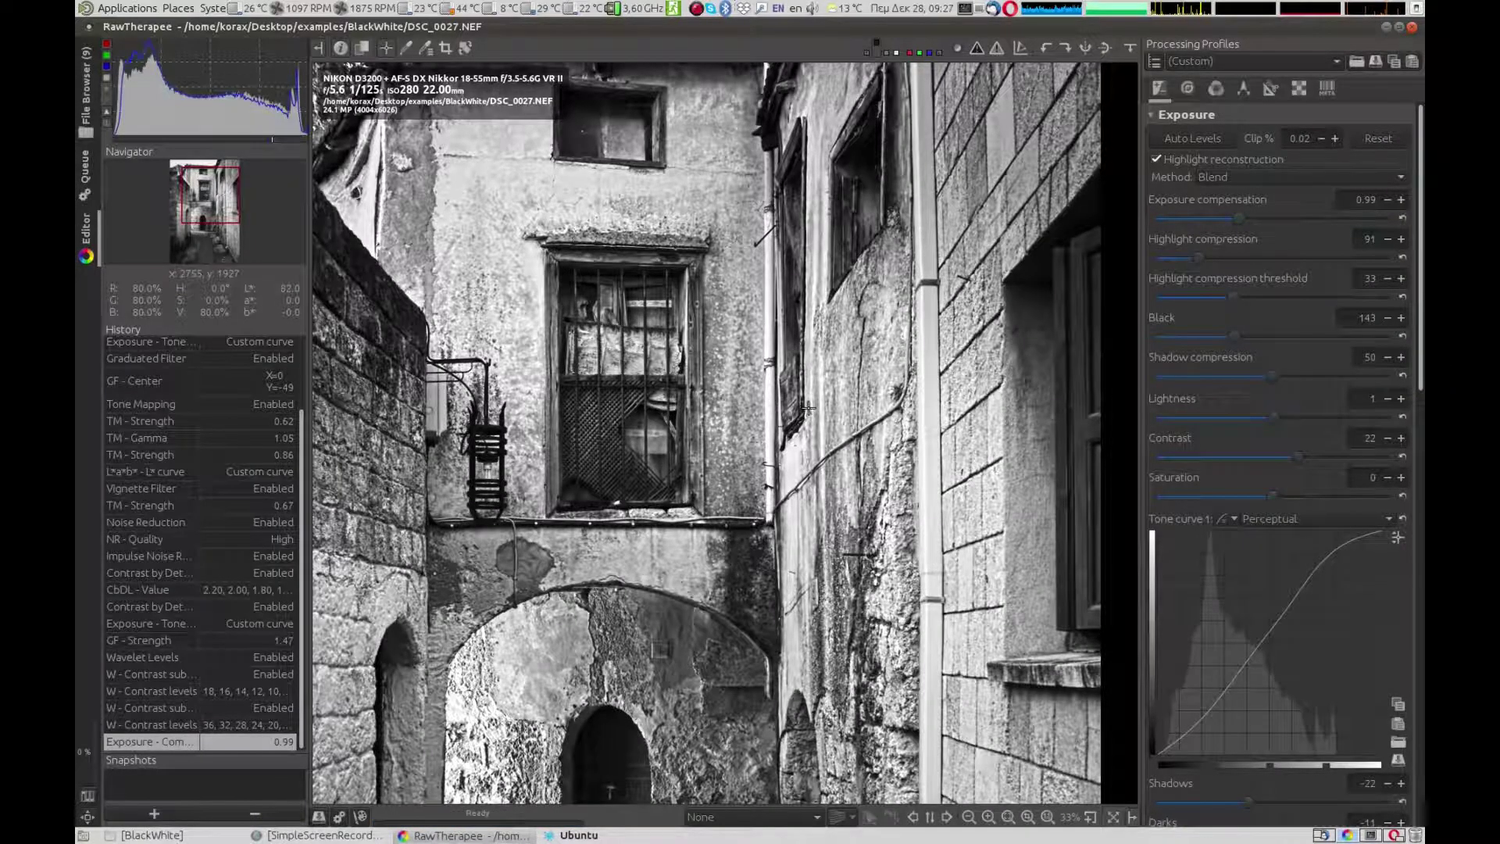
{"action": "scroll", "coordinate": [808, 407], "scroll_direction": "down", "scroll_amount": 1}
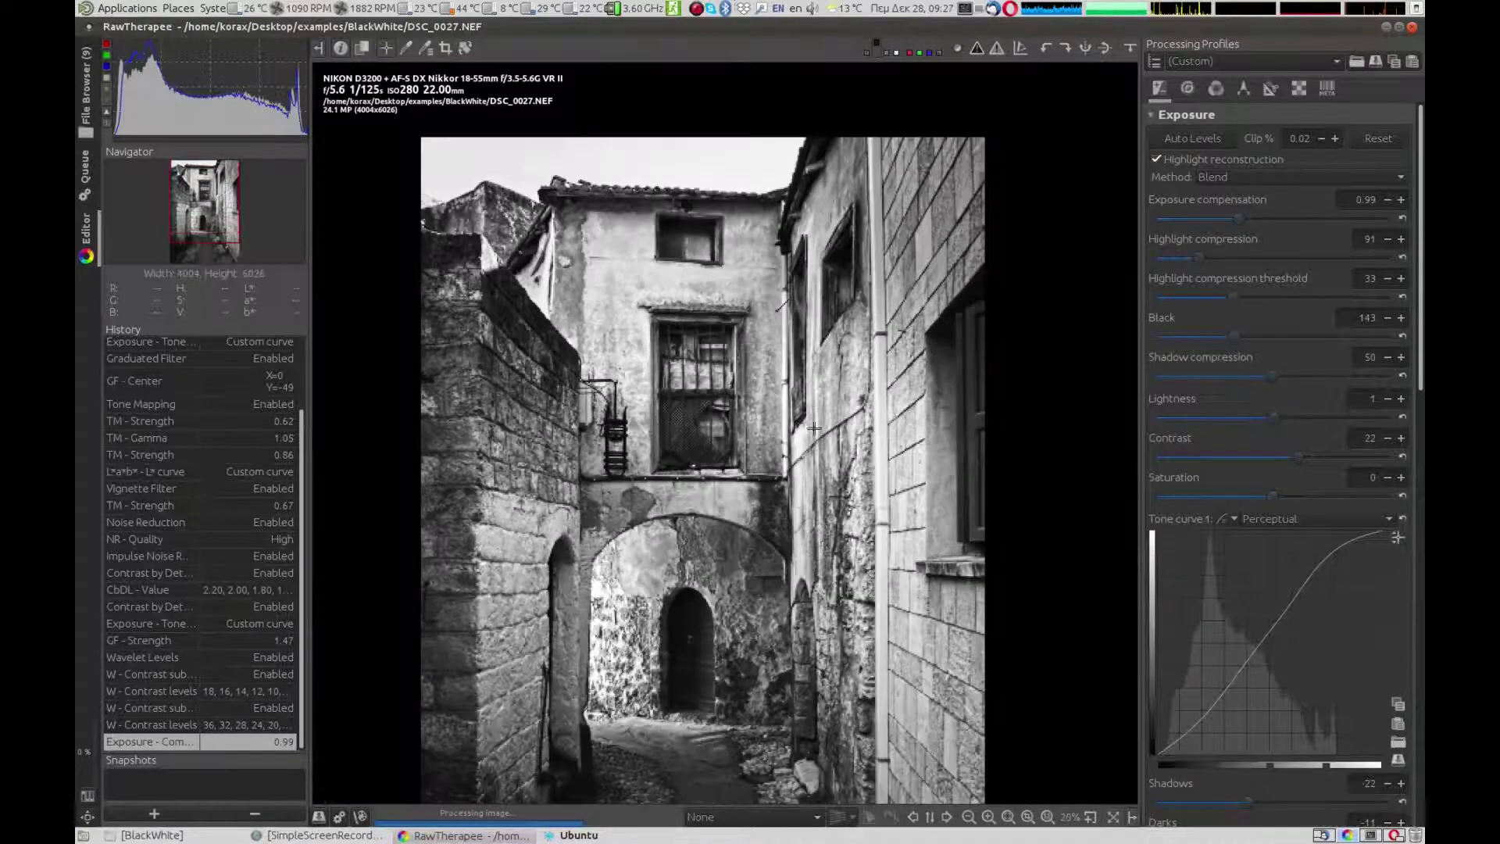
{"action": "scroll", "coordinate": [808, 407], "scroll_direction": "down", "scroll_amount": 1}
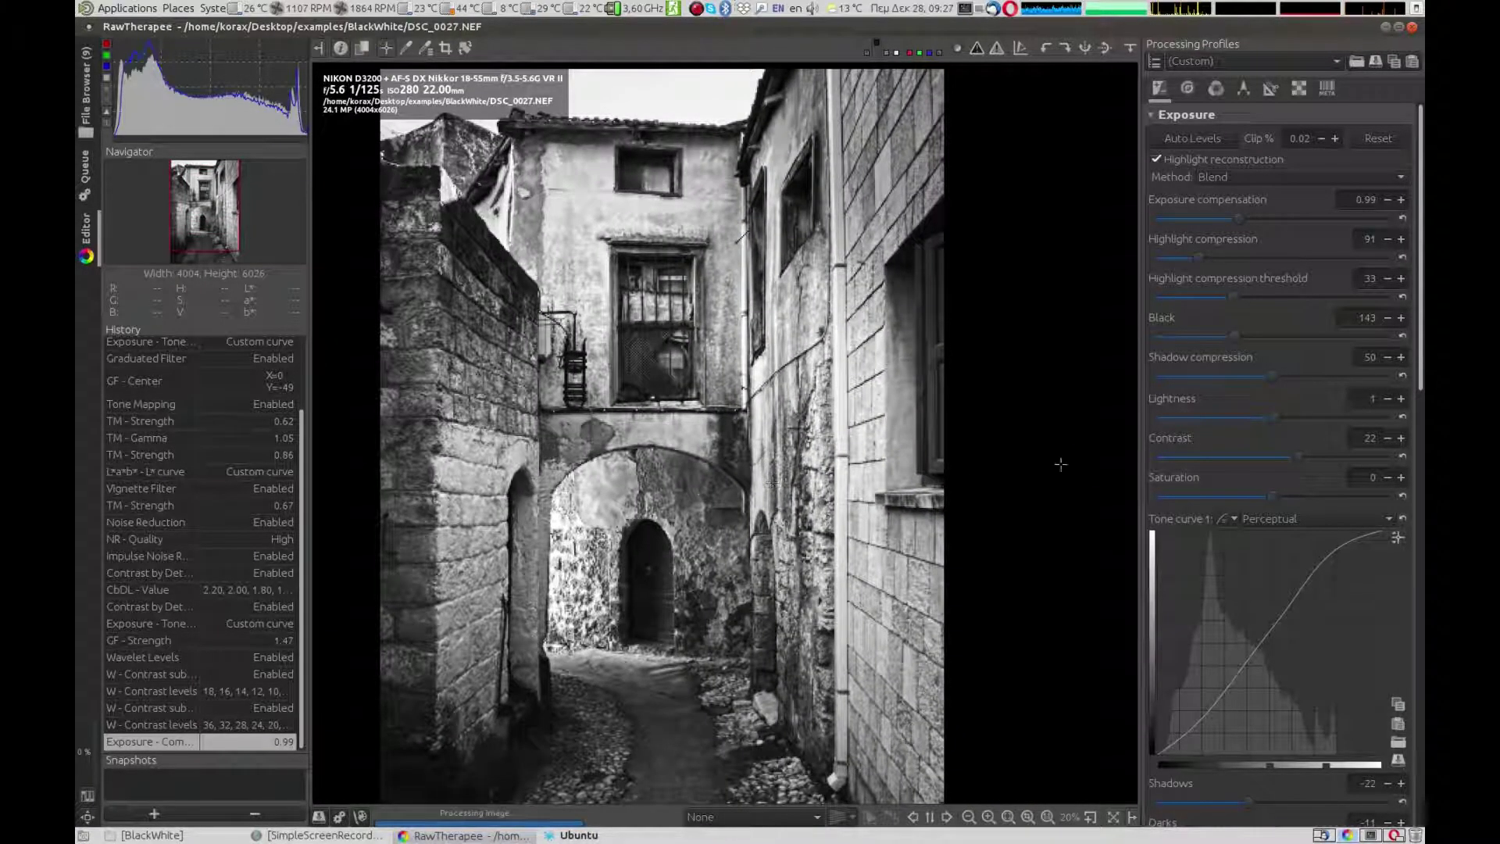
Raise the Vignette Filter Strength from 0.60 to 1.11
{"action": "scroll", "coordinate": [1239, 514], "scroll_direction": "down", "scroll_amount": 10}
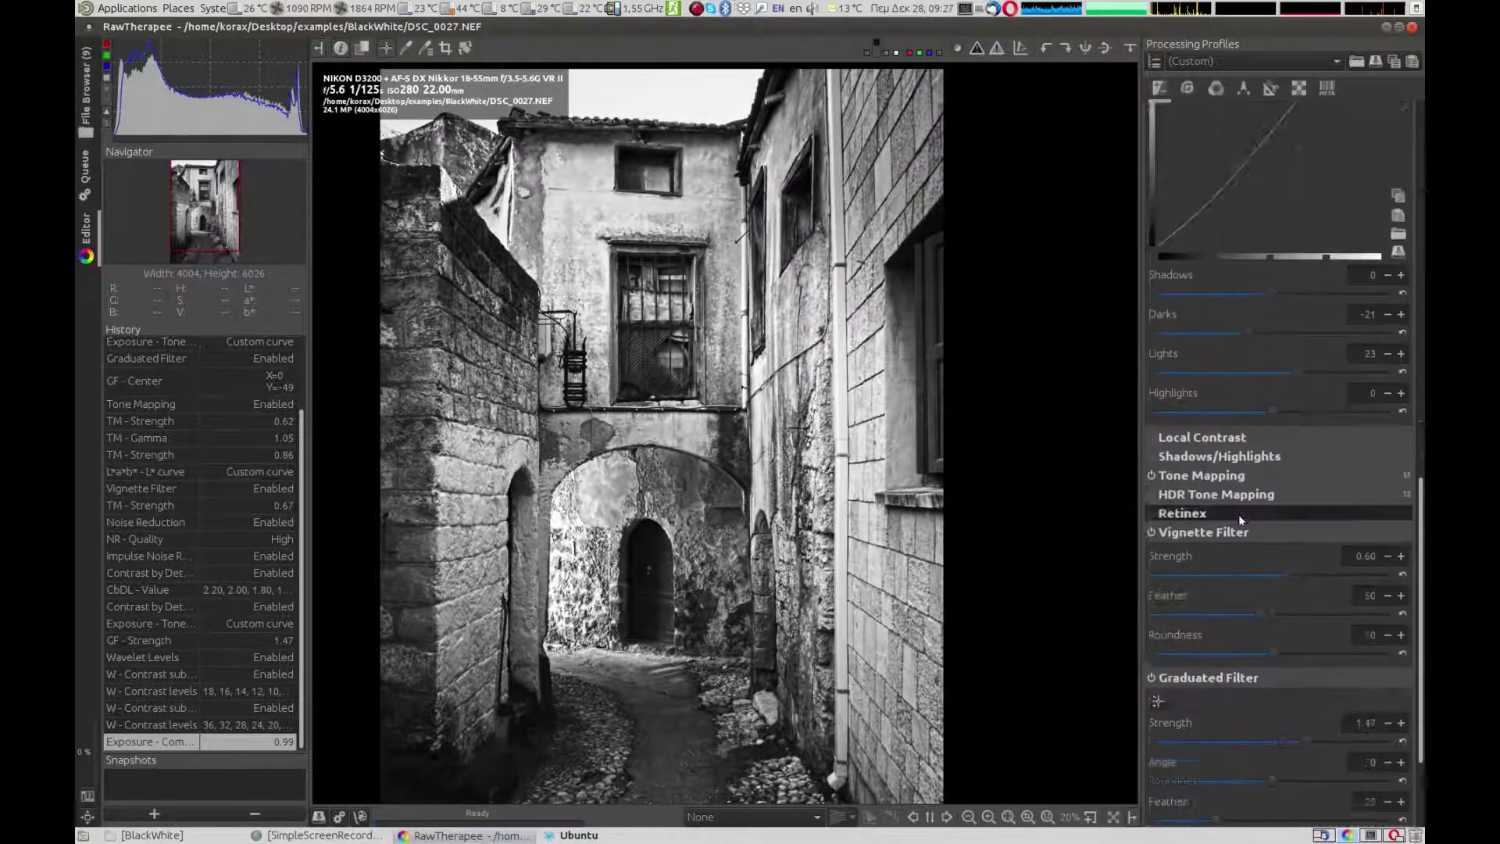
{"action": "scroll", "coordinate": [1253, 562], "scroll_direction": "down", "scroll_amount": 1}
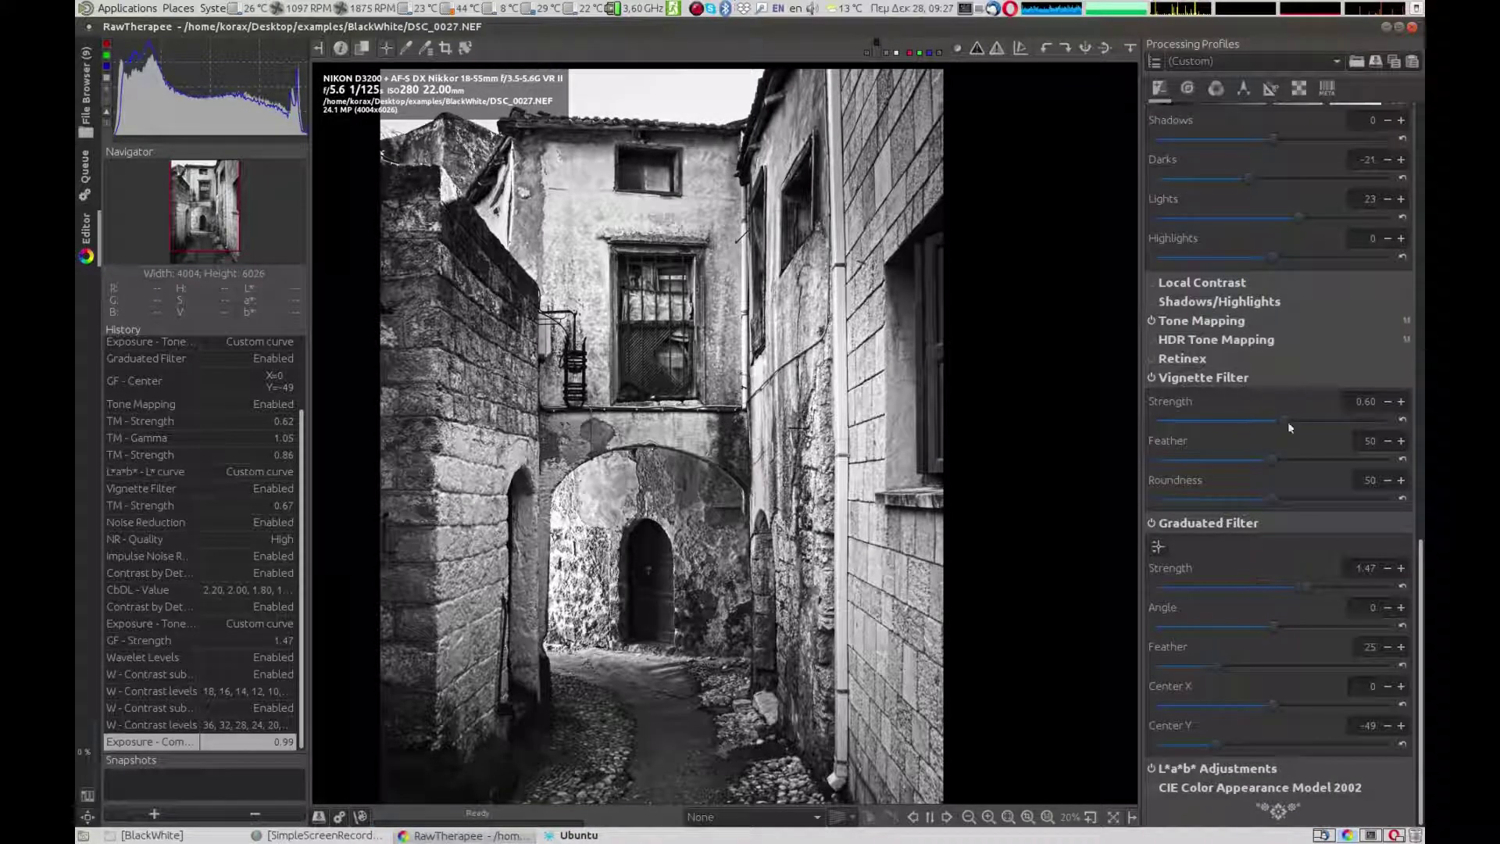
{"action": "left_click_drag", "start_coordinate": [1288, 421], "coordinate": [1297, 419]}
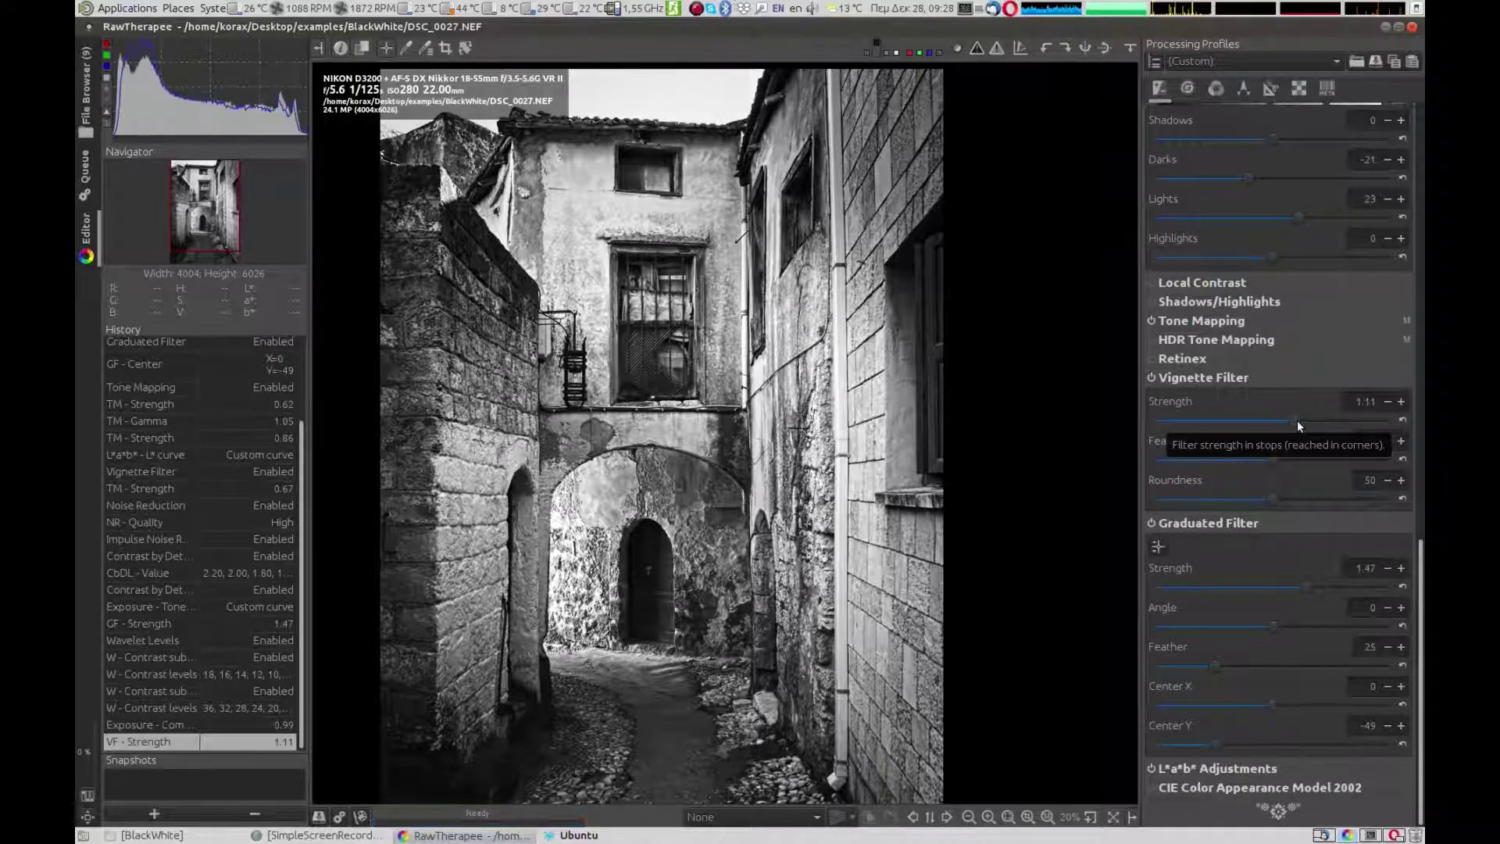
{"action": "scroll", "coordinate": [844, 461], "scroll_direction": "down", "scroll_amount": 2}
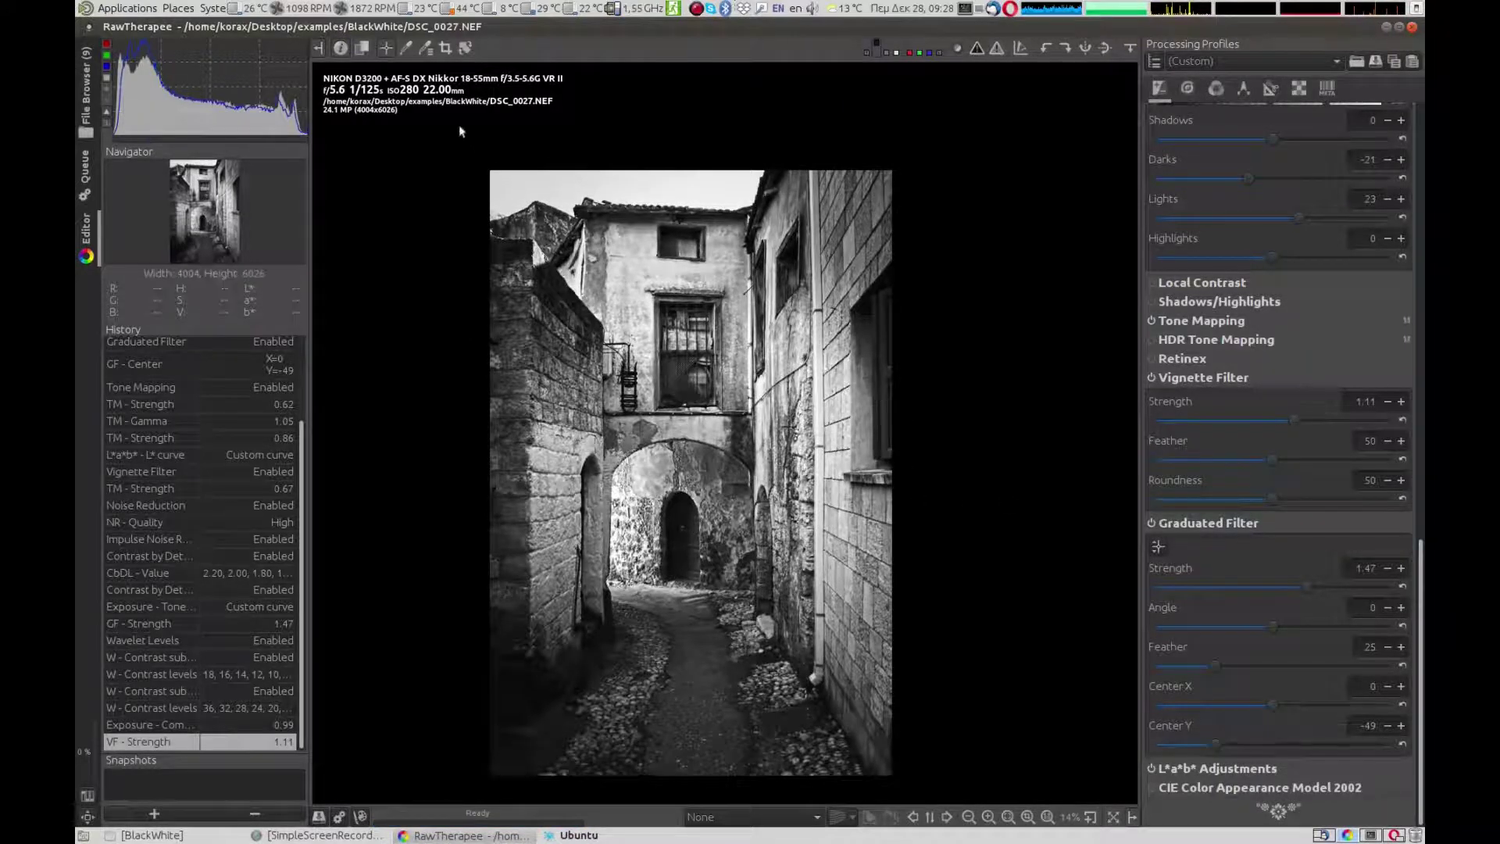
Turn on Before/After view with 'Photo loaded' as Before and the latest 'VF - Strength' edit after
{"action": "left_click", "coordinate": [364, 49]}
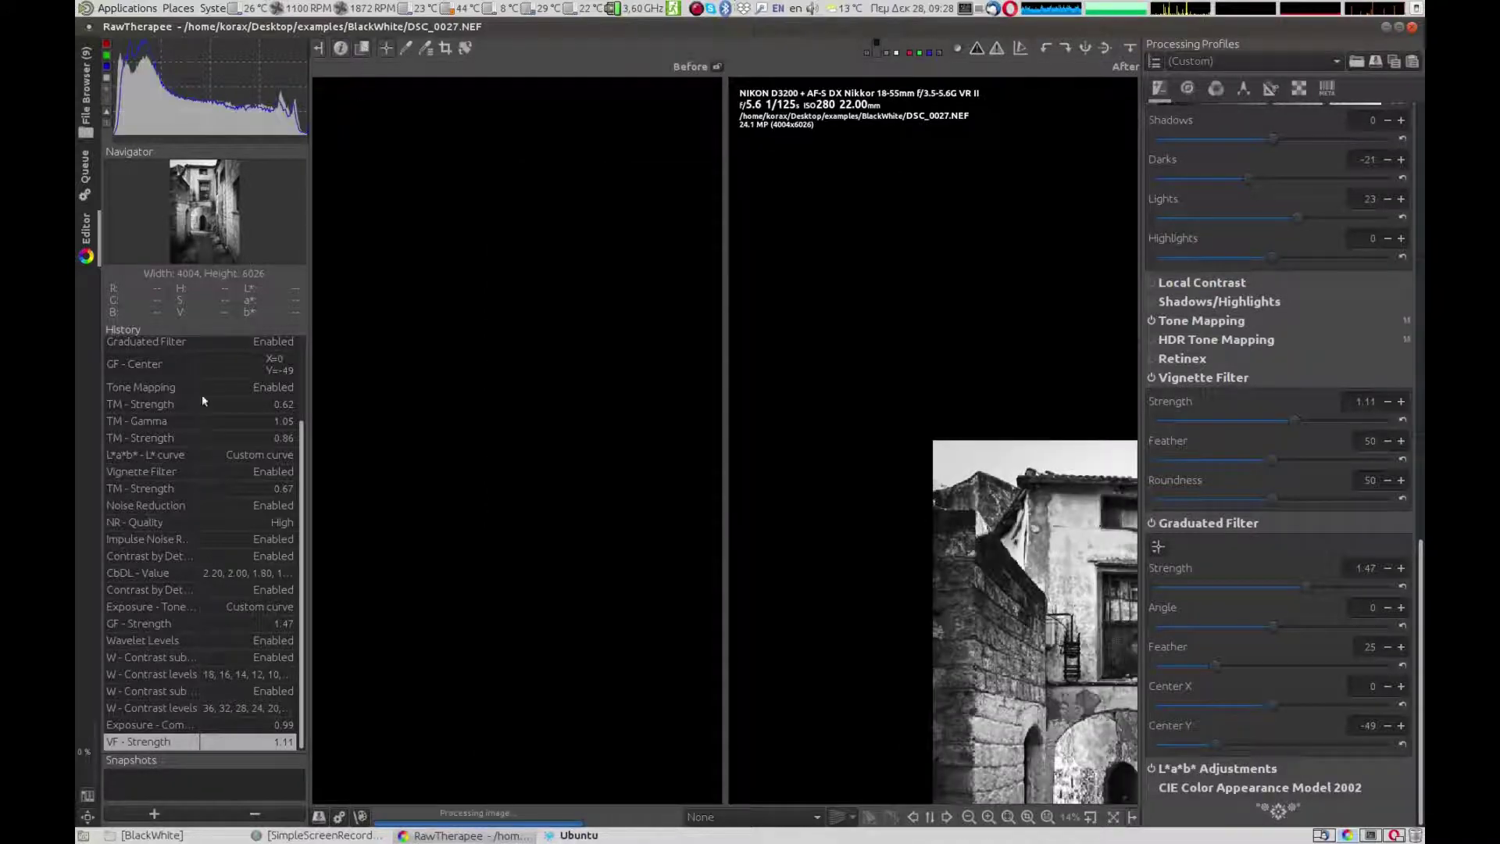
{"action": "scroll", "coordinate": [186, 485], "scroll_direction": "up", "scroll_amount": 3}
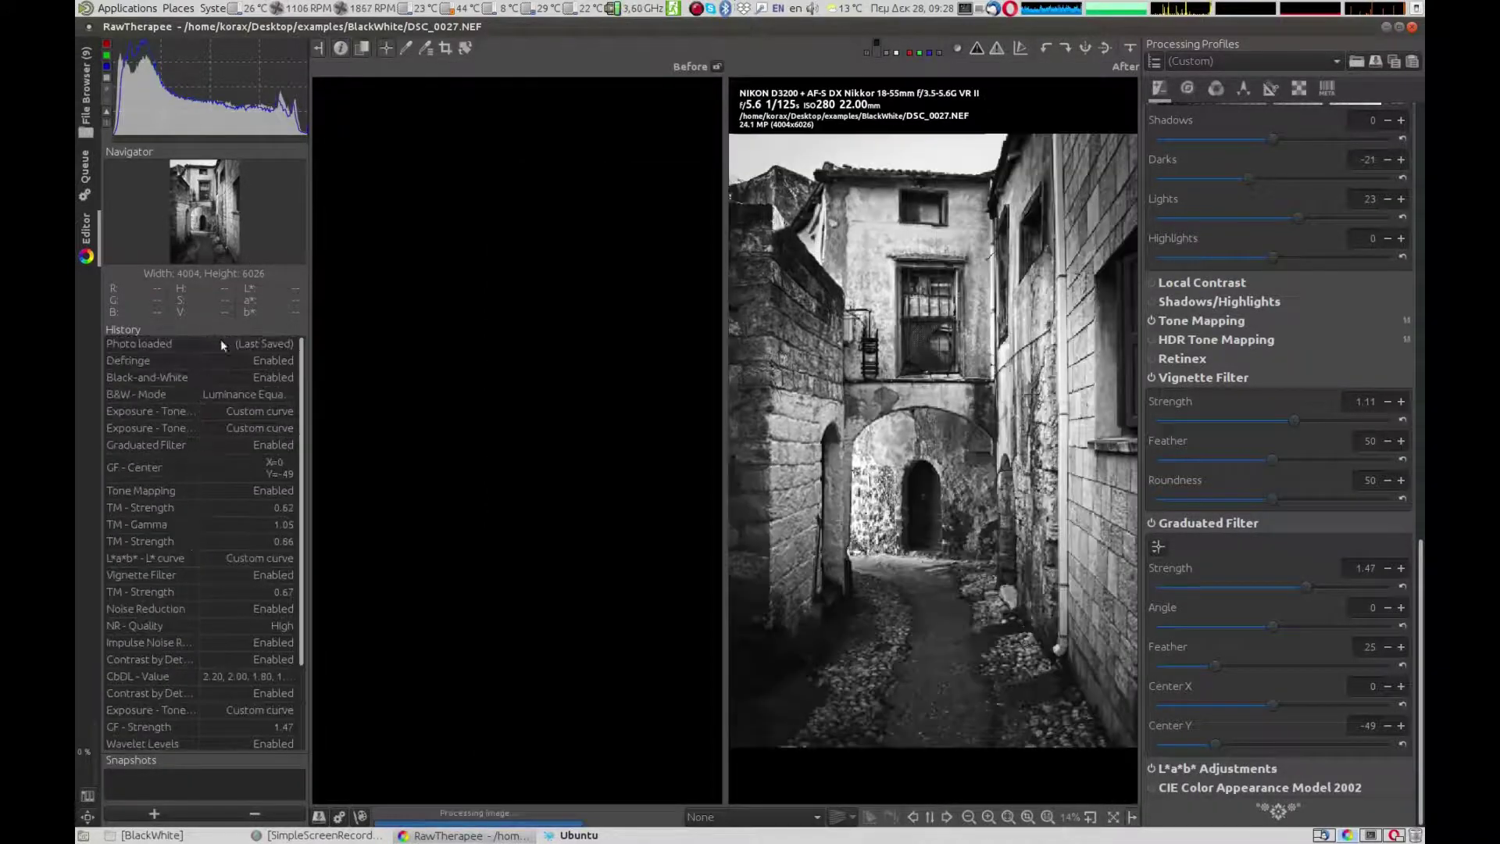
{"action": "left_click", "coordinate": [223, 342]}
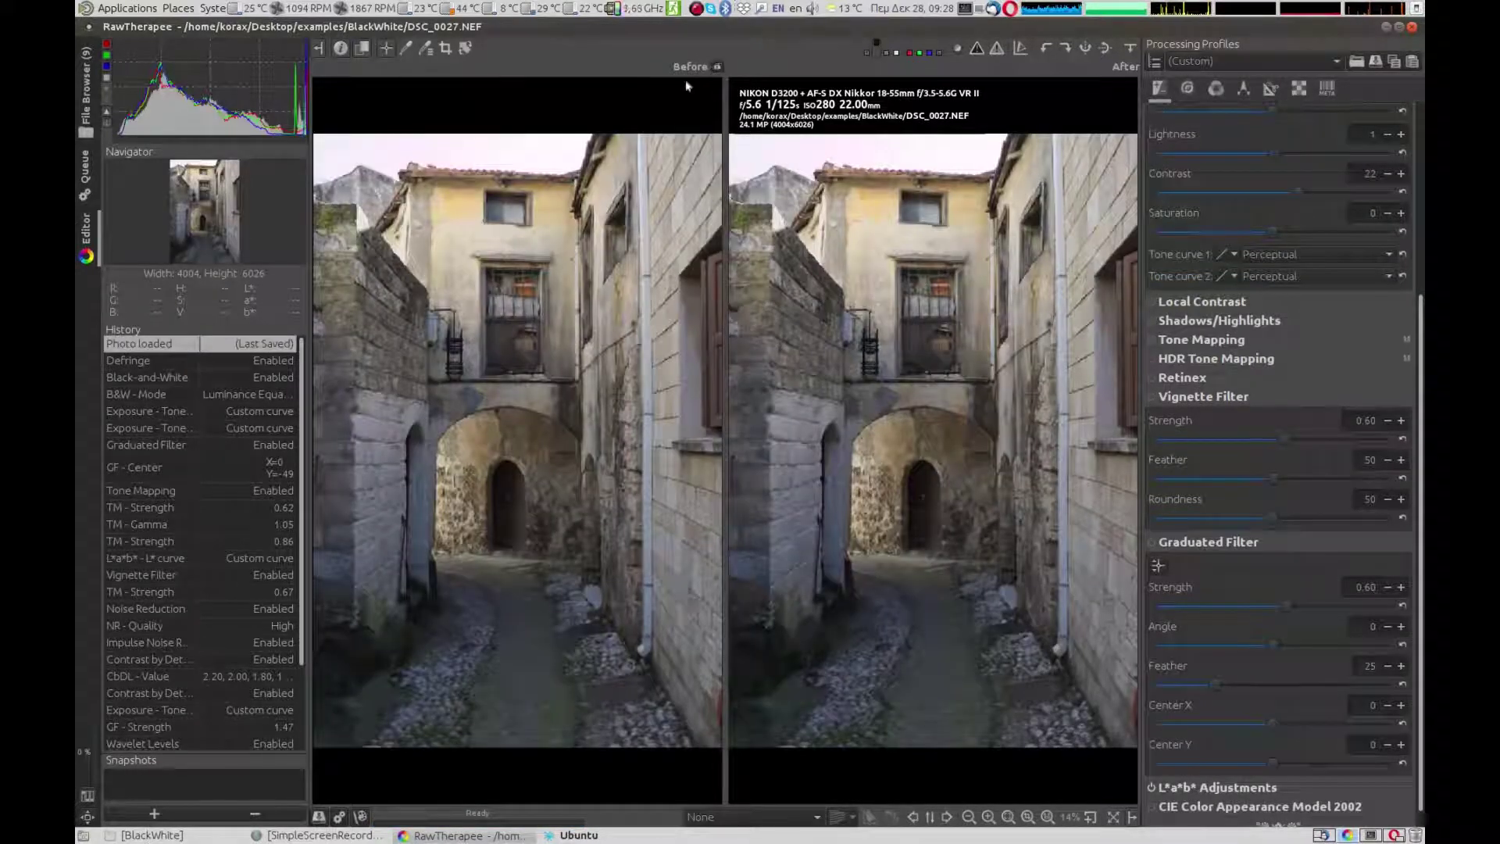
{"action": "scroll", "coordinate": [228, 484], "scroll_direction": "down", "scroll_amount": 3}
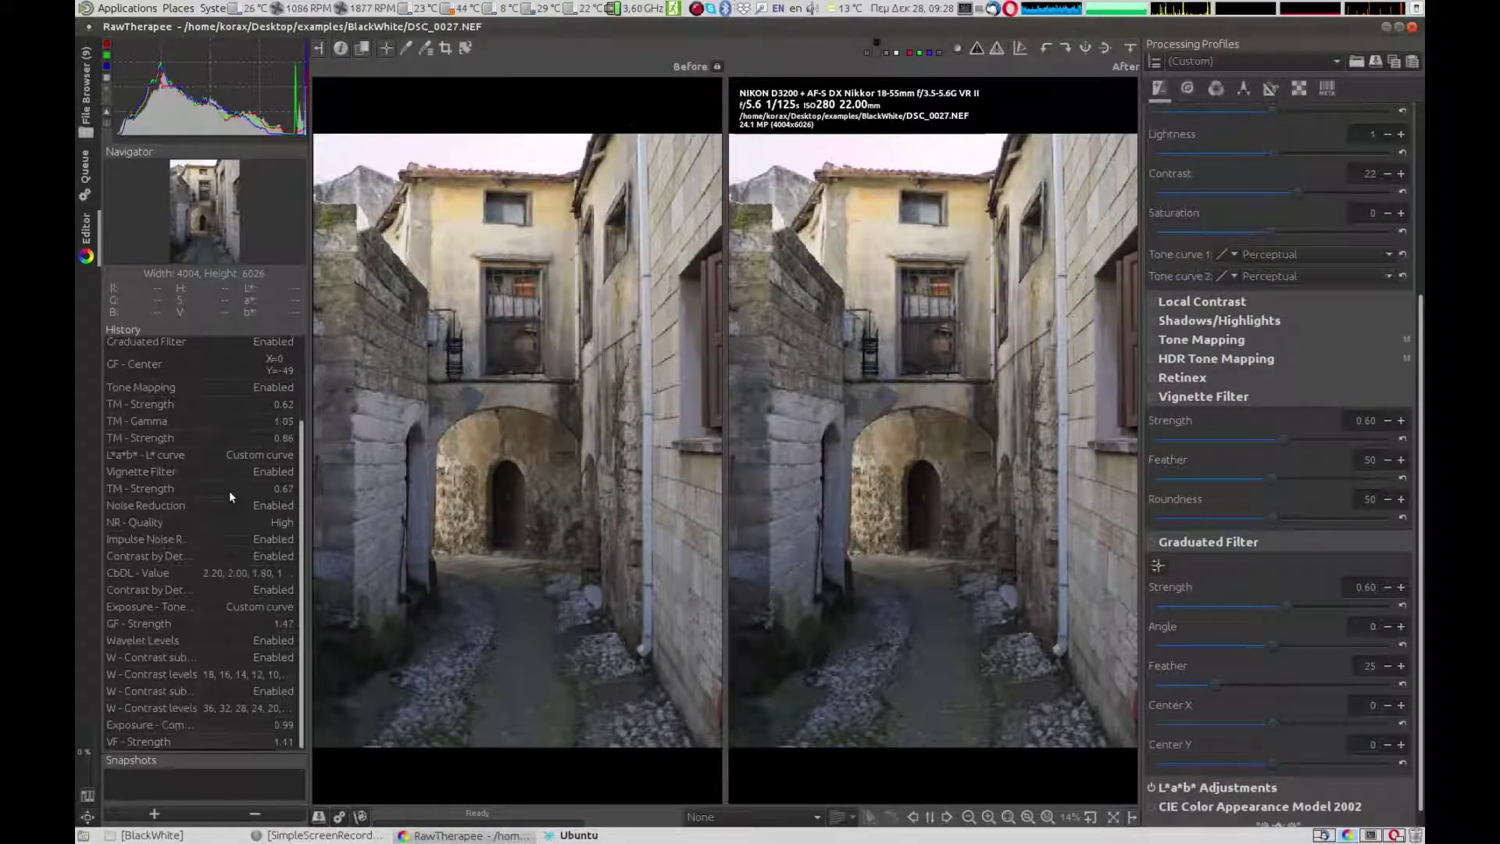
{"action": "left_click", "coordinate": [240, 743]}
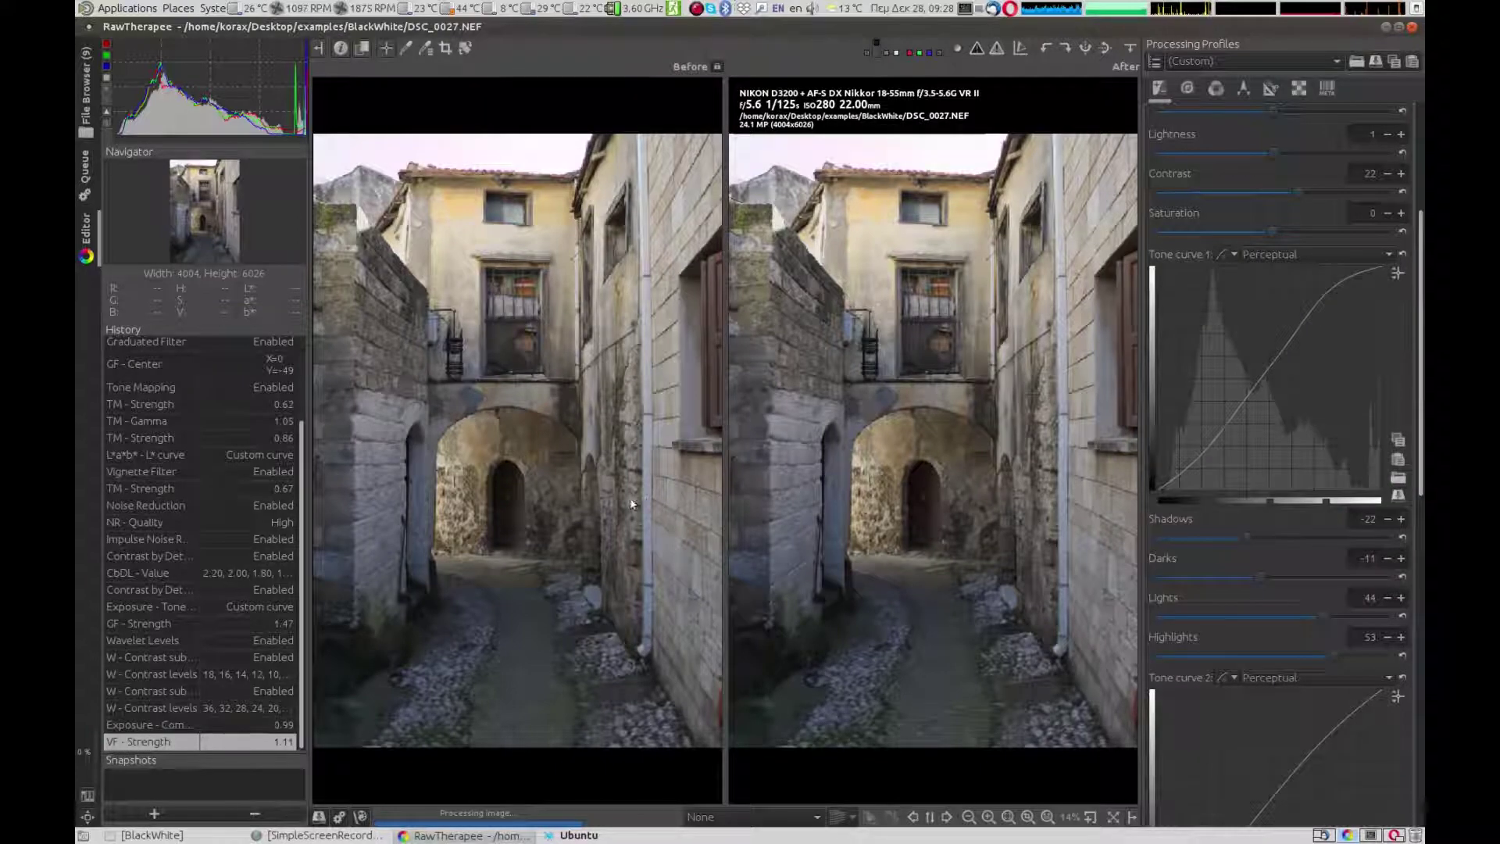
{"action": "scroll", "coordinate": [814, 474], "scroll_direction": "down", "scroll_amount": 1}
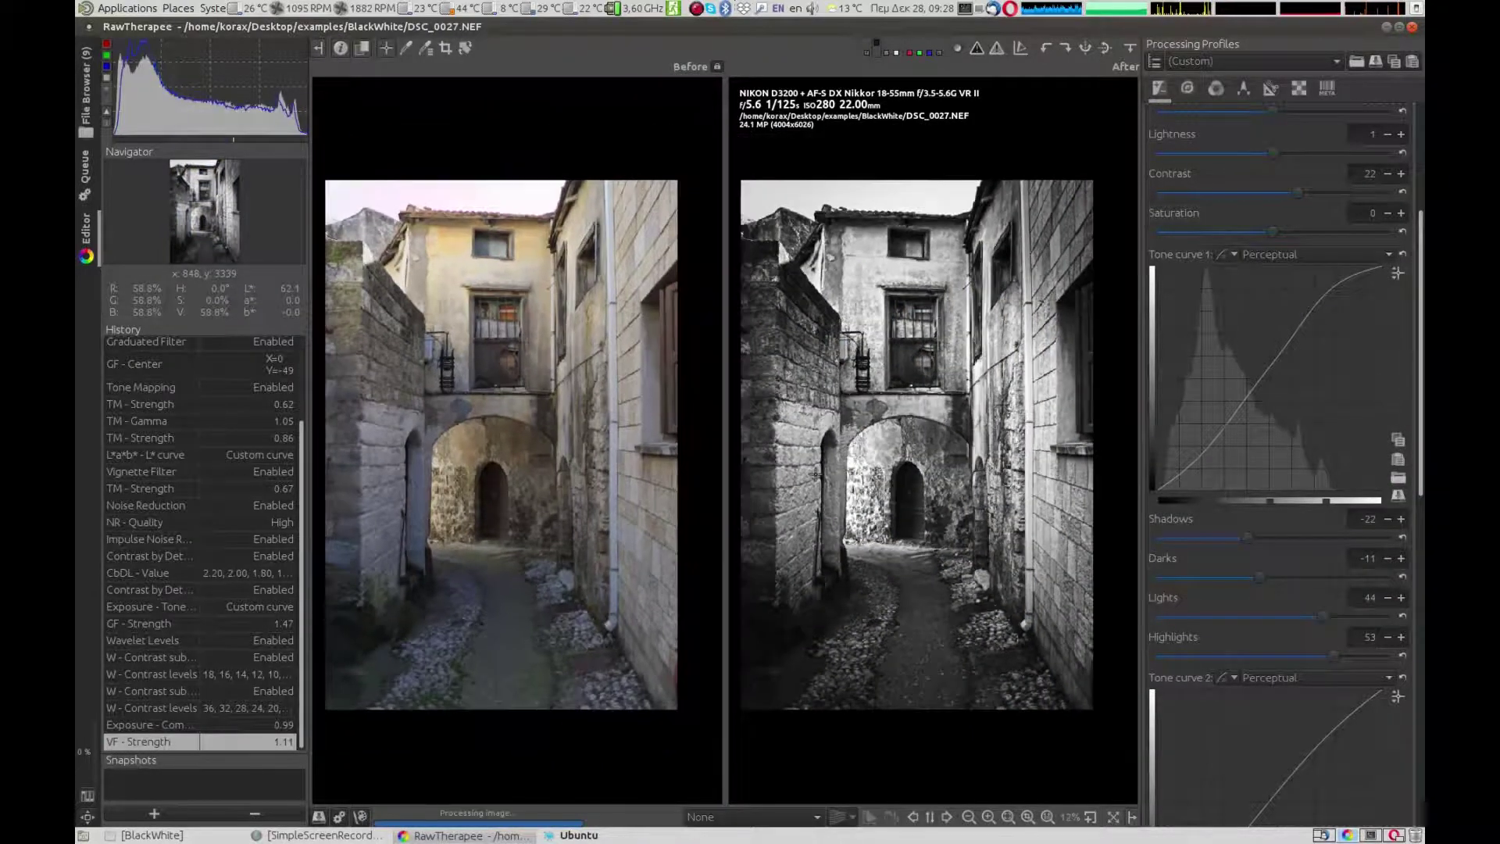